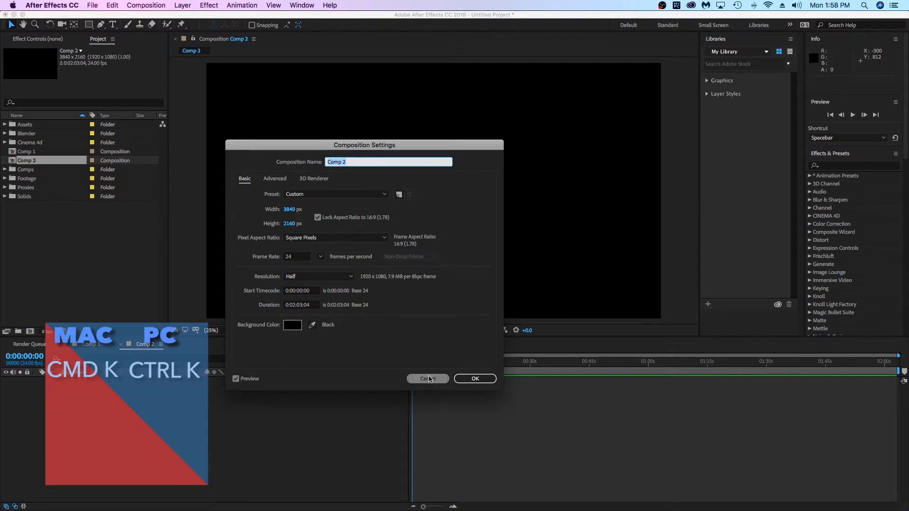
# Dismiss the composition settings for Comp 2 without applying anything.
pyautogui.click(429, 378)
pyautogui.click(155, 5)
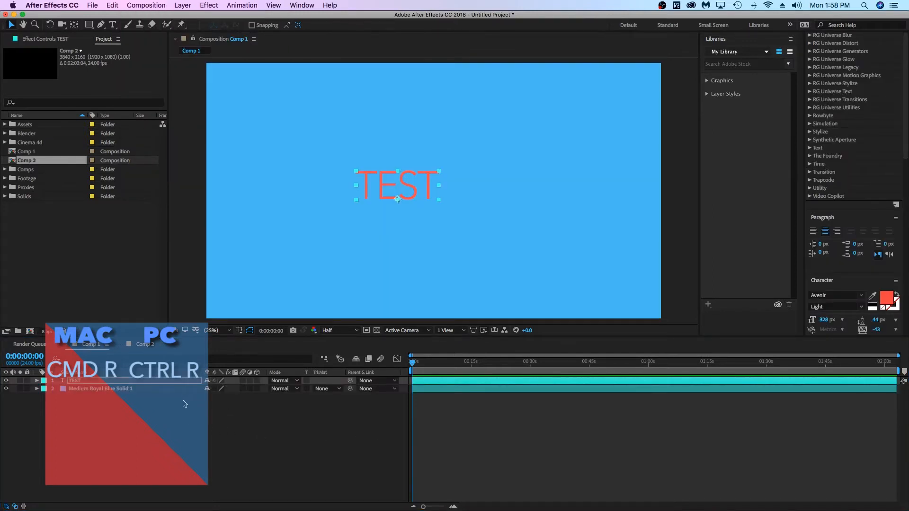
# Select the TEST text layer in Comp 1, show the rulers, and place a vertical guide beside the text.
pyautogui.click(147, 404)
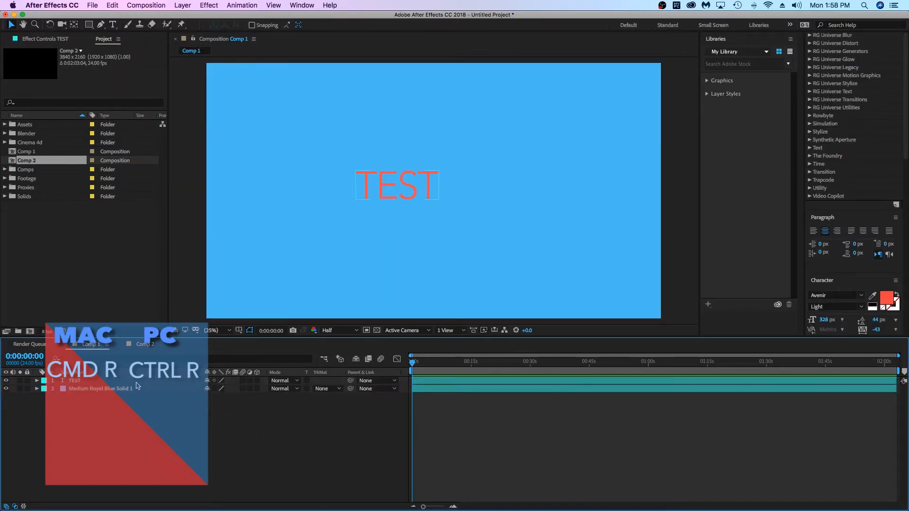
pyautogui.click(134, 381)
pyautogui.scroll(2, 429, 146)
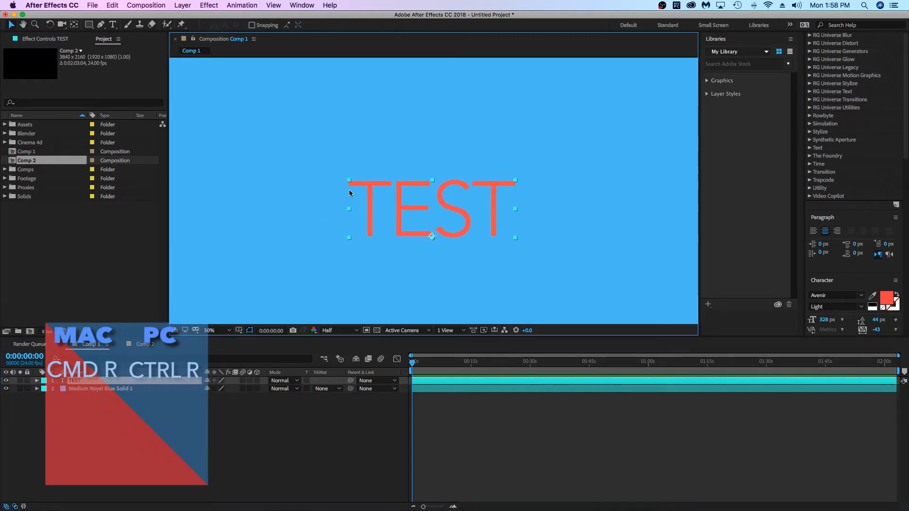
pyautogui.press('super+r')
pyautogui.moveTo(334, 170); pyautogui.dragTo(292, 167)
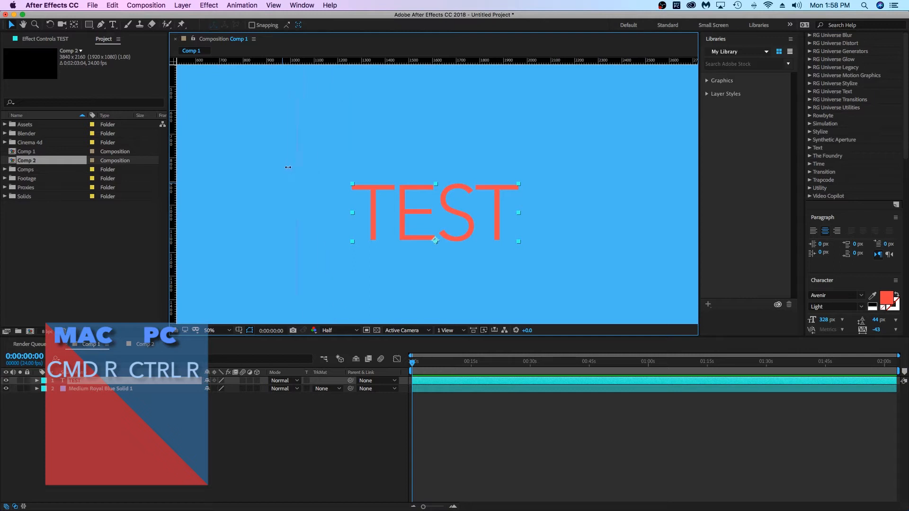
# Move the TEST text to line up with the guides and duplicate the layer to form a second line of text.
pyautogui.moveTo(467, 215); pyautogui.dragTo(405, 226)
pyautogui.press('super+d')
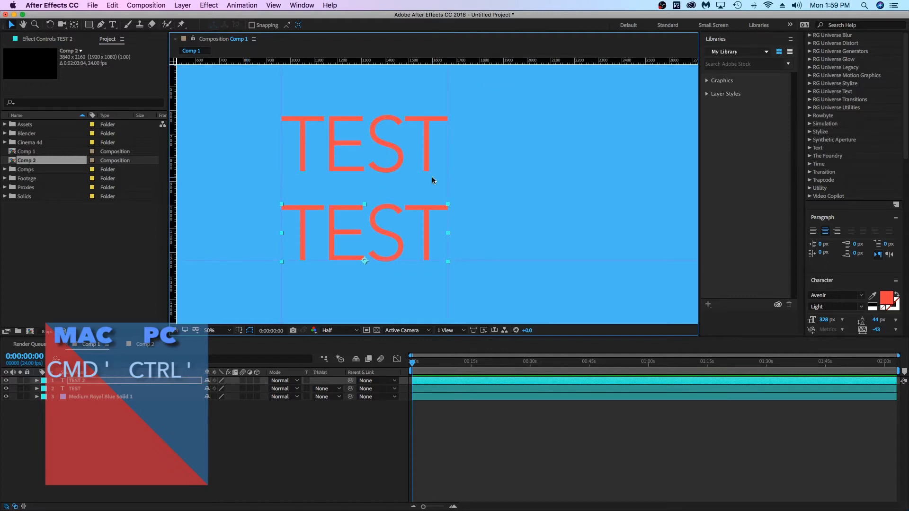
# Display the grid over Comp 1 and maximize the composition viewer to show the two TEST lines against it.
pyautogui.press('super+apostrophe')
pyautogui.press('`')
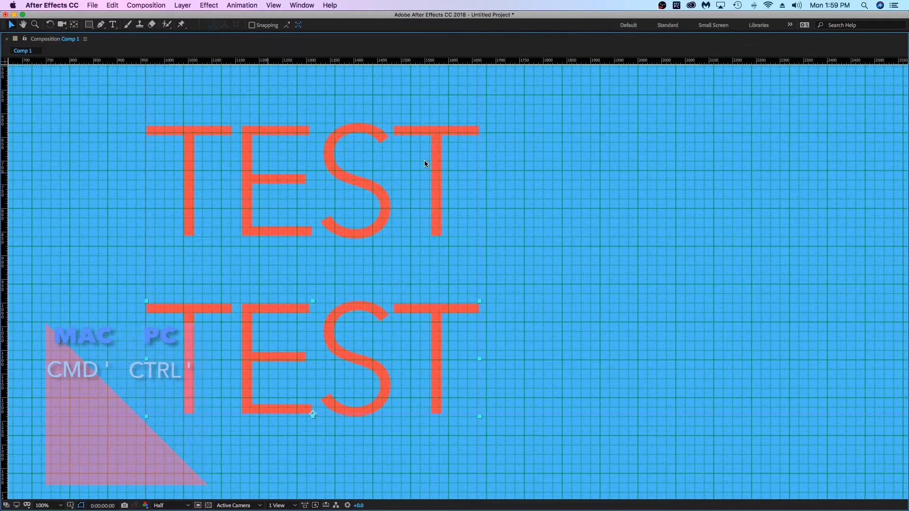
pyautogui.moveTo(373, 227); pyautogui.dragTo(577, 203)
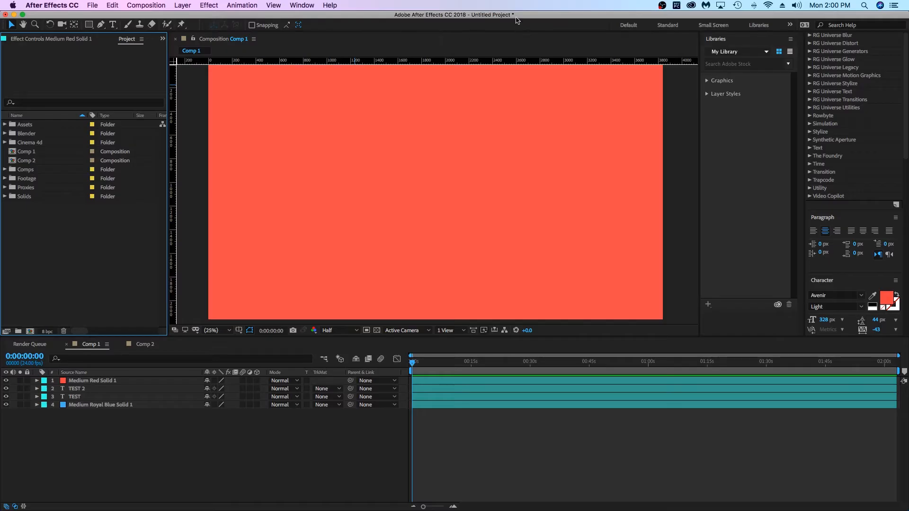
# Examine the Libraries area and Comp 1's red solid in full-window view at different magnifications, and restore the normal layout.
pyautogui.press('`')
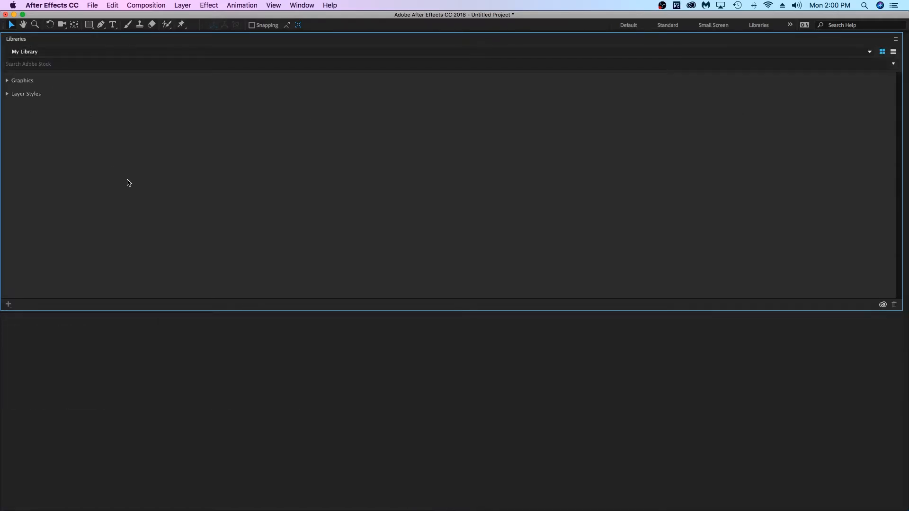
pyautogui.press('`')
pyautogui.press('`')
pyautogui.press('`')
pyautogui.press('`')
pyautogui.press('super+r')
pyautogui.scroll(-2, 348, 253)
pyautogui.scroll(2, 320, 237)
pyautogui.scroll(-1, 321, 235)
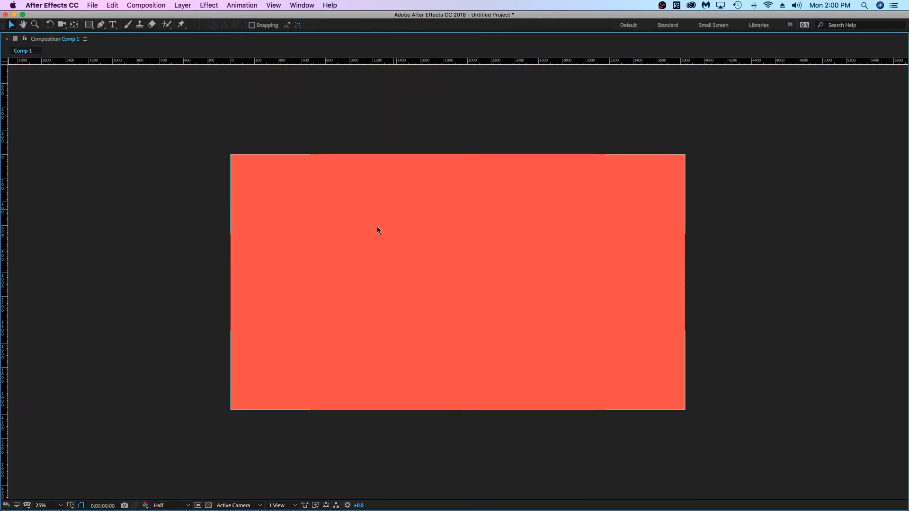
pyautogui.hscroll(2, 385, 217)
pyautogui.scroll(1, 359, 237)
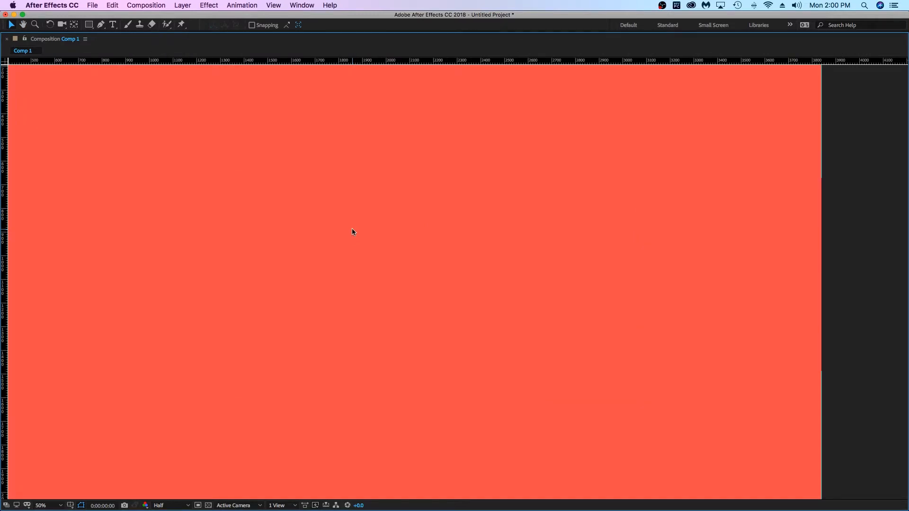
pyautogui.press('`')
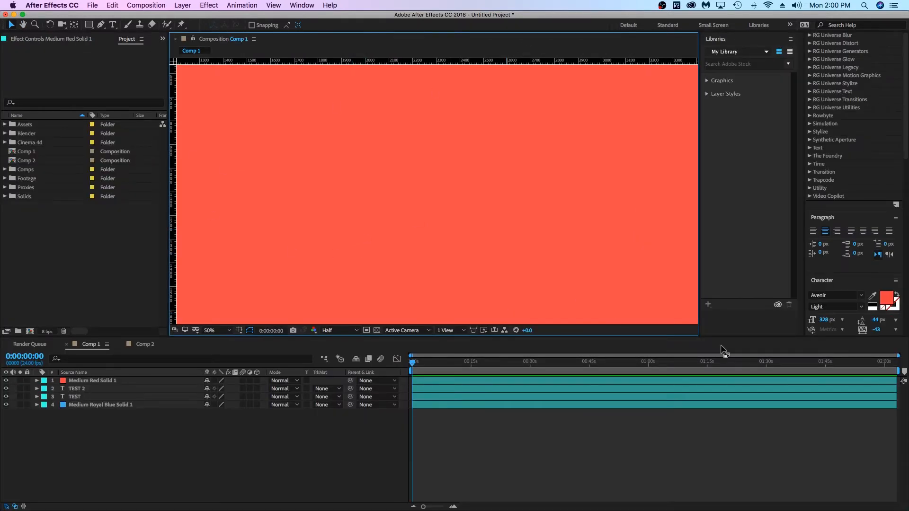
# Enlarge the composition viewer by shrinking the timeline, project and library areas, and select the Medium Red Solid 1 layer.
pyautogui.moveTo(698, 336); pyautogui.dragTo(788, 417)
pyautogui.moveTo(167, 418); pyautogui.dragTo(98, 452)
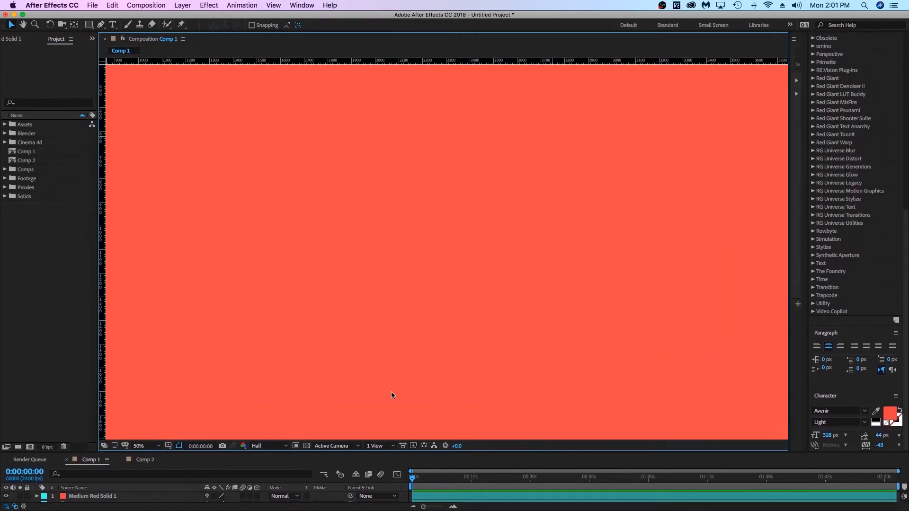
pyautogui.click(111, 495)
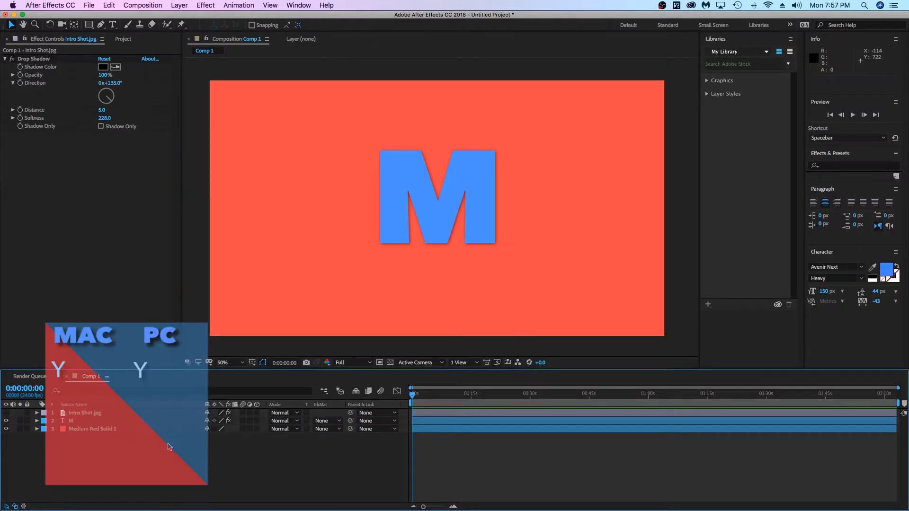
# Select the M text layer, magnify it, and rotate the letter freehand about 17.3° clockwise around its bottom anchor point.
pyautogui.click(116, 421)
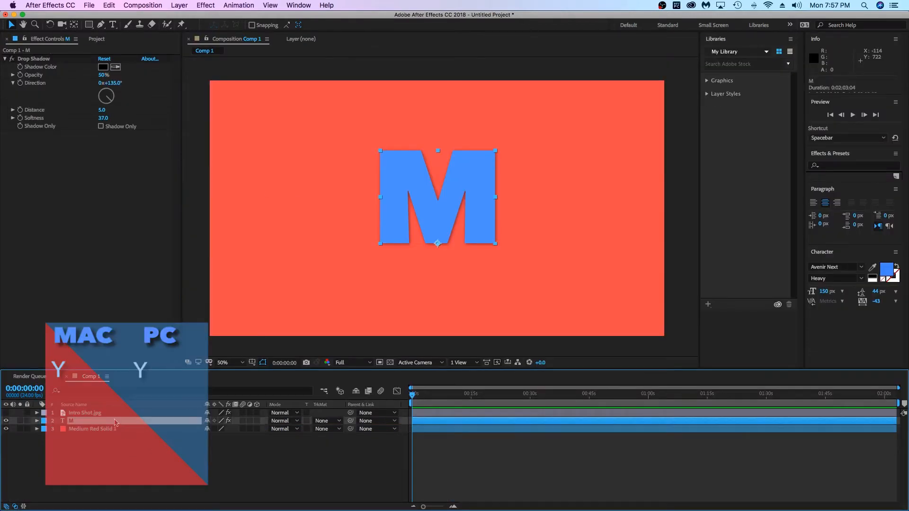
pyautogui.moveTo(426, 195); pyautogui.dragTo(421, 258)
pyautogui.click(118, 429)
pyautogui.click(119, 420)
pyautogui.press('z')
pyautogui.click(451, 249)
pyautogui.press('v')
pyautogui.press('w')
pyautogui.moveTo(496, 157); pyautogui.dragTo(524, 186)
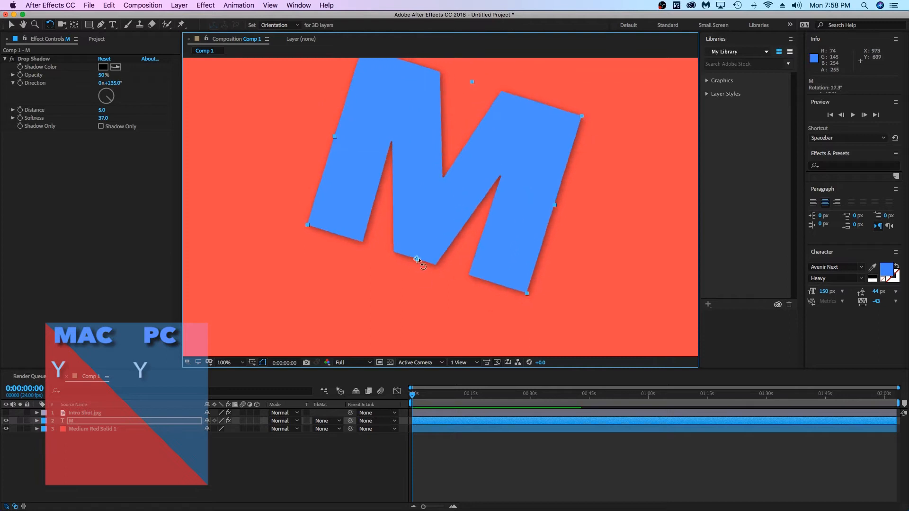
# Reveal the M layer's rotation and set it to 0°.
pyautogui.press('r')
pyautogui.click(216, 429)
pyautogui.write('0')
pyautogui.press('Return')
# Move the M layer's anchor point up to the middle of the letter and rotate the layer to about 2°.
pyautogui.press('h')
pyautogui.press('v')
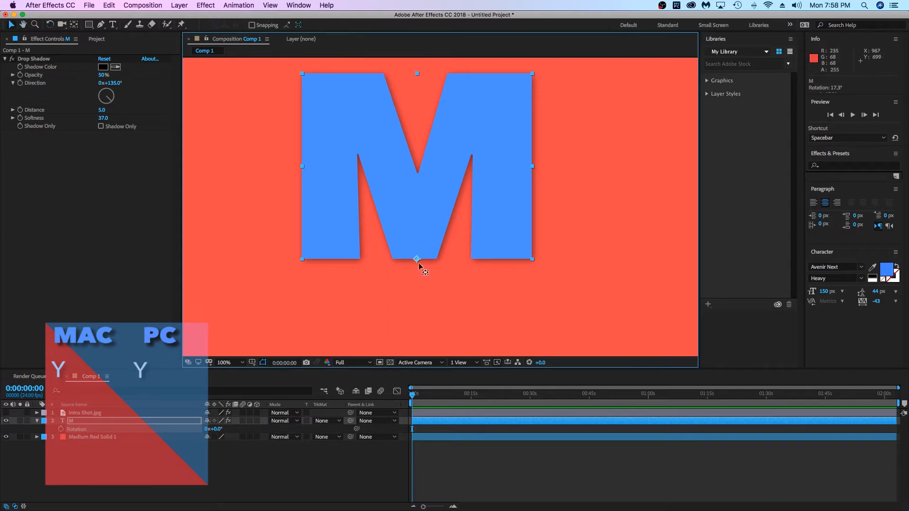
pyautogui.moveTo(416, 259); pyautogui.dragTo(432, 173)
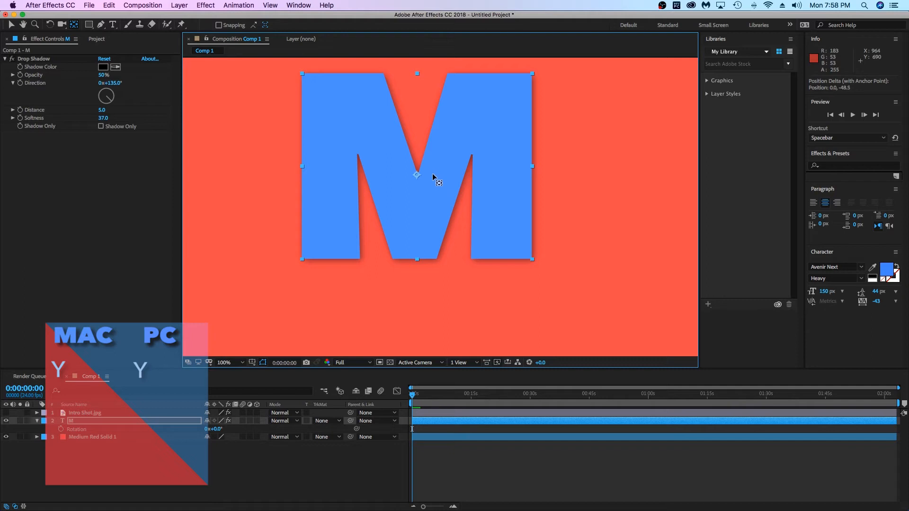
pyautogui.moveTo(218, 429); pyautogui.dragTo(254, 430)
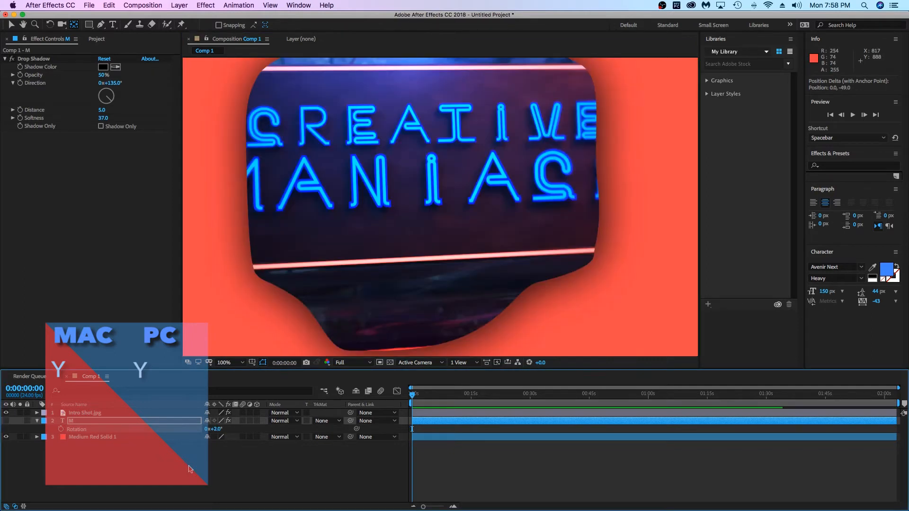
# Collapse the properties of all layers and select the Intro Shot.jpg layer.
pyautogui.click(189, 469)
pyautogui.press('super+a')
pyautogui.press('u')
pyautogui.click(169, 460)
pyautogui.click(143, 413)
pyautogui.scroll(-3, 373, 236)
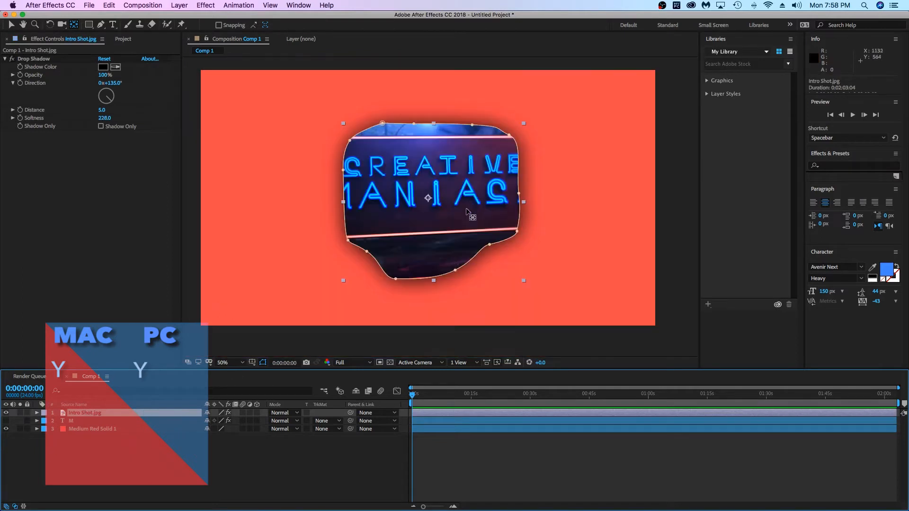
pyautogui.scroll(2, 396, 187)
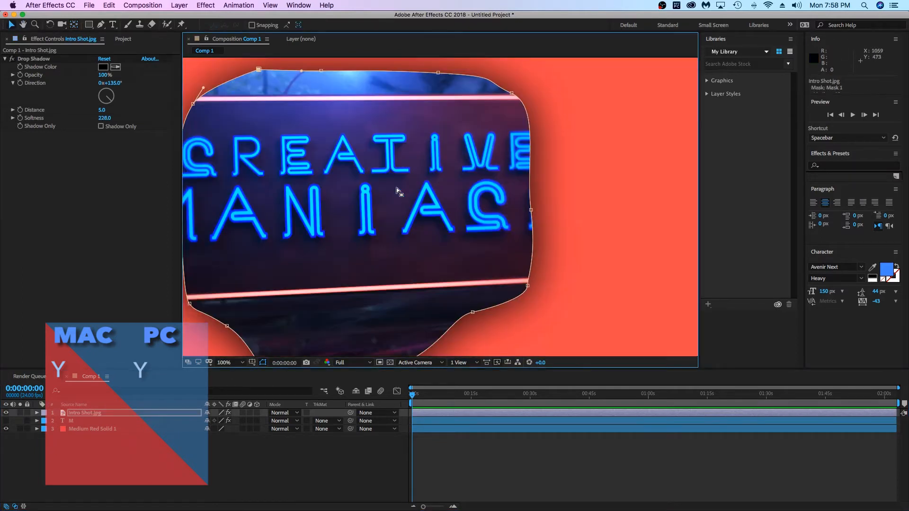
# Select all points of the Intro Shot.jpg mask in the maximized viewer and move the whole mask upward over the image.
pyautogui.press('`')
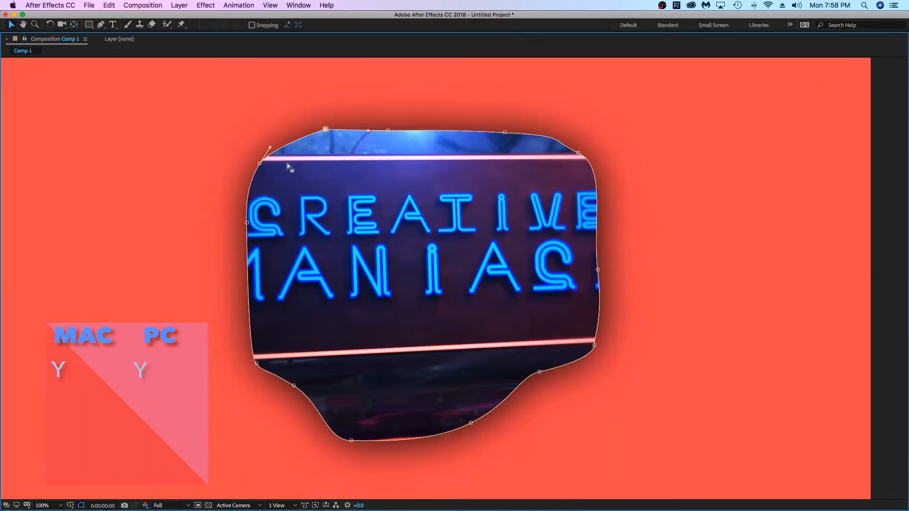
pyautogui.click(373, 236)
pyautogui.click(325, 129)
pyautogui.moveTo(199, 101); pyautogui.dragTo(657, 445)
pyautogui.moveTo(594, 345); pyautogui.dragTo(597, 296)
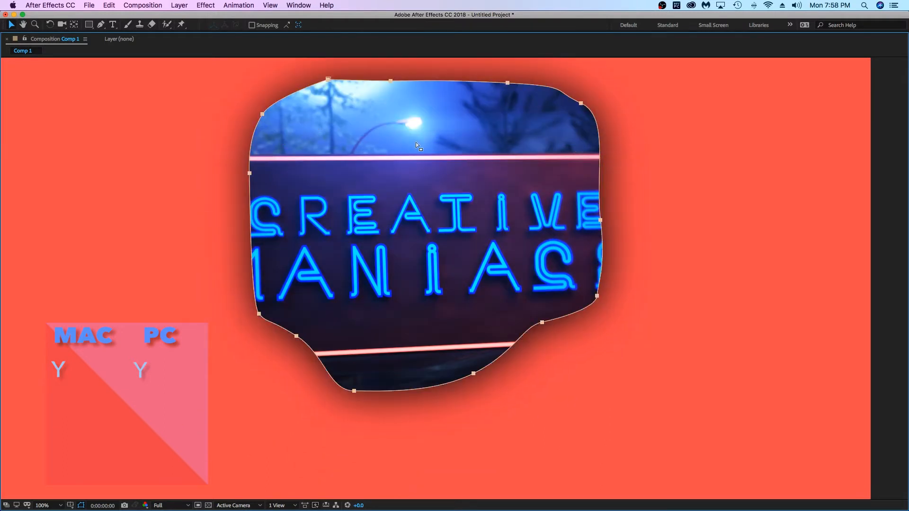
# Try scaling the Intro Shot.jpg mask down from its upper corner with free transform, and undo the scaling.
pyautogui.doubleClick(599, 220)
pyautogui.moveTo(609, 79); pyautogui.dragTo(521, 161)
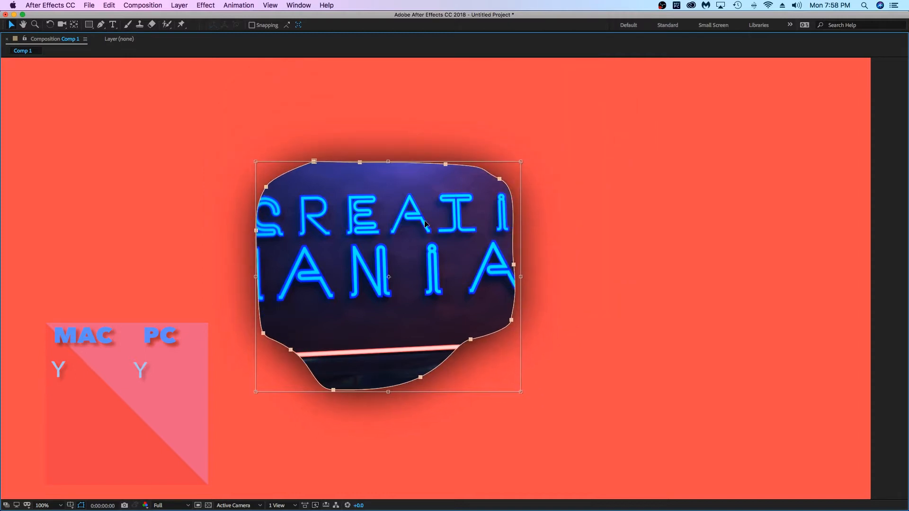
pyautogui.press('super+z')
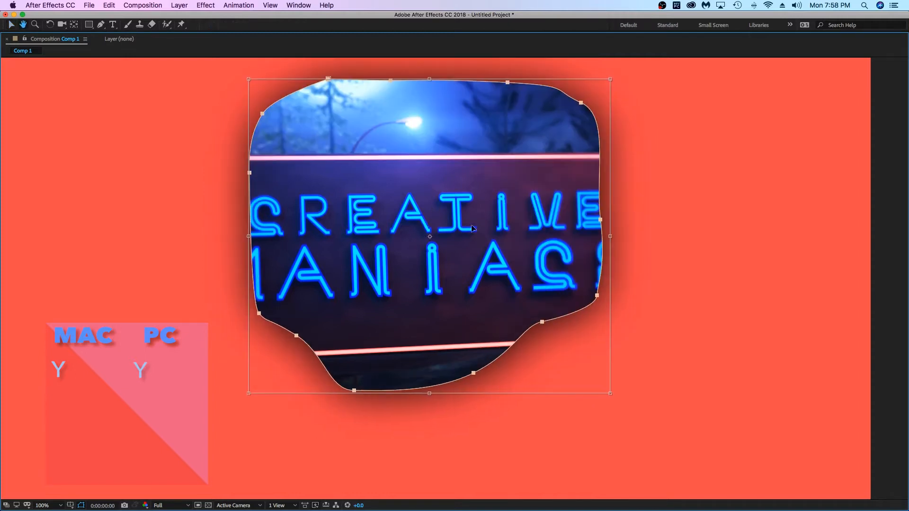
# Reselect the Intro Shot.jpg layer and shift the image inside its fixed mask toward the upper left with the Pan Behind tool.
pyautogui.press('`')
pyautogui.click(99, 448)
pyautogui.click(105, 412)
pyautogui.press('`')
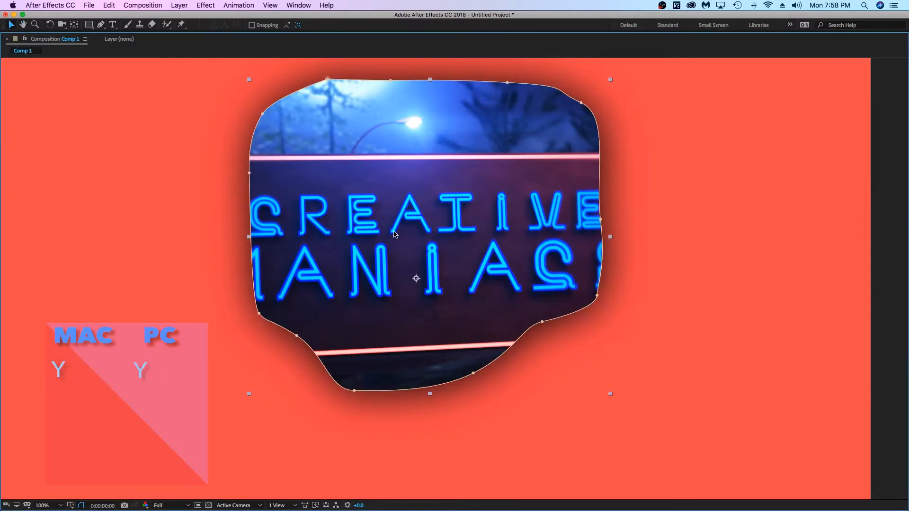
pyautogui.press('y')
pyautogui.moveTo(440, 233); pyautogui.dragTo(349, 152)
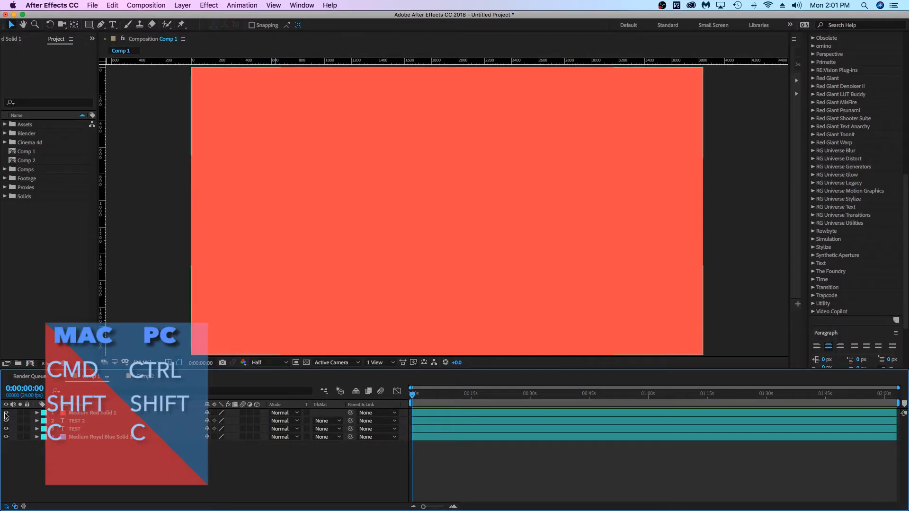
pyautogui.moveTo(125, 445); pyautogui.dragTo(80, 408)
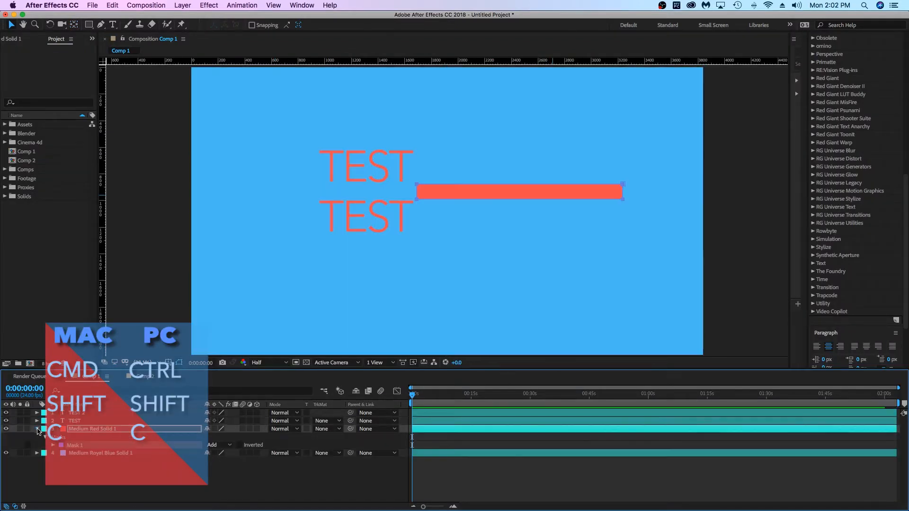
pyautogui.moveTo(596, 94); pyautogui.dragTo(595, 126)
pyautogui.press('v')
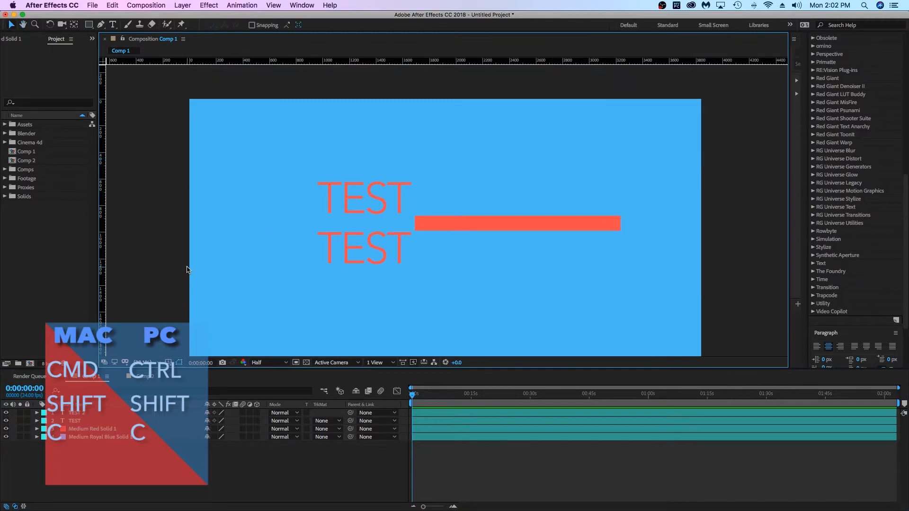
pyautogui.press('`')
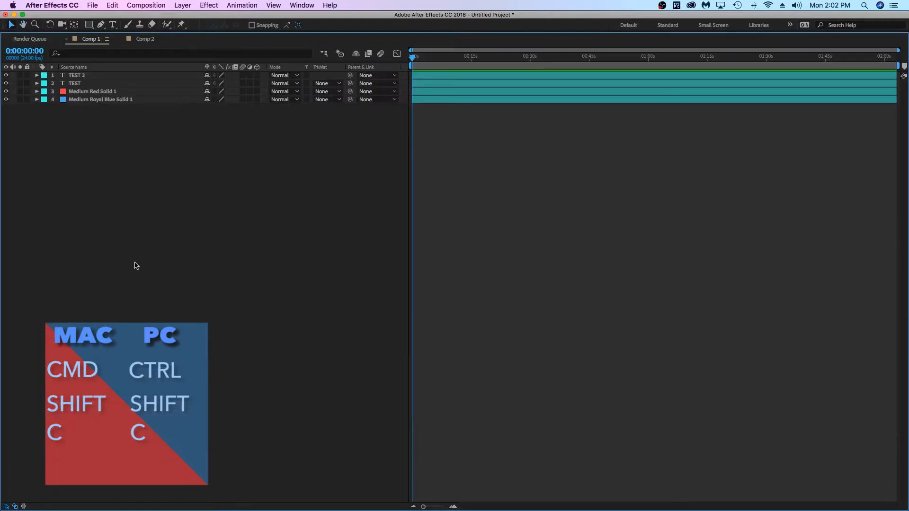
pyautogui.press('`')
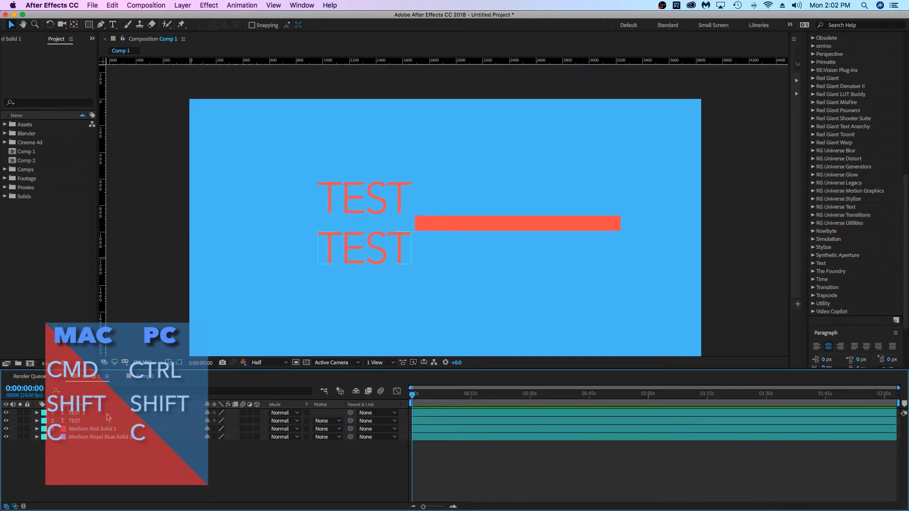
# Pre-compose all four layers of Comp 1, moving all their attributes into the new composition.
pyautogui.click(108, 413)
pyautogui.keyDown('shift'); pyautogui.click(114, 437); pyautogui.keyUp('shift')
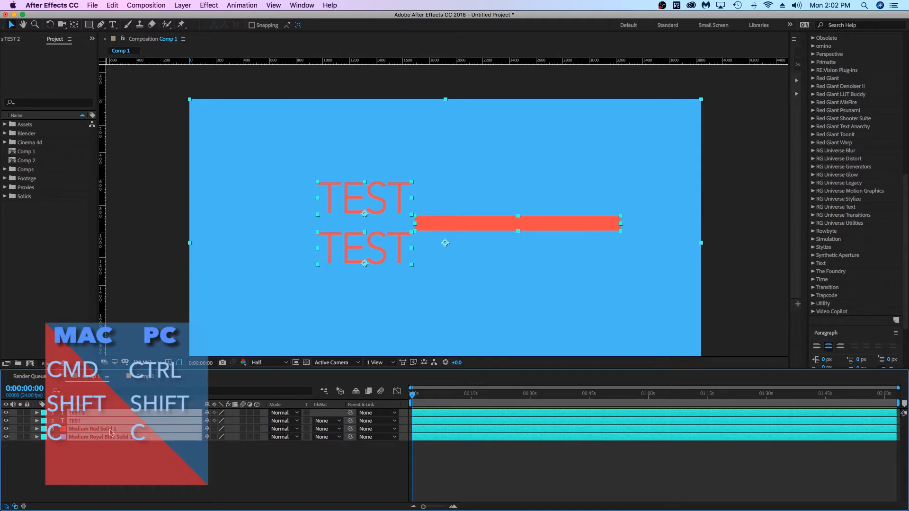
pyautogui.press('super+shift+c')
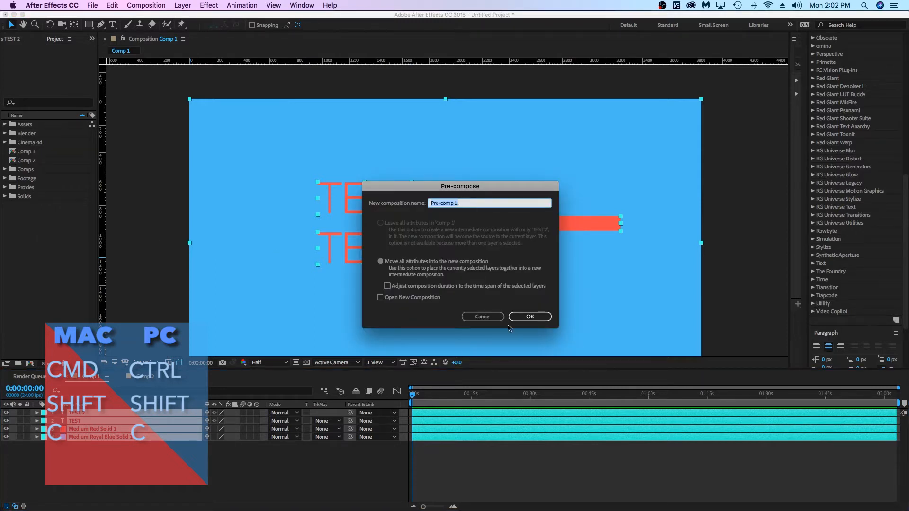
pyautogui.click(529, 316)
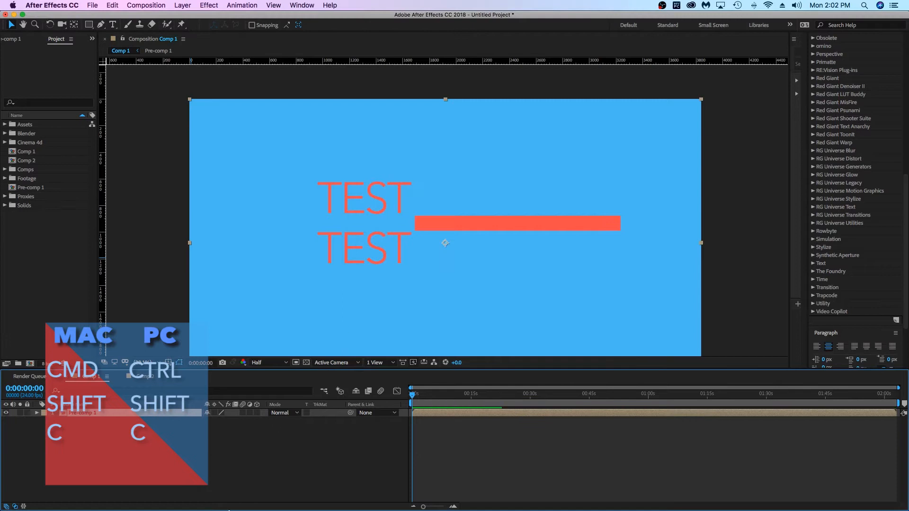
pyautogui.click(150, 6)
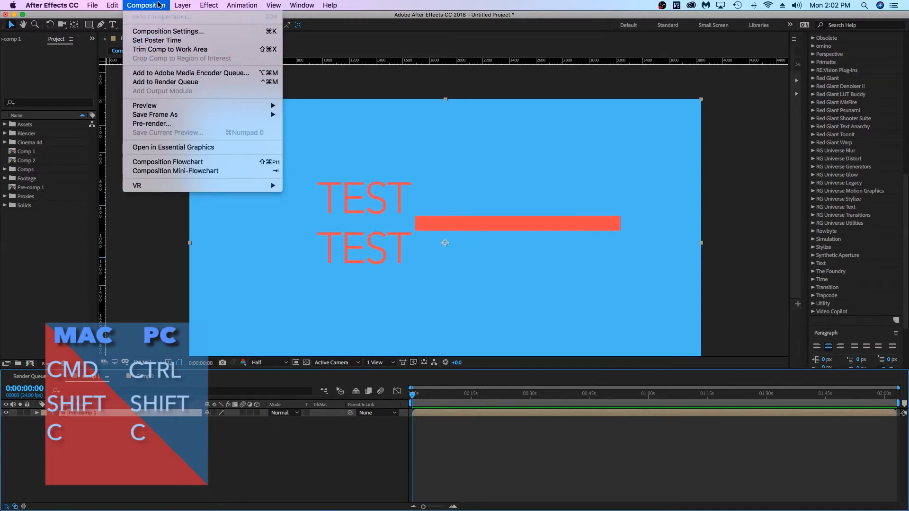
pyautogui.moveTo(183, 4)
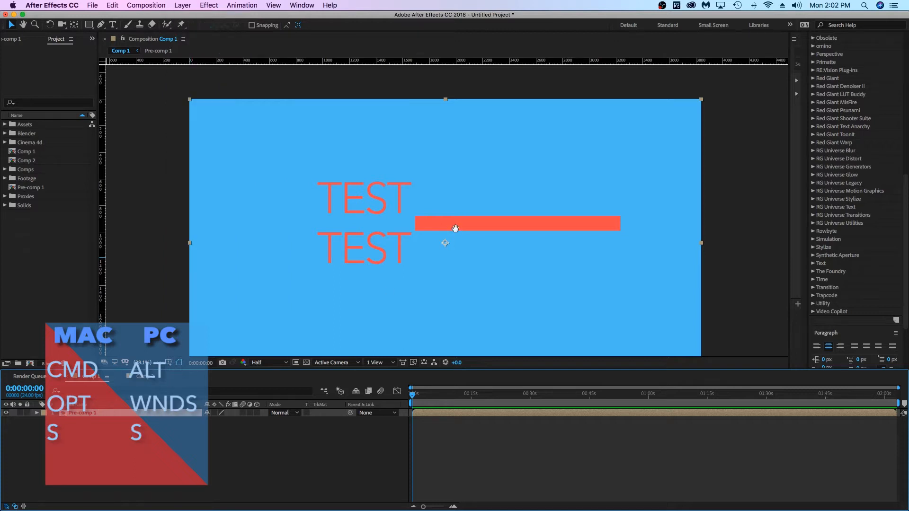
# Queue the current frame of Comp 1 for rendering as a Photoshop still, and return to the Comp 1 timeline.
pyautogui.press('space')
pyautogui.moveTo(428, 157); pyautogui.dragTo(412, 127)
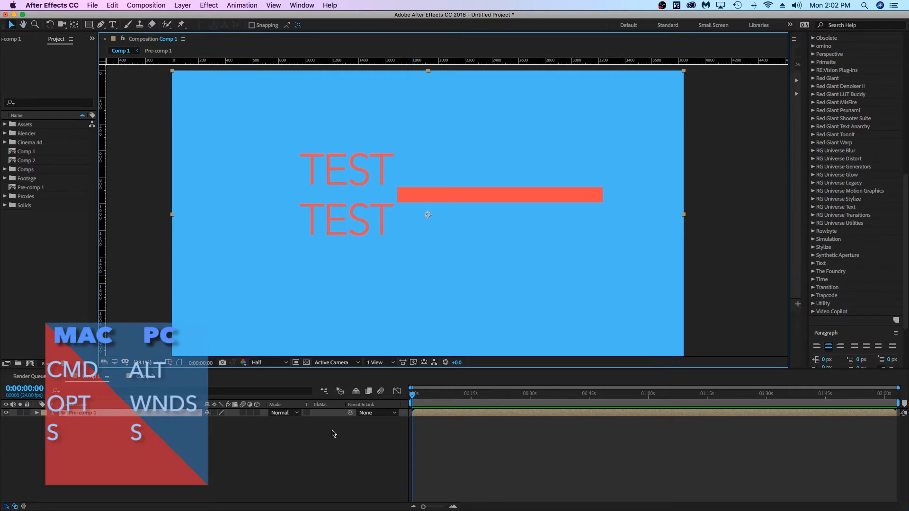
pyautogui.click(333, 433)
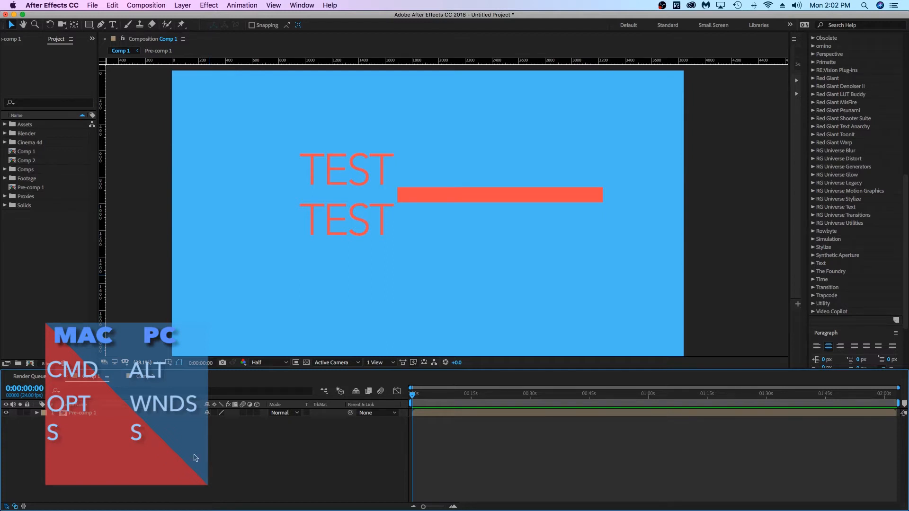
pyautogui.press('super+alt+s')
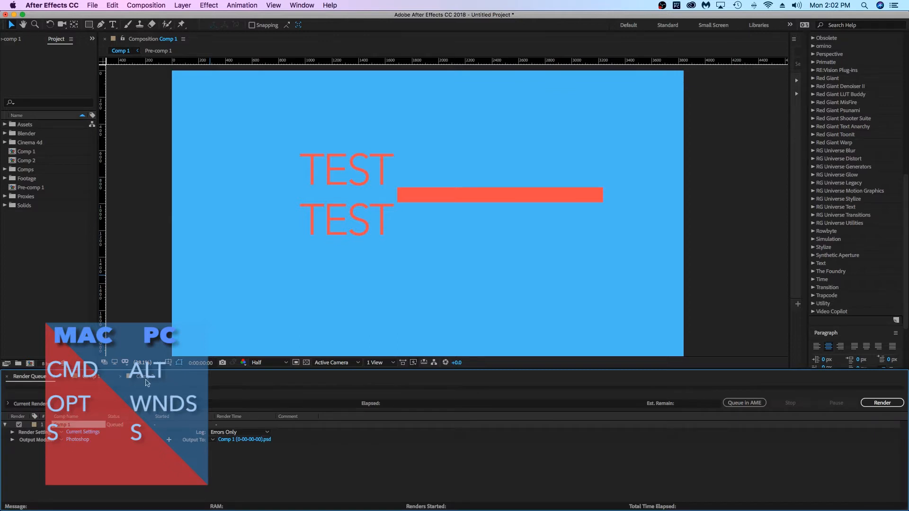
pyautogui.click(60, 441)
pyautogui.click(94, 370)
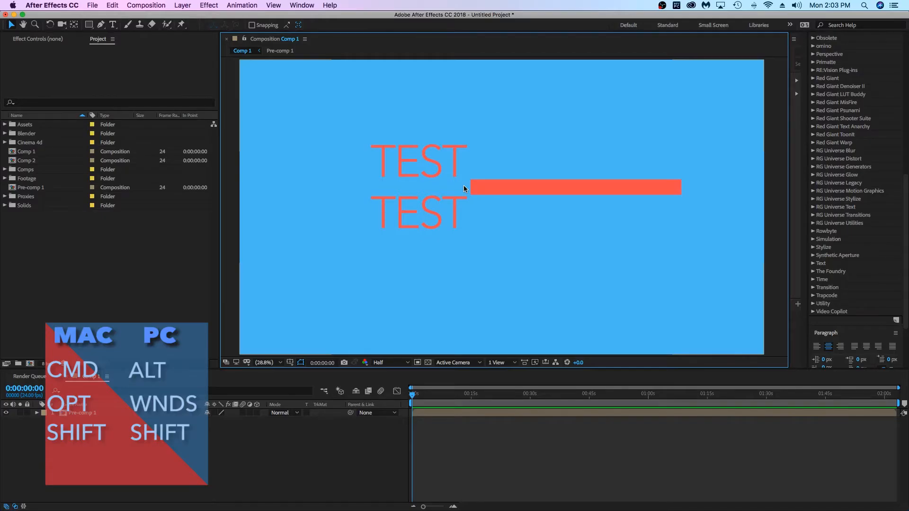
# Add a null object, a two-node 50mm camera and a point light to Comp 1, accepting their default settings.
pyautogui.click(313, 455)
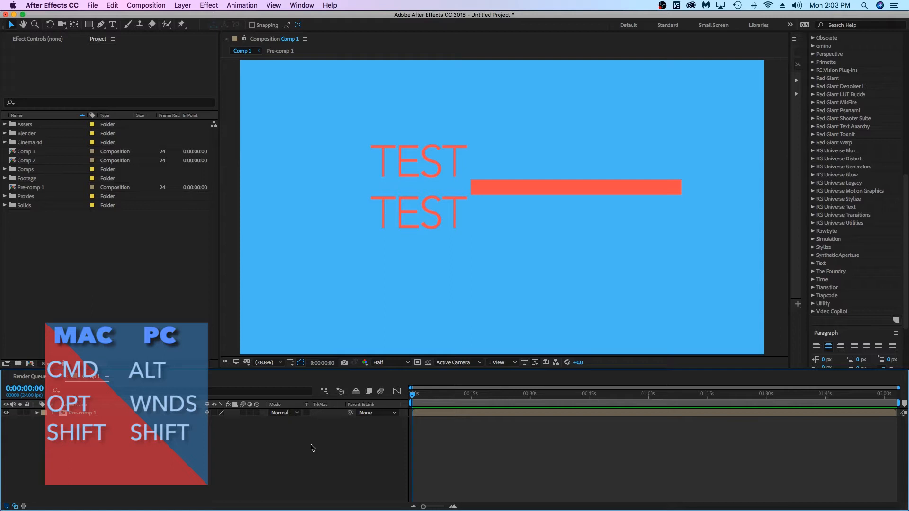
pyautogui.press('super+alt+shift+y')
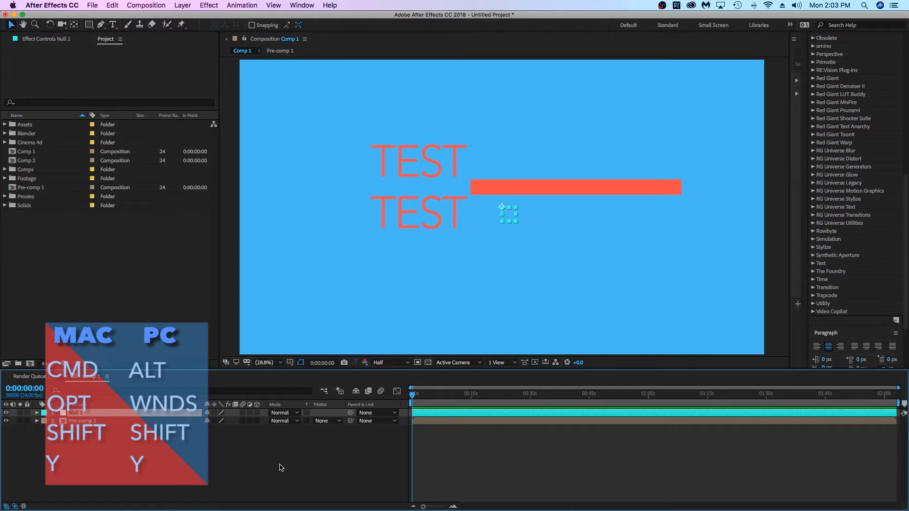
pyautogui.press('super+alt+shift+c')
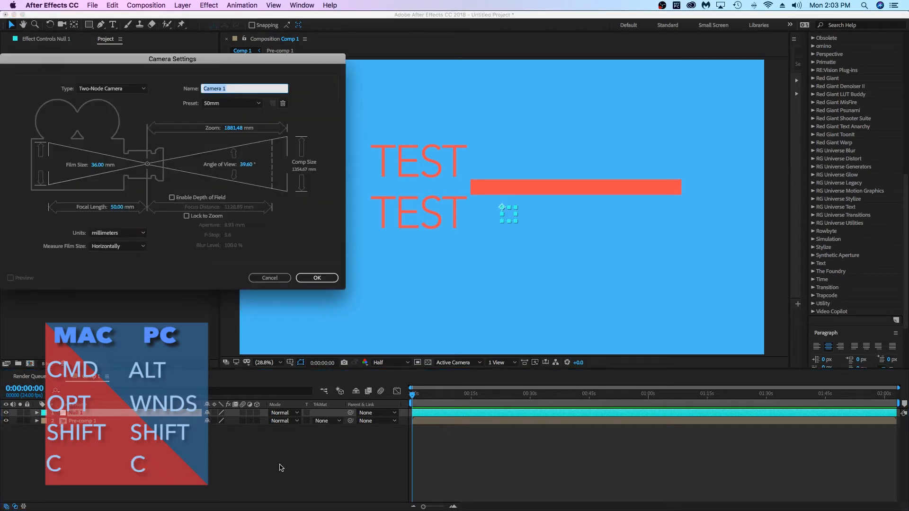
pyautogui.click(318, 278)
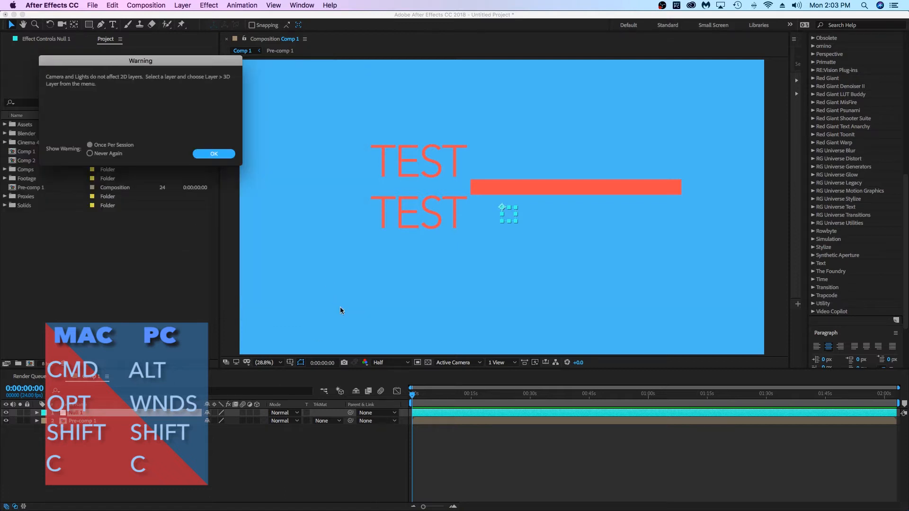
pyautogui.click(213, 153)
pyautogui.press('super+alt+shift+l')
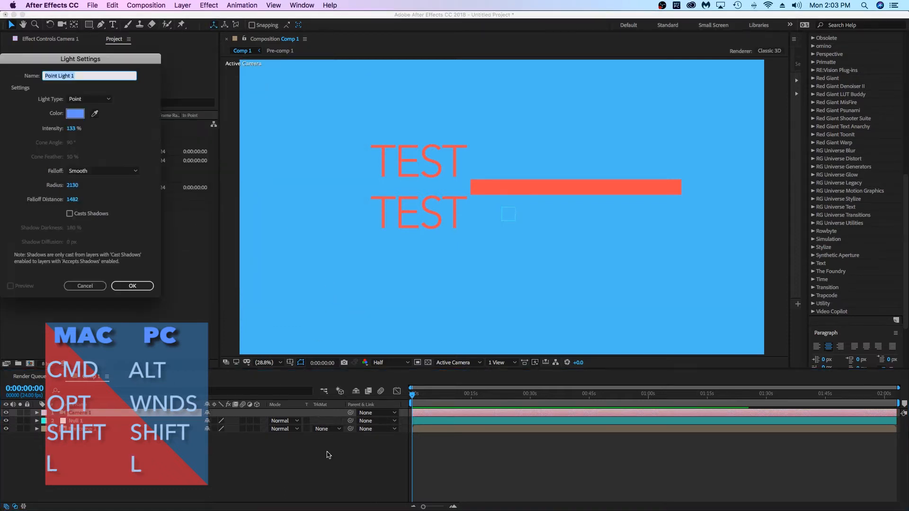
pyautogui.click(127, 284)
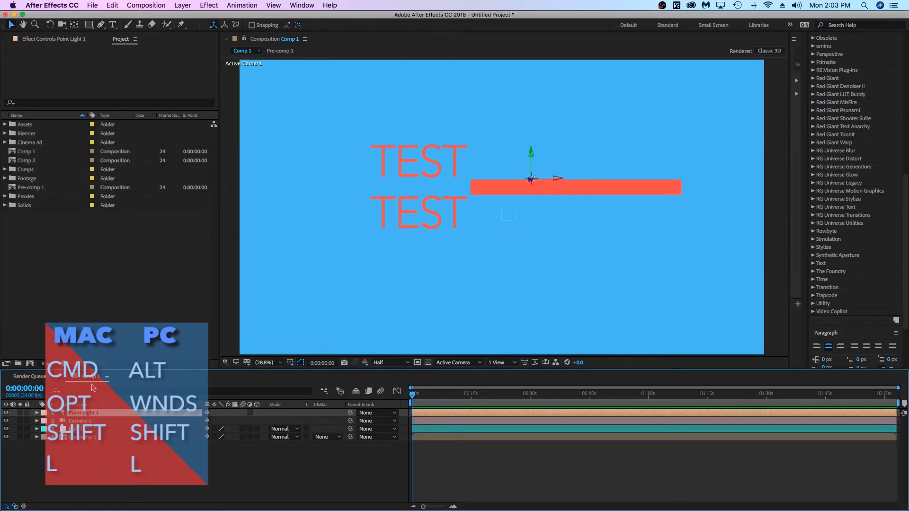
# Delete the null, camera and point light layers from Comp 1, keeping only the Pre-comp 1 layer.
pyautogui.click(93, 455)
pyautogui.click(94, 429)
pyautogui.keyDown('shift'); pyautogui.click(95, 420); pyautogui.keyUp('shift')
pyautogui.keyDown('shift'); pyautogui.click(97, 413); pyautogui.keyUp('shift')
pyautogui.press('Delete')
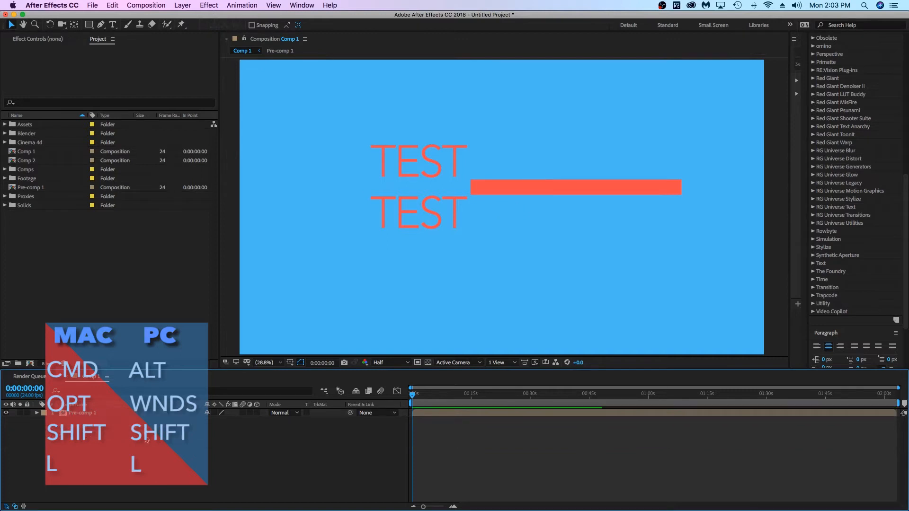
# Create a new 3840 x 2160 composition at 24 fps with the preset settings.
pyautogui.press('super+n')
pyautogui.press('Return')
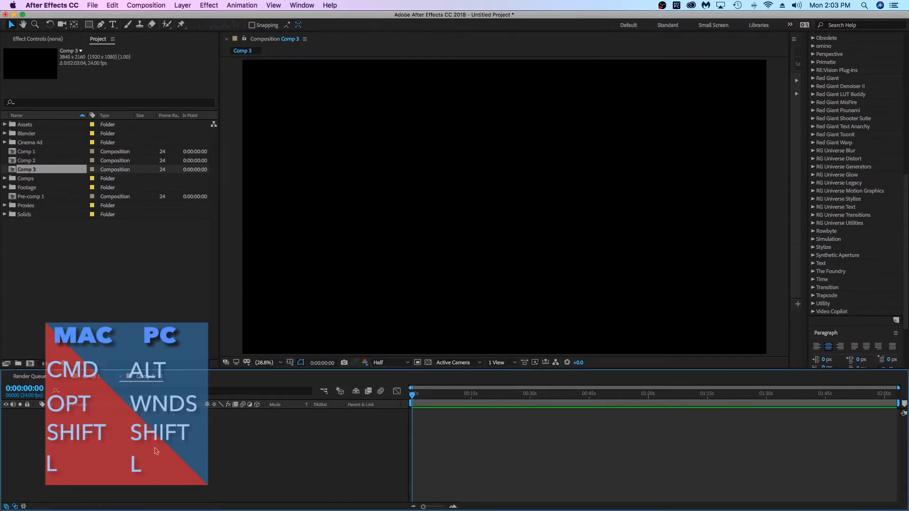
# Add a null object, a two-node 50mm camera and a point light to the empty Comp 3.
pyautogui.press('super+alt+shift+y')
pyautogui.press('super+alt+shift+c')
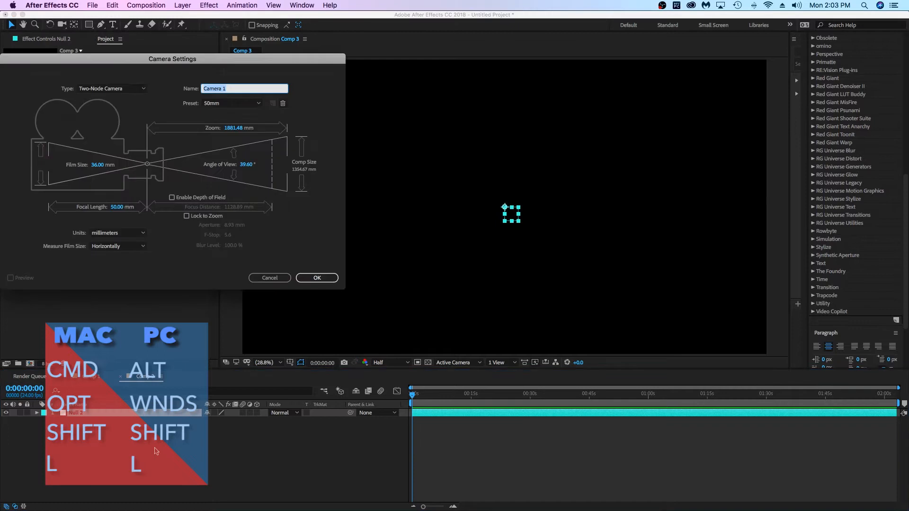
pyautogui.press('Return')
pyautogui.press('super+alt+shift+l')
pyautogui.press('Return')
# Select all layers in Comp 3 and delete them.
pyautogui.moveTo(170, 458); pyautogui.dragTo(97, 413)
pyautogui.press('space')
pyautogui.moveTo(508, 291); pyautogui.dragTo(508, 290)
pyautogui.click(326, 466)
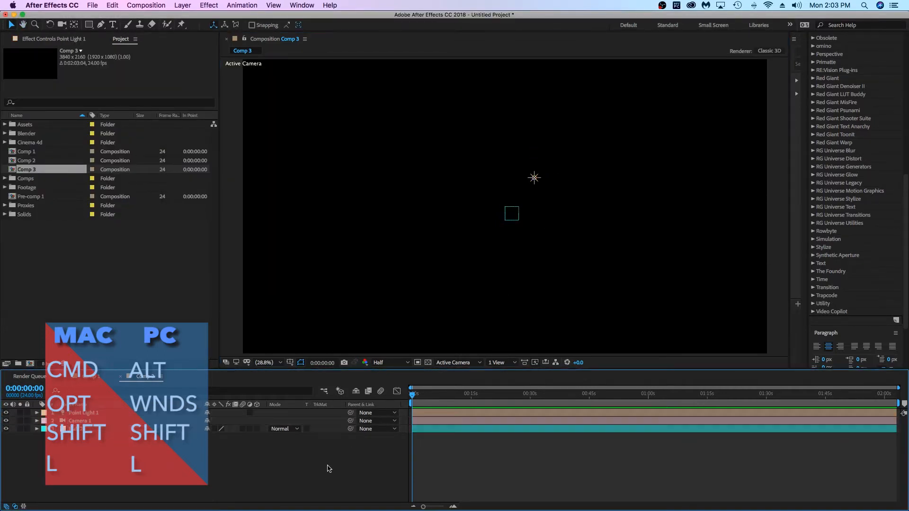
pyautogui.press('super+a')
pyautogui.press('Delete')
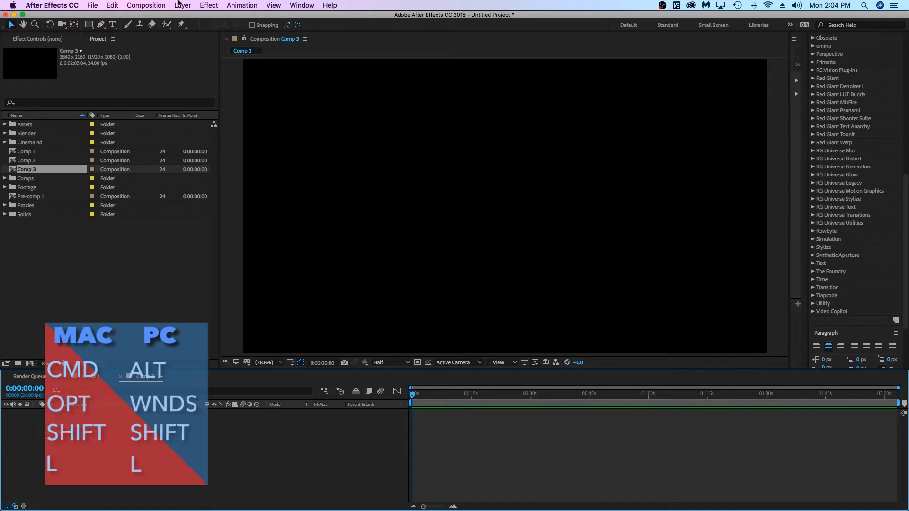
pyautogui.click(182, 5)
pyautogui.moveTo(190, 17)
pyautogui.click(301, 29)
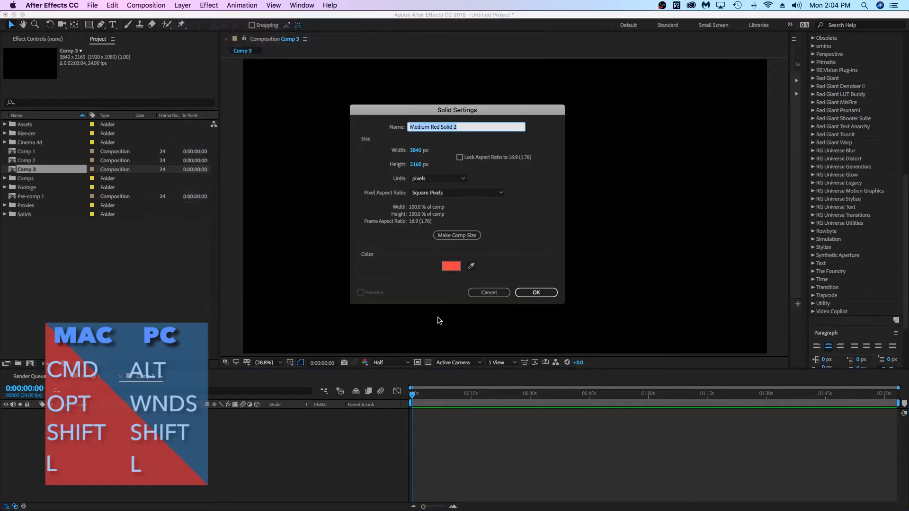
pyautogui.click(488, 293)
# Add a two-node 50mm camera and a light to Comp 3, accepting their default settings.
pyautogui.click(182, 5)
pyautogui.moveTo(188, 18)
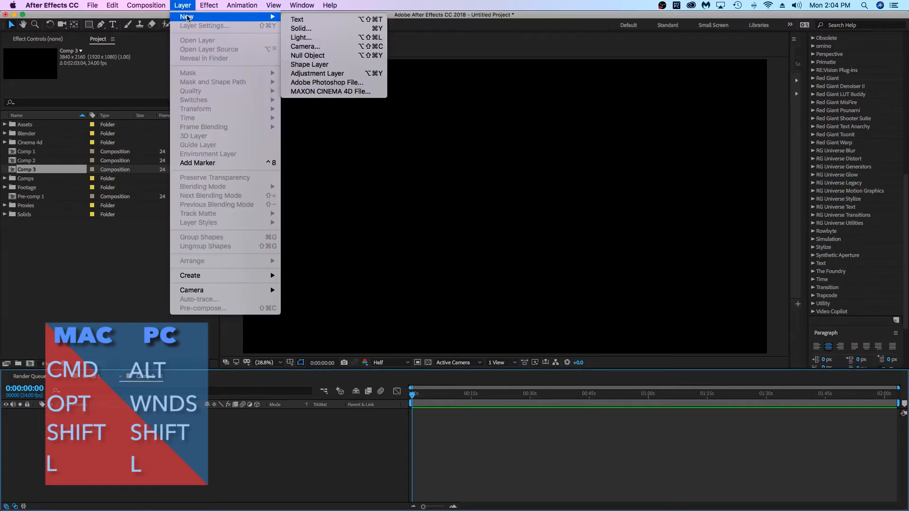
pyautogui.click(333, 46)
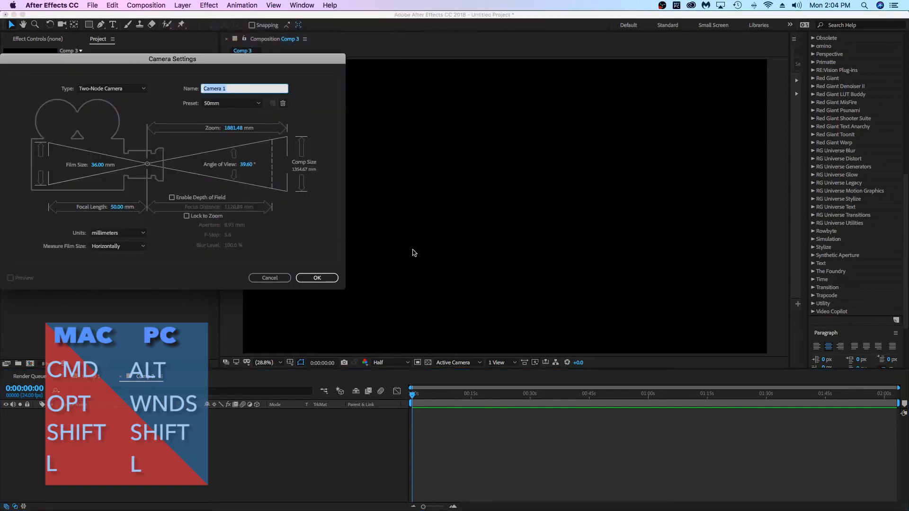
pyautogui.press('Return')
pyautogui.click(182, 6)
pyautogui.moveTo(188, 17)
pyautogui.click(336, 37)
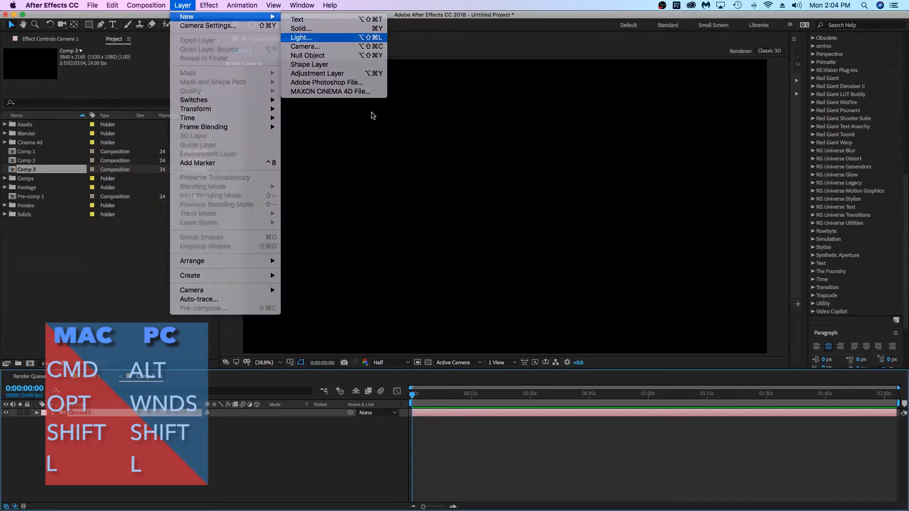
pyautogui.press('Return')
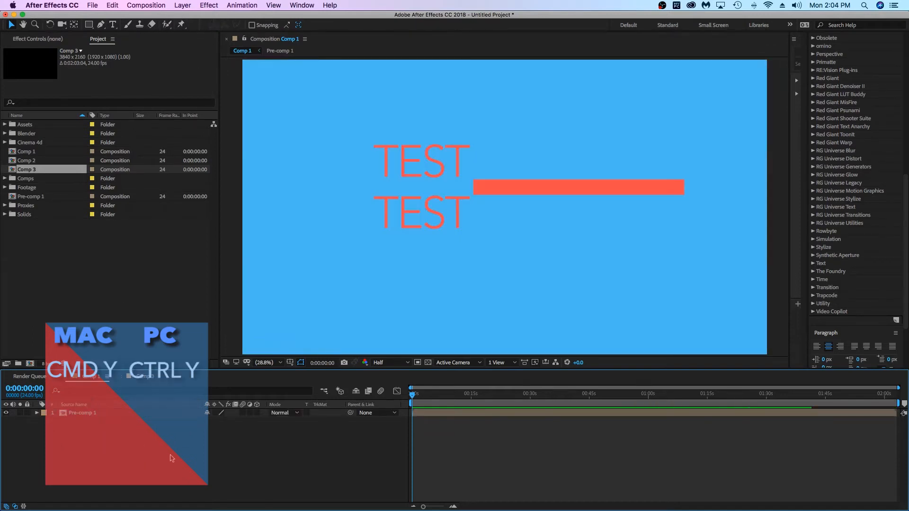
# View the settings for a new solid in Comp 1, and dismiss them without creating the layer.
pyautogui.press('super+y')
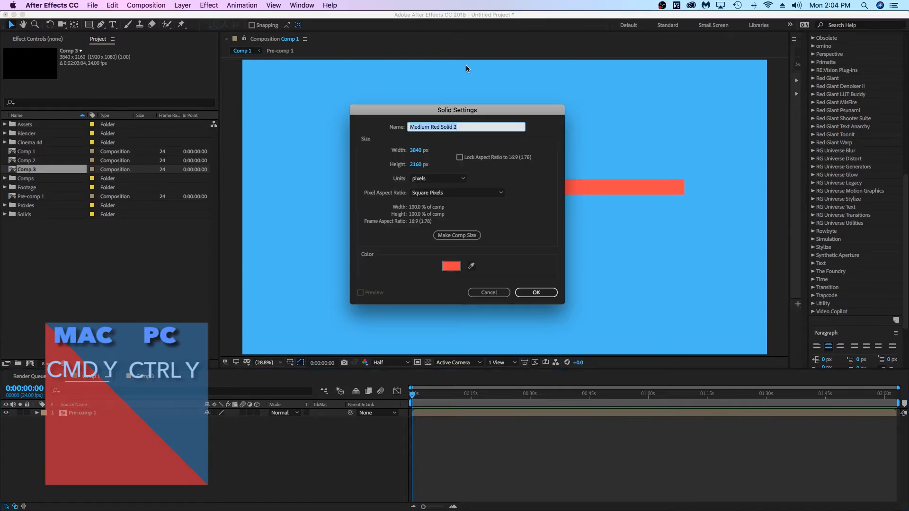
pyautogui.moveTo(468, 109); pyautogui.dragTo(550, 121)
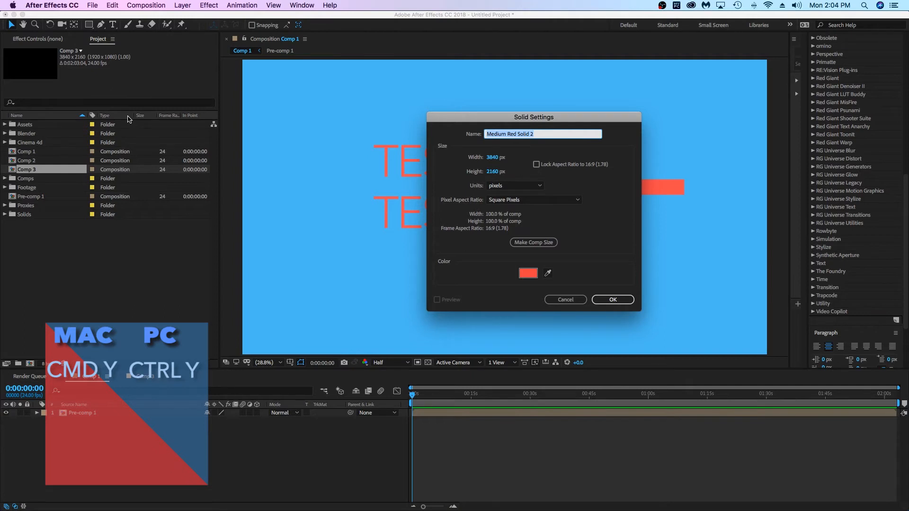
pyautogui.press('Escape')
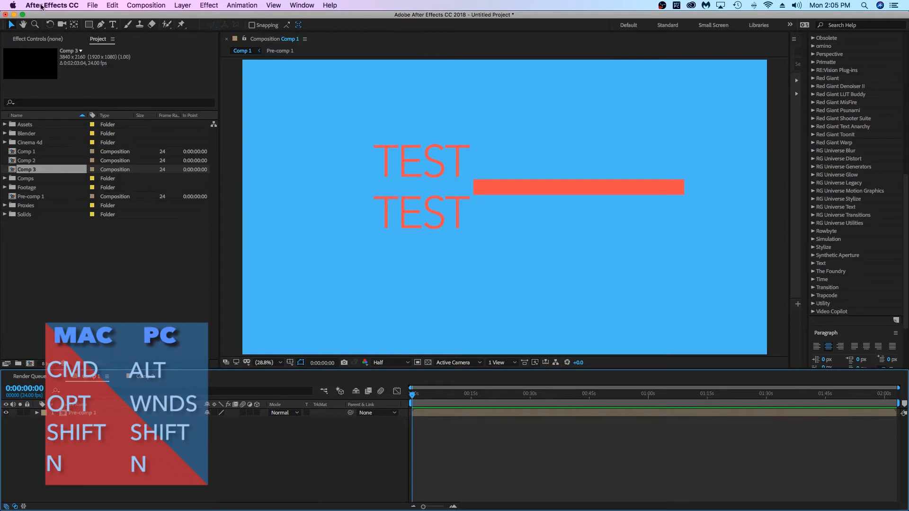
# Clear the project item selection and create a new top-level project folder named Type.
pyautogui.click(98, 42)
pyautogui.click(78, 258)
pyautogui.moveTo(60, 246); pyautogui.dragTo(21, 124)
pyautogui.click(66, 270)
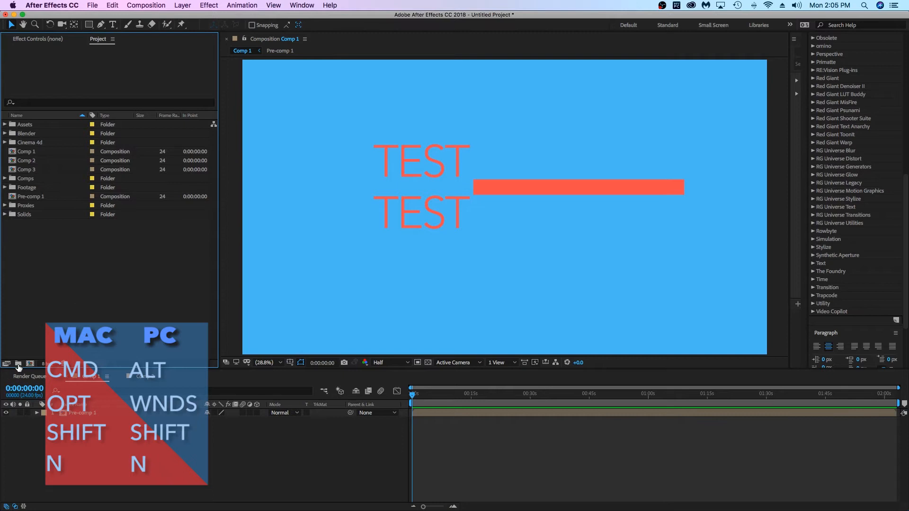
pyautogui.press('super+alt+shift+n')
pyautogui.write('Type')
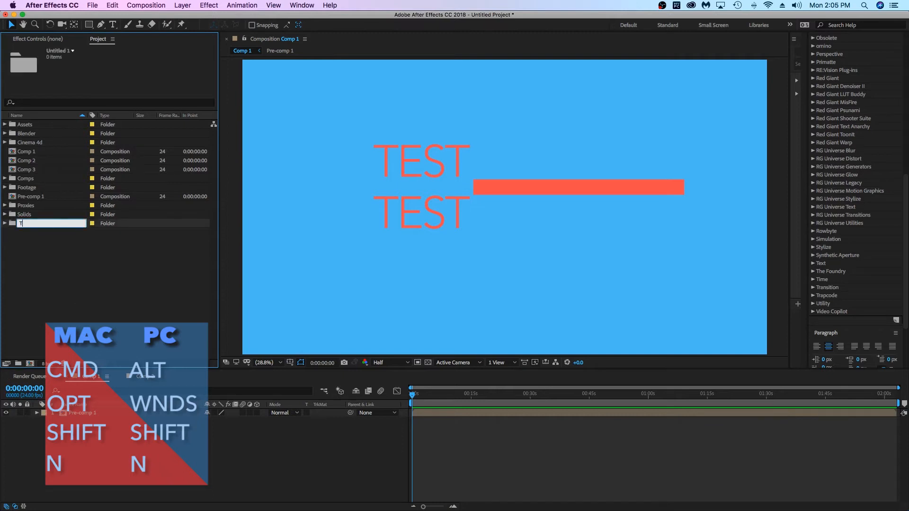
pyautogui.press('Return')
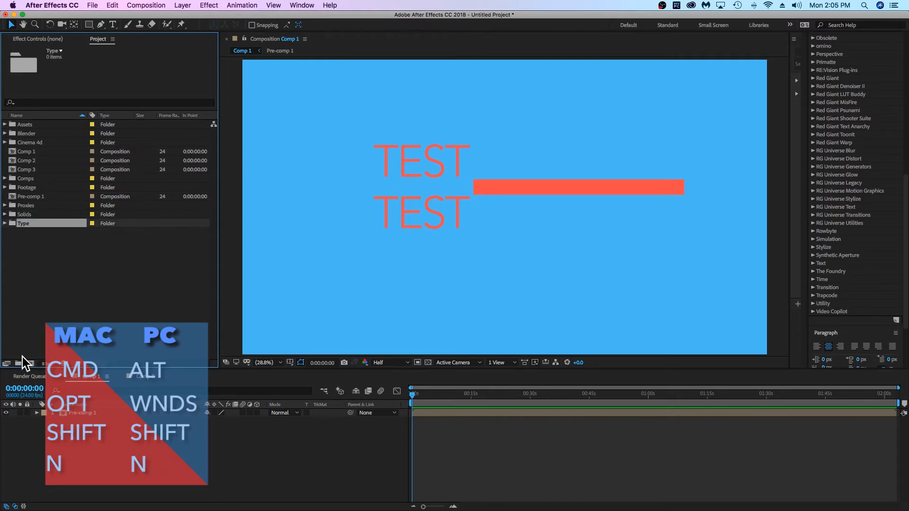
# Create a subfolder, also named Type, inside the new Type folder.
pyautogui.press('super+alt+shift+n')
pyautogui.write('Type')
pyautogui.press('Return')
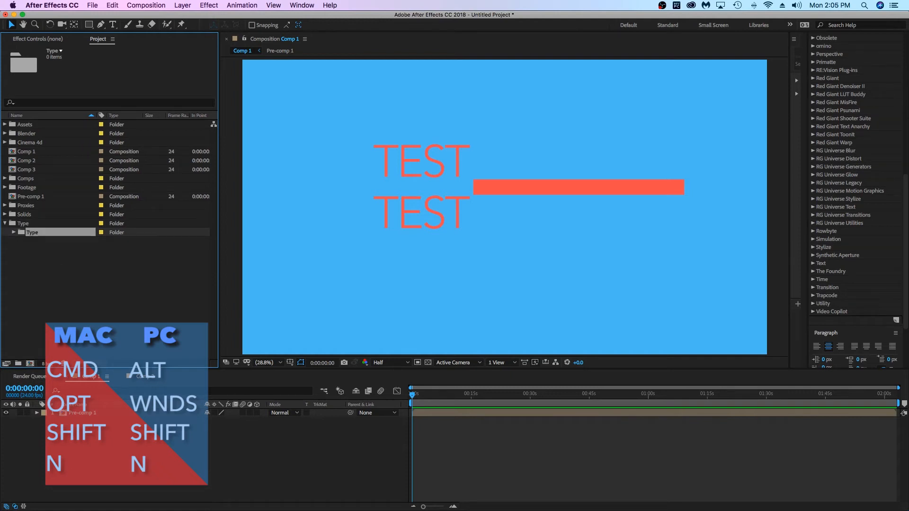
# With nothing selected in the project, create a chain of nested folders from Untitled 1 down to Untitled 19, keeping the default names.
pyautogui.click(67, 290)
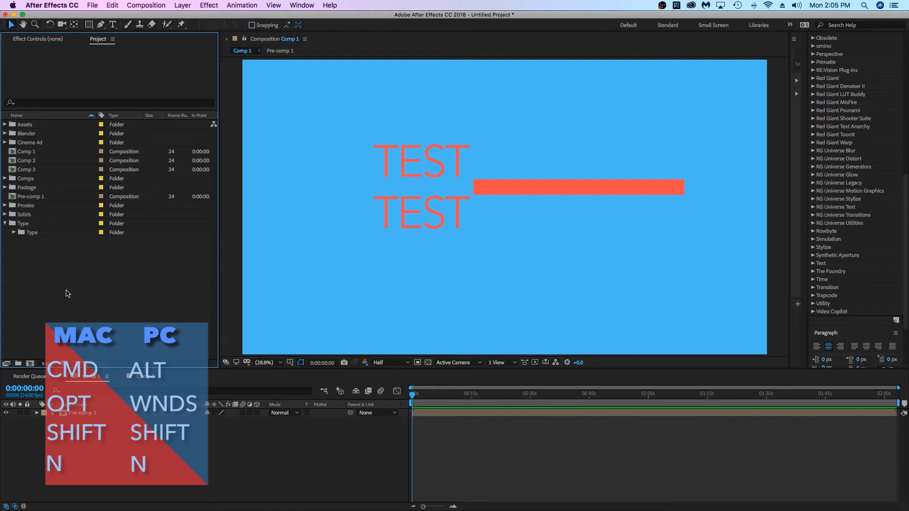
pyautogui.press('super+alt+shift+n')
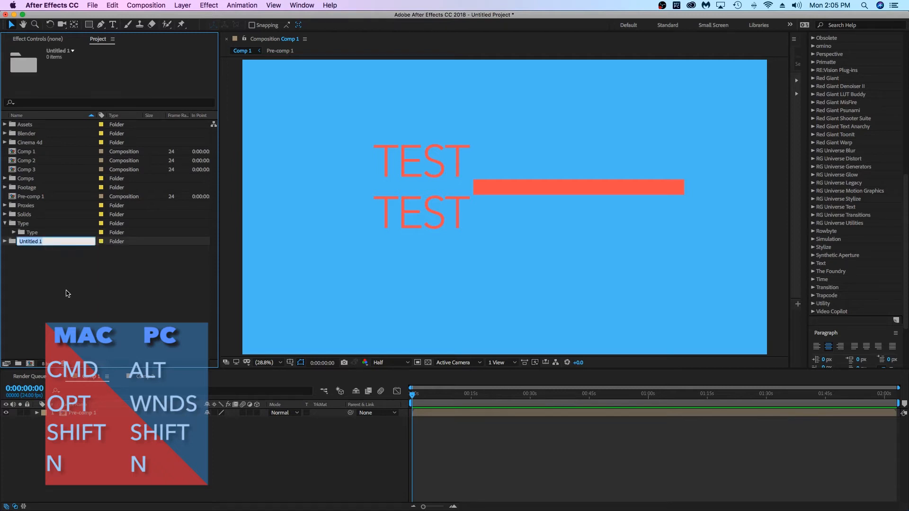
pyautogui.press('super+alt+shift+n')
pyautogui.press('super+alt+shift+n')
pyautogui.press('super+alt+shift+n')
pyautogui.press('super+alt+shift+n')
pyautogui.press('super+alt+shift+n')
pyautogui.press('super+alt+shift+n')
pyautogui.press('super+alt+shift+n')
pyautogui.press('super+alt+shift+n')
pyautogui.press('super+alt+shift+n')
pyautogui.press('super+alt+shift+n')
pyautogui.press('super+alt+shift+n')
pyautogui.press('super+alt+shift+n')
pyautogui.press('super+alt+shift+n')
pyautogui.press('super+alt+shift+n')
pyautogui.press('super+alt+shift+n')
pyautogui.press('super+alt+shift+n')
pyautogui.press('super+alt+shift+n')
pyautogui.press('super+alt+shift+n')
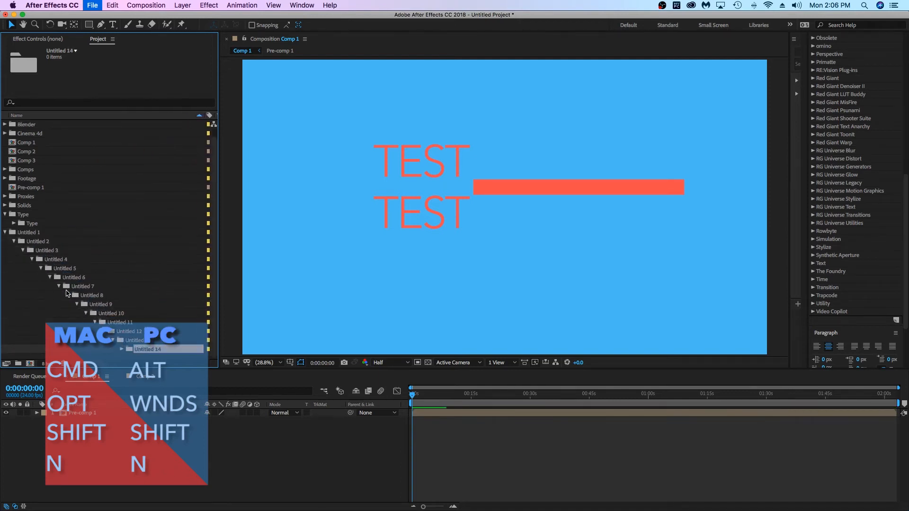
# Collapse the Untitled 1 folder and widen the Project panel to show more item details.
pyautogui.scroll(5, 143, 240)
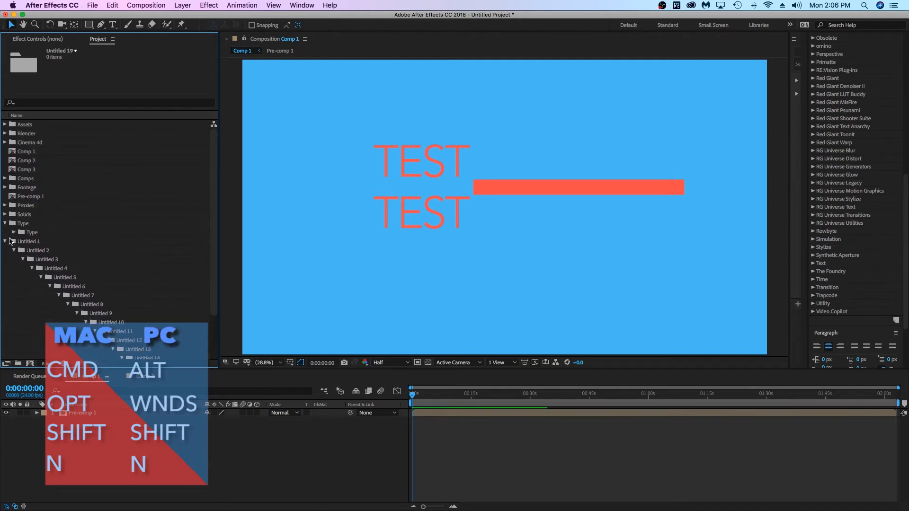
pyautogui.click(5, 242)
pyautogui.click(136, 261)
pyautogui.moveTo(220, 222); pyautogui.dragTo(275, 220)
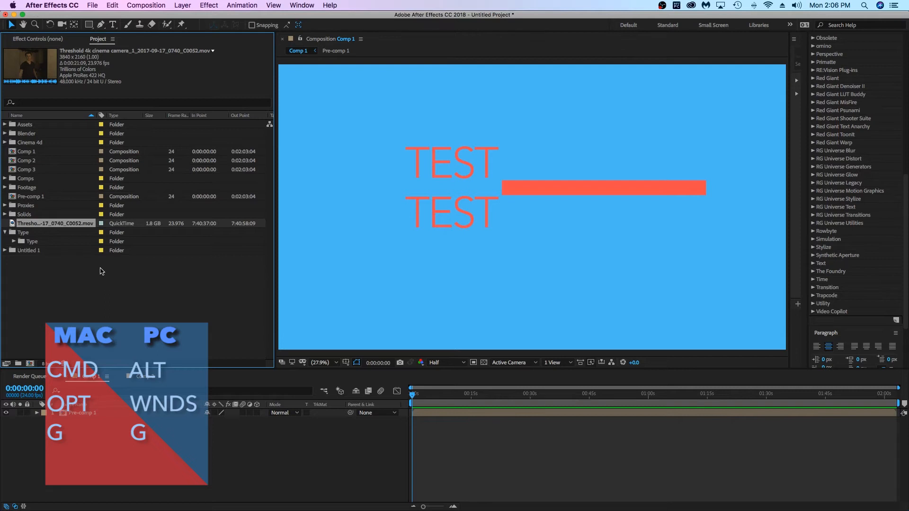
# Inspect the main Interpret Footage settings of the imported Threshold 4k cinema camera clip, and close them without changes.
pyautogui.rightClick(72, 226)
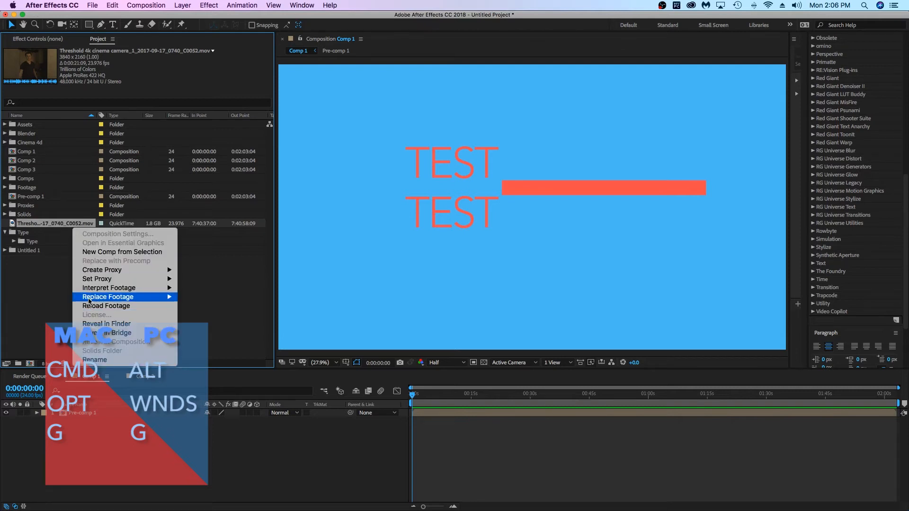
pyautogui.moveTo(99, 290)
pyautogui.click(198, 288)
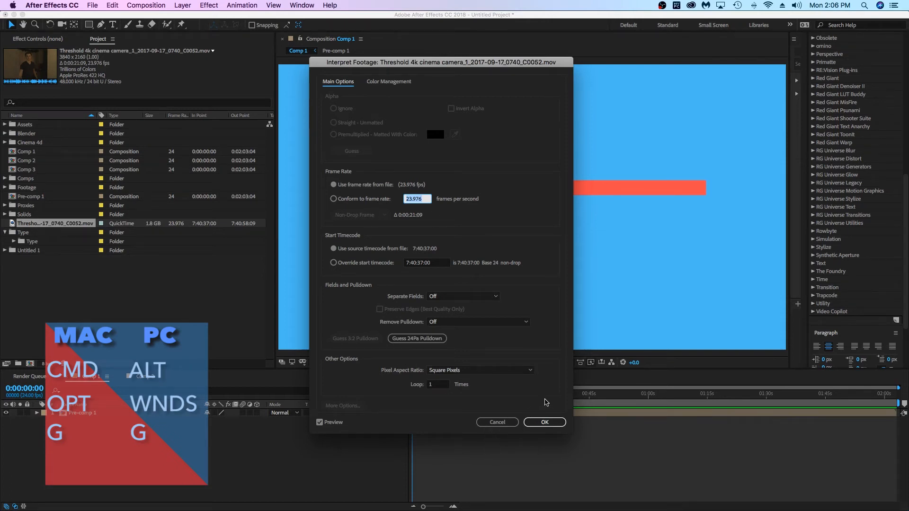
pyautogui.click(507, 425)
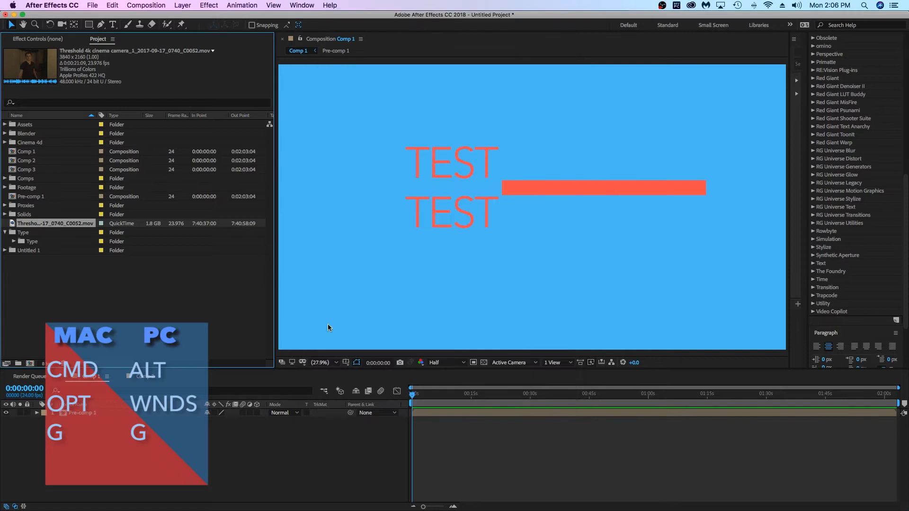
# Show the Interpret Footage options for the Threshold 4k cinema camera clip and bring up its main interpretation settings again.
pyautogui.rightClick(71, 224)
pyautogui.moveTo(126, 284)
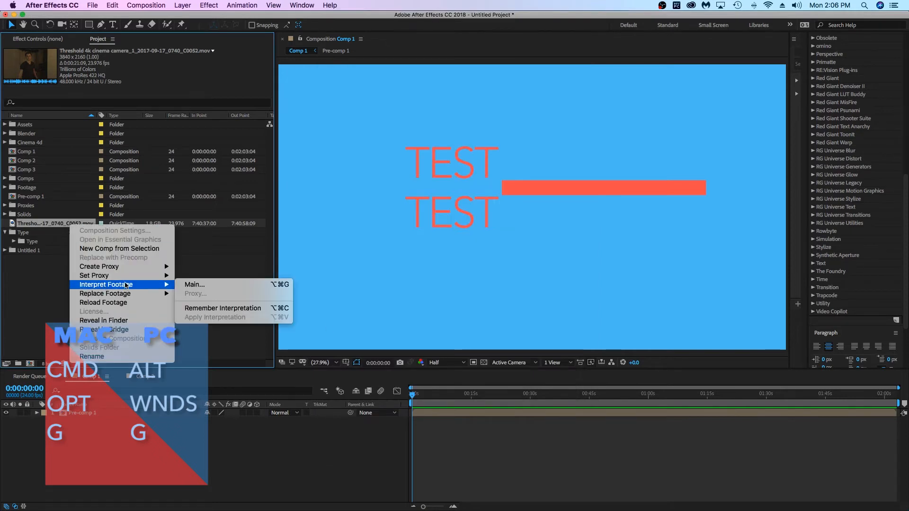
pyautogui.click(56, 228)
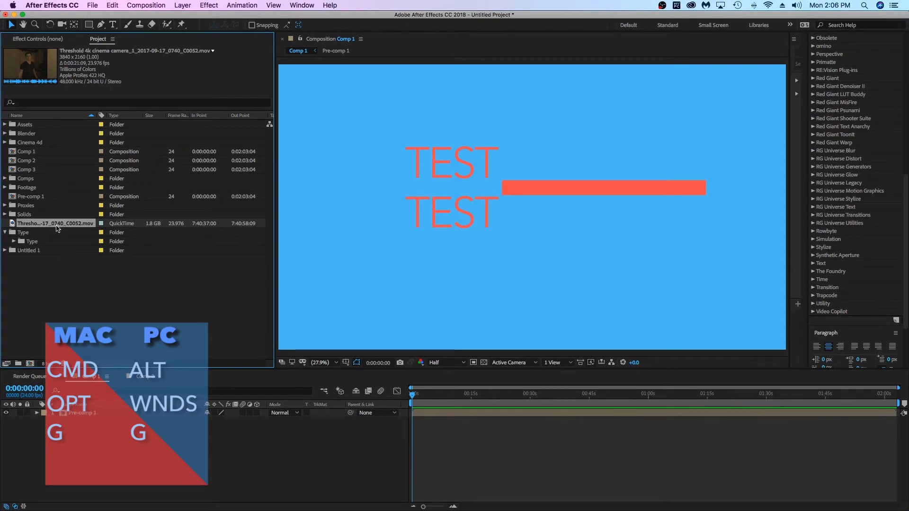
pyautogui.press('super+alt+g')
pyautogui.moveTo(371, 66); pyautogui.dragTo(320, 71)
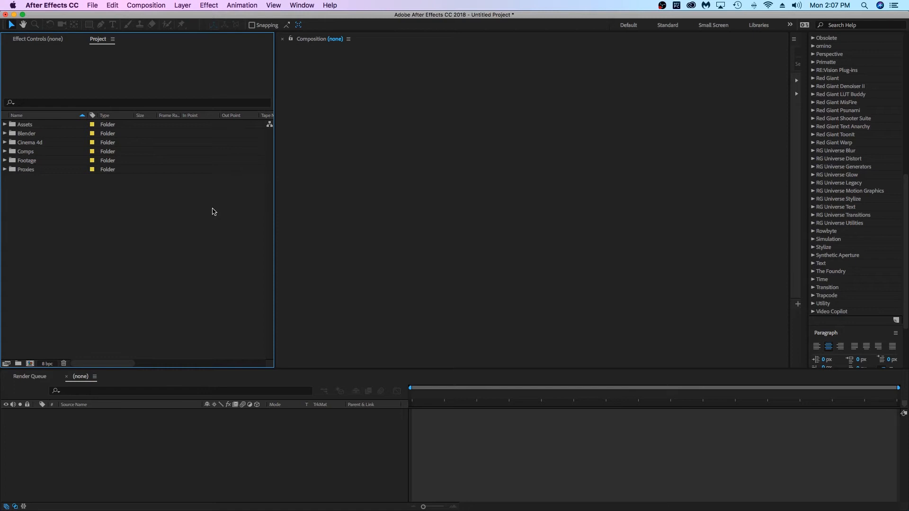
# Start a new project without saving the current one, and widen the Project panel slightly.
pyautogui.press('super+q')
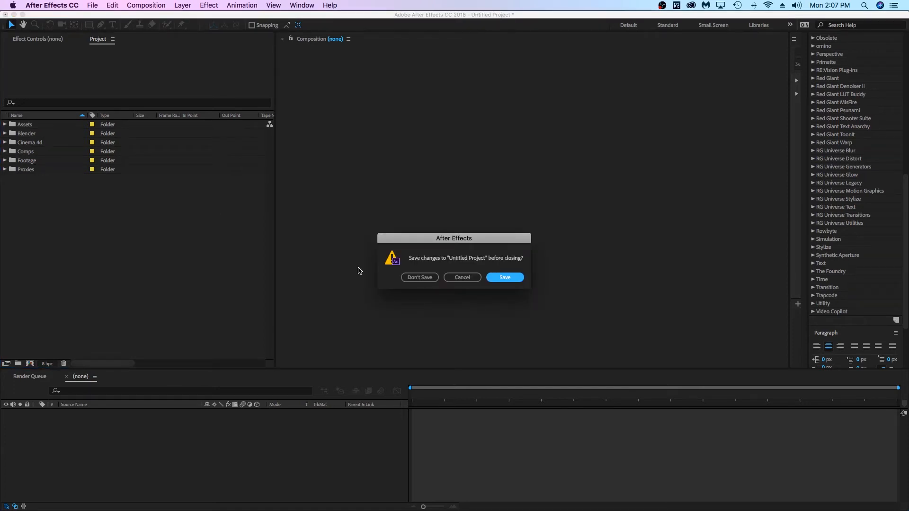
pyautogui.click(422, 277)
pyautogui.moveTo(276, 157); pyautogui.dragTo(292, 158)
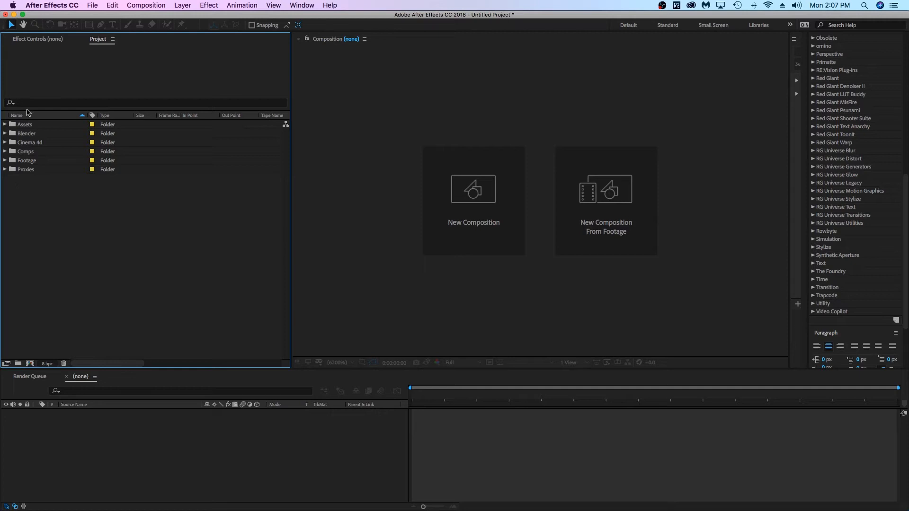
# Expand the template's top-level folders in the Project panel to examine their Shot_01 subfolders.
pyautogui.click(5, 161)
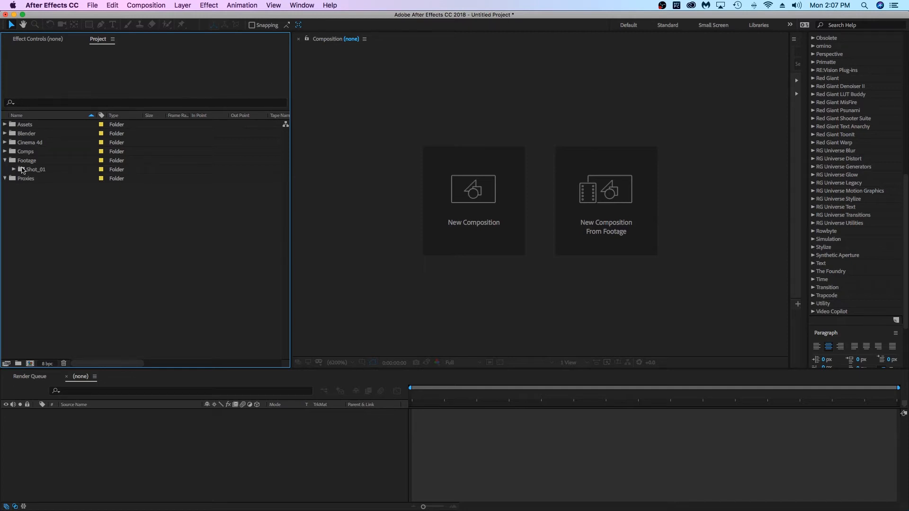
pyautogui.click(21, 169)
pyautogui.click(5, 152)
pyautogui.click(5, 142)
pyautogui.click(4, 133)
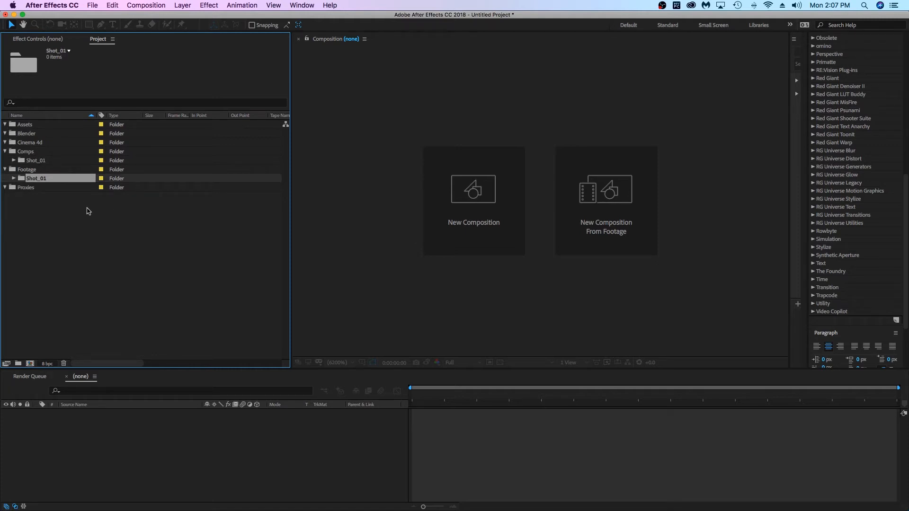
# With nothing selected in the project, create an additional top-level folder named Blender.
pyautogui.click(81, 255)
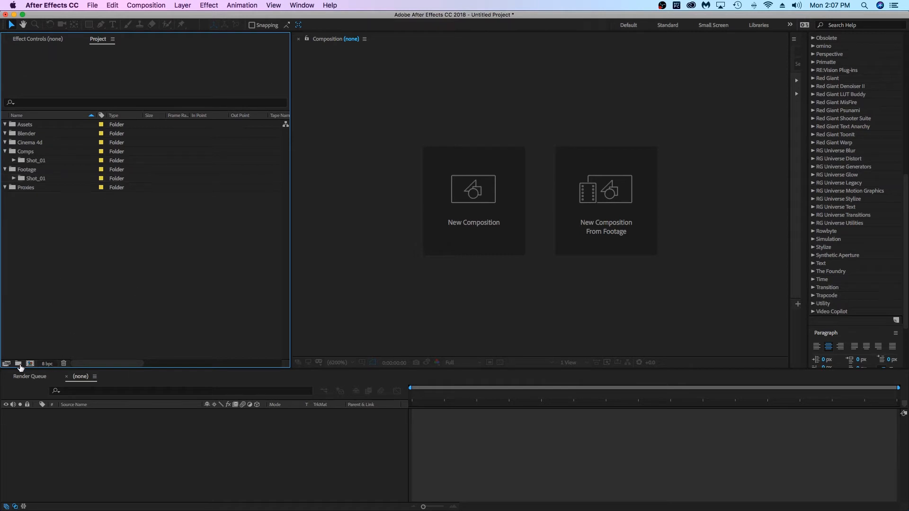
pyautogui.click(18, 364)
pyautogui.write('Blender')
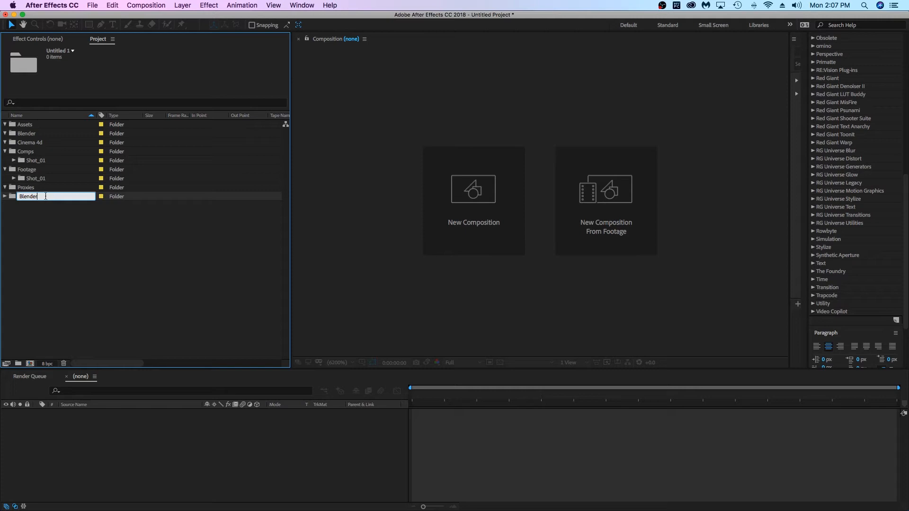
pyautogui.doubleClick(46, 196)
pyautogui.click(89, 255)
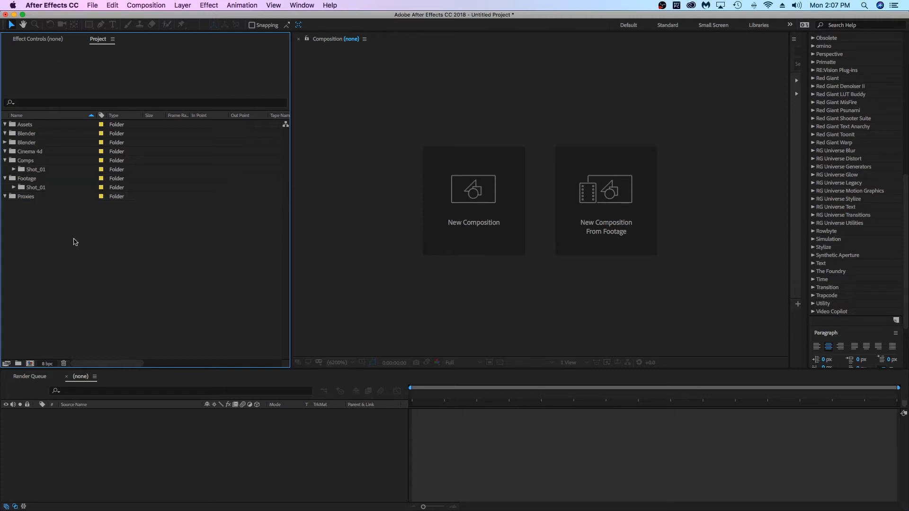
# Start a new project without saving the changes, and widen the Project panel to view the template folders.
pyautogui.press('super+alt+n')
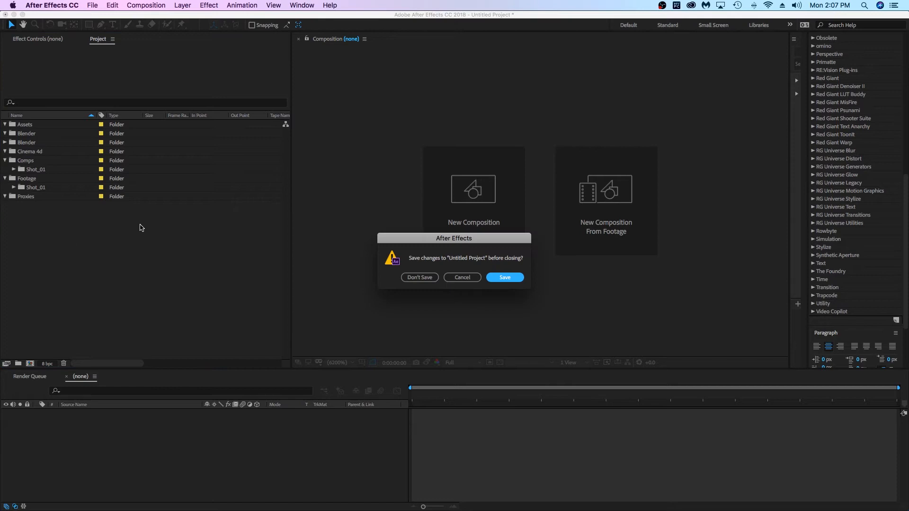
pyautogui.click(412, 281)
pyautogui.moveTo(289, 223); pyautogui.dragTo(309, 223)
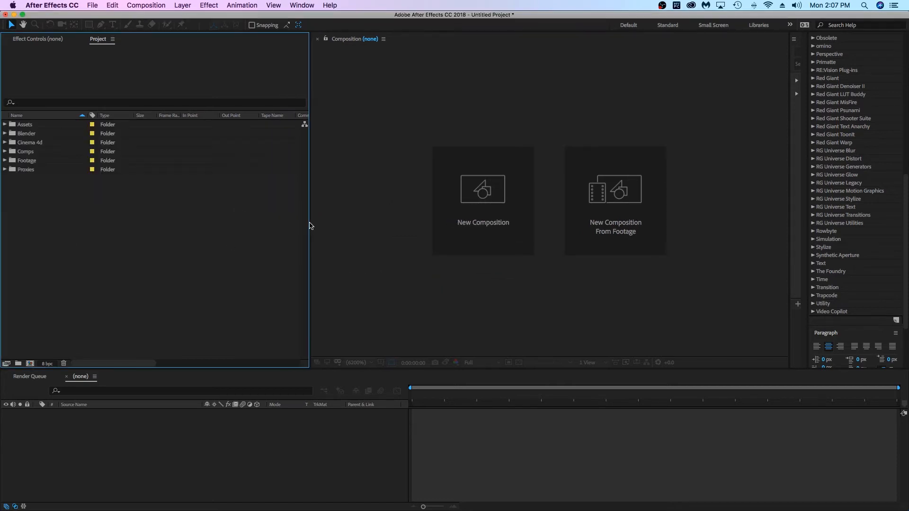
pyautogui.moveTo(50, 180); pyautogui.dragTo(25, 123)
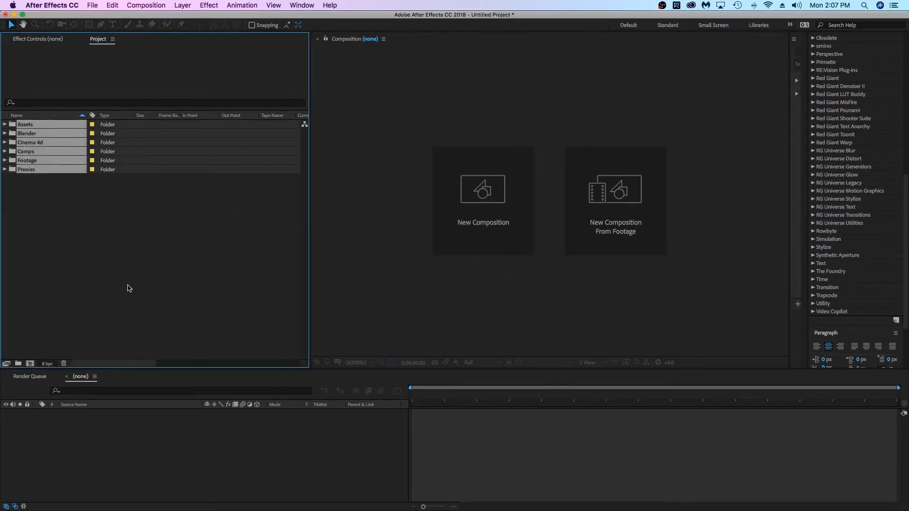
pyautogui.click(136, 219)
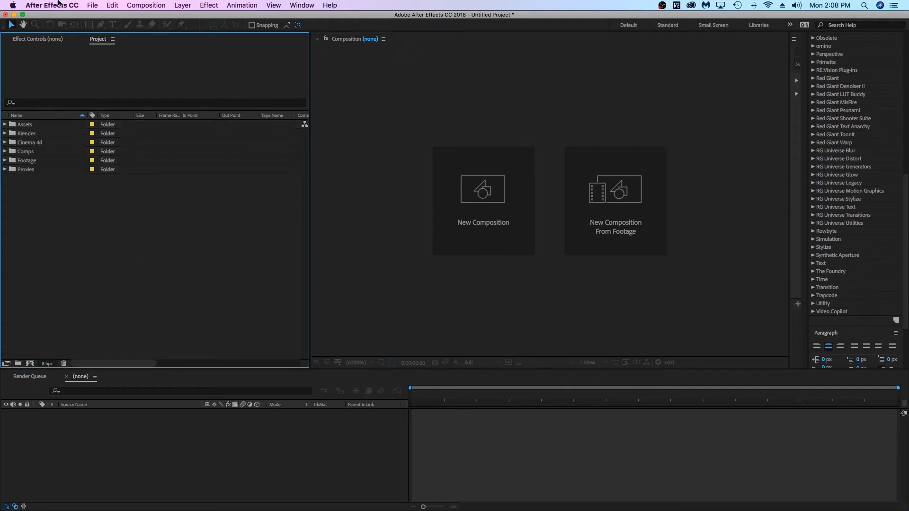
# Inspect the New Project preferences for the template loaded with new projects, and close them without changes.
pyautogui.click(52, 5)
pyautogui.moveTo(71, 31)
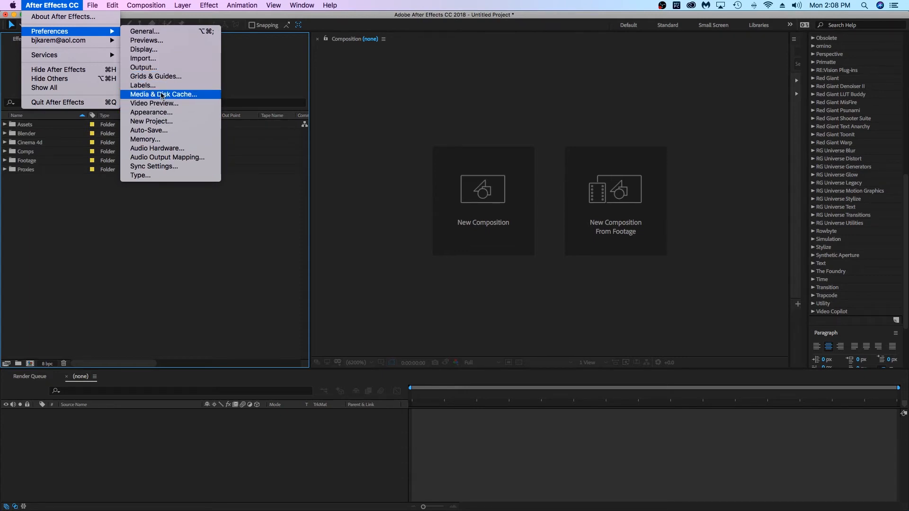
pyautogui.click(160, 123)
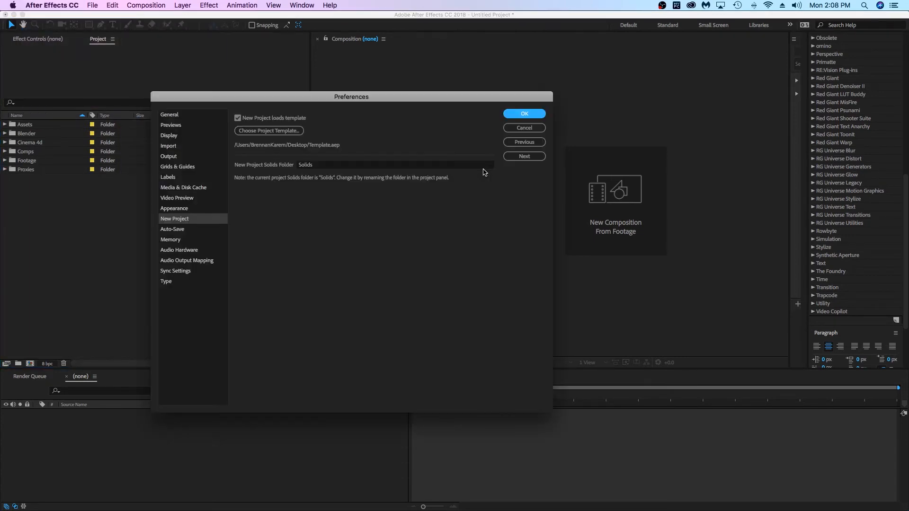
pyautogui.moveTo(300, 96); pyautogui.dragTo(408, 84)
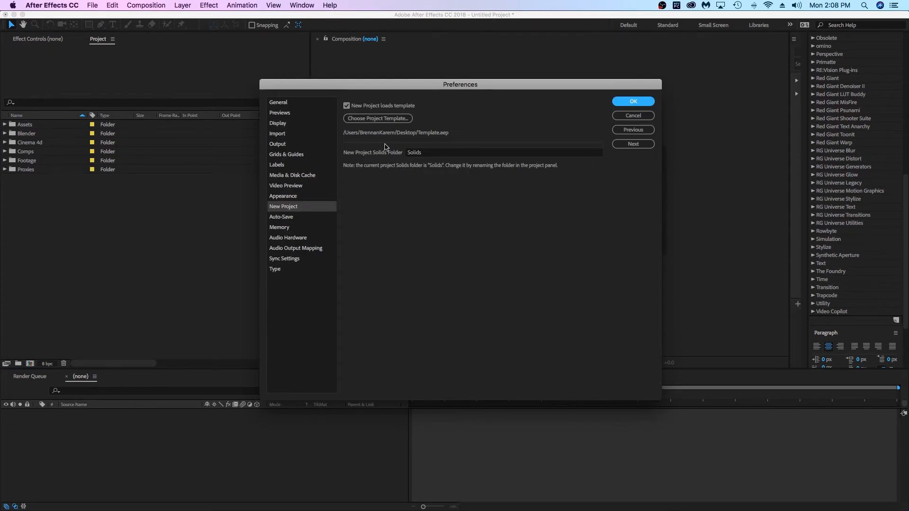
pyautogui.click(637, 114)
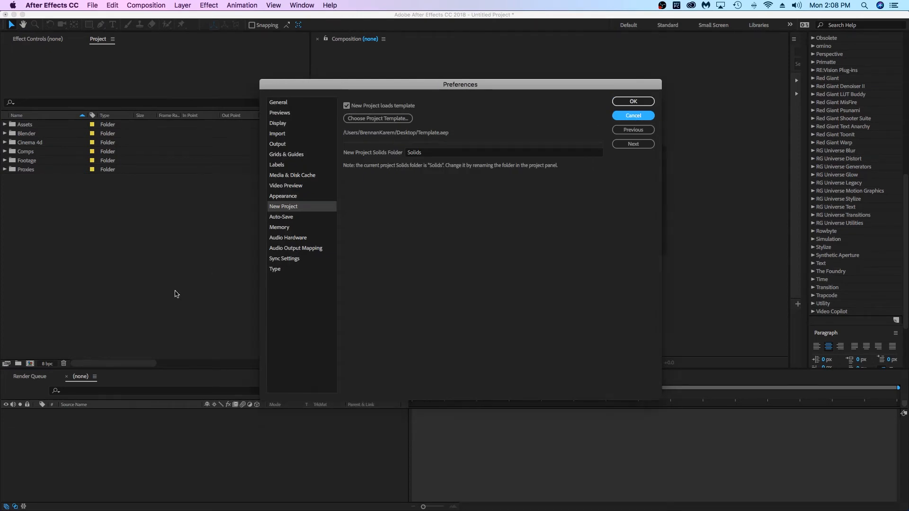
# Start another new project without saving, and expand all template folders, including both Shot_01 subfolders.
pyautogui.press('alt+super+n')
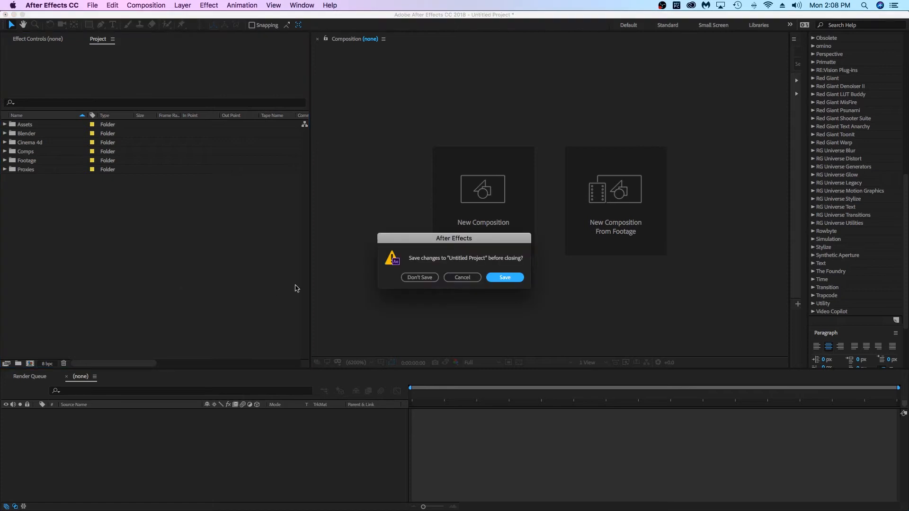
pyautogui.click(414, 277)
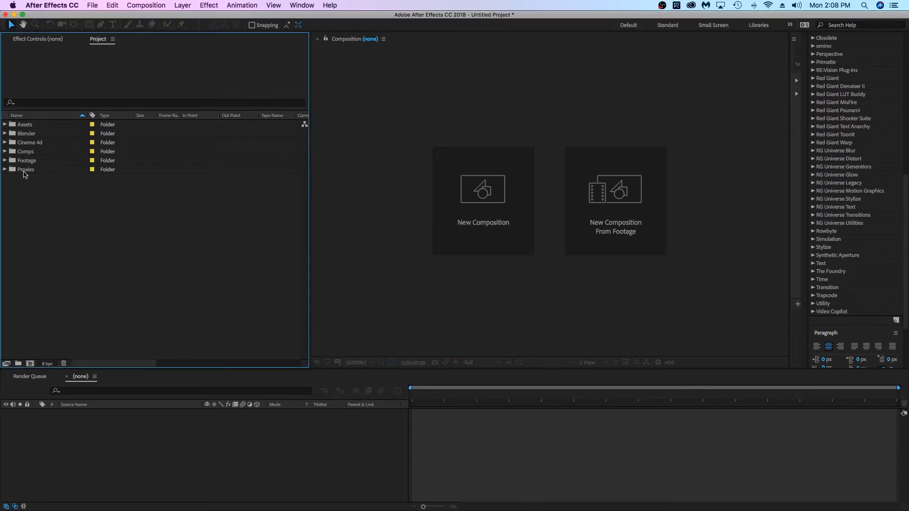
pyautogui.click(4, 160)
pyautogui.click(5, 151)
pyautogui.click(5, 143)
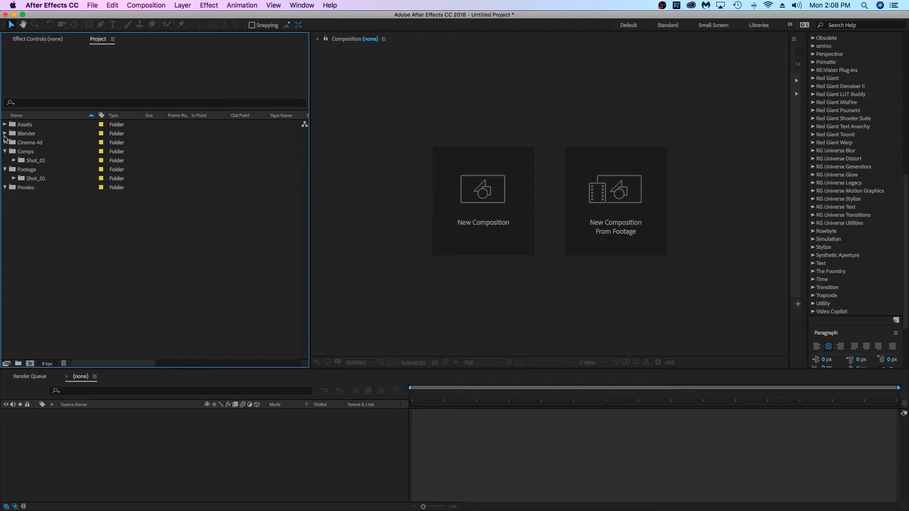
pyautogui.click(4, 124)
pyautogui.click(14, 161)
pyautogui.click(14, 179)
# In the Labels preferences, change the color of the label named Red to the bright red F80D0D.
pyautogui.click(52, 5)
pyautogui.moveTo(63, 34)
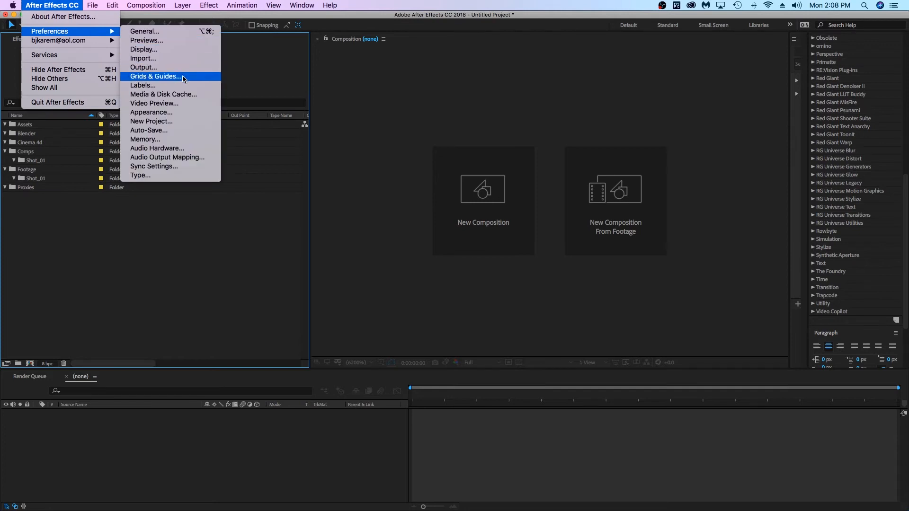
pyautogui.click(177, 85)
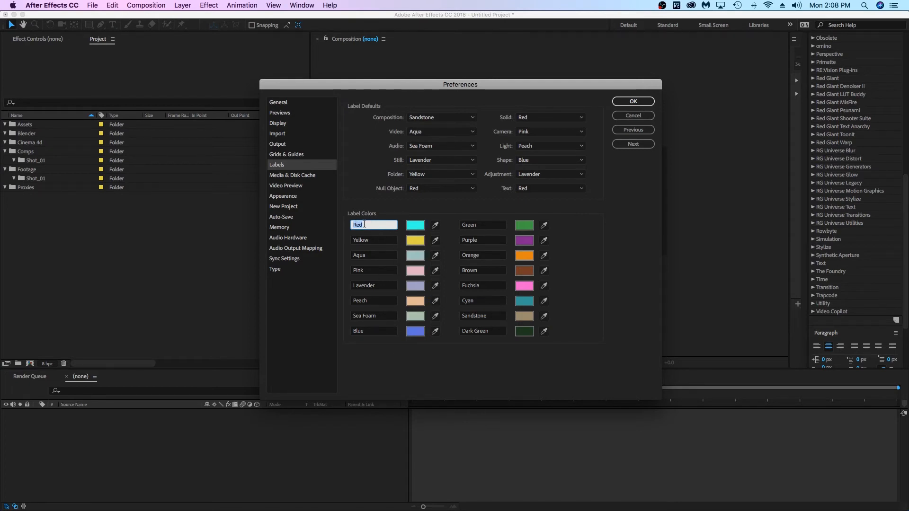
pyautogui.click(415, 226)
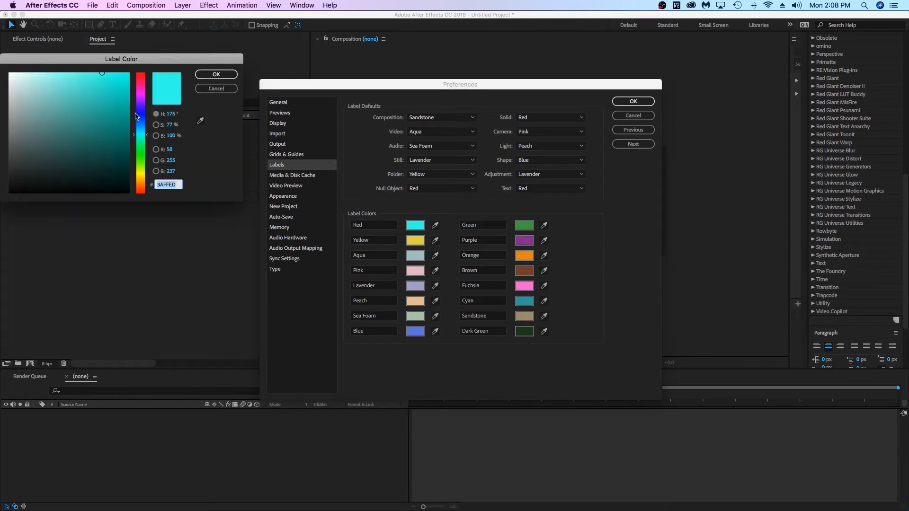
pyautogui.moveTo(147, 84); pyautogui.dragTo(141, 72)
pyautogui.moveTo(123, 86); pyautogui.dragTo(123, 76)
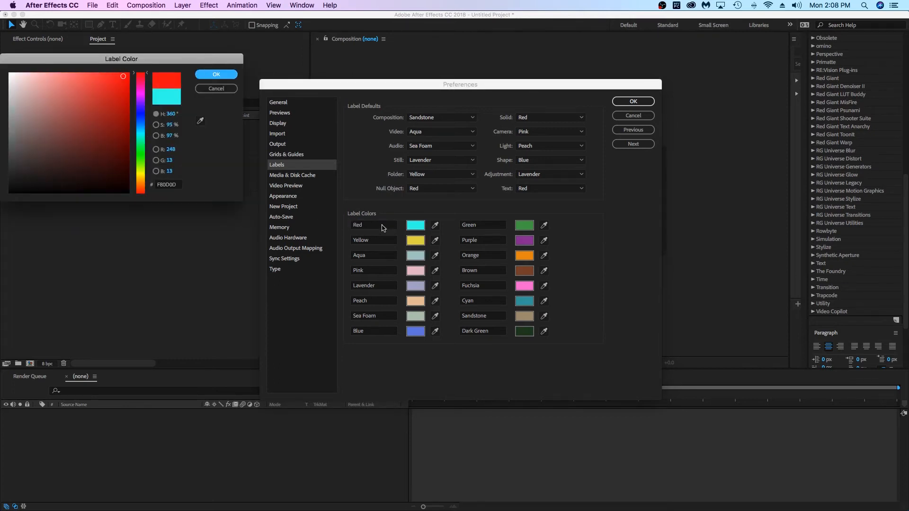
pyautogui.click(202, 76)
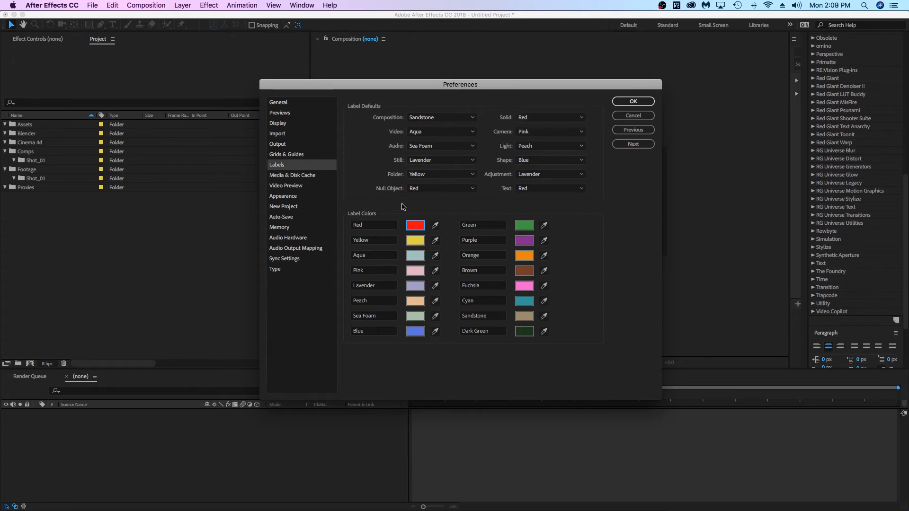
# Rename the first label color from Red to Blue.
pyautogui.click(370, 226)
pyautogui.write('Blue')
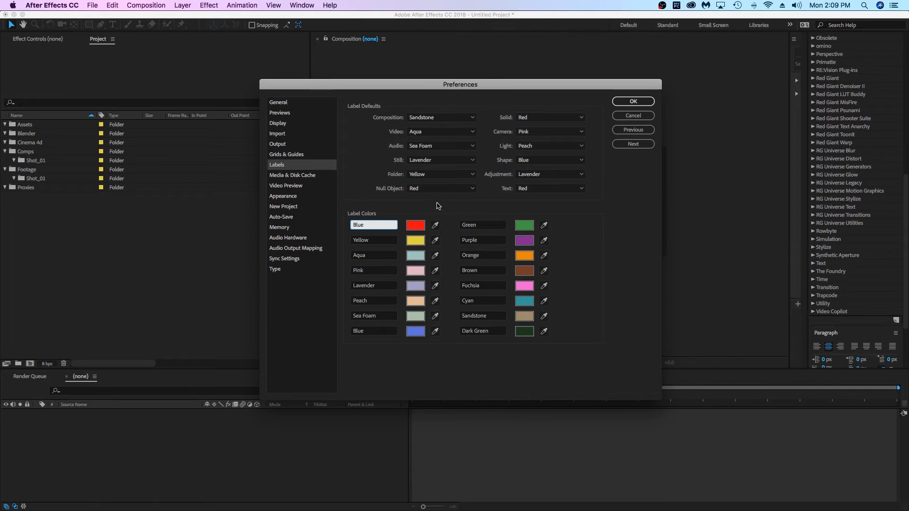
pyautogui.press('Return')
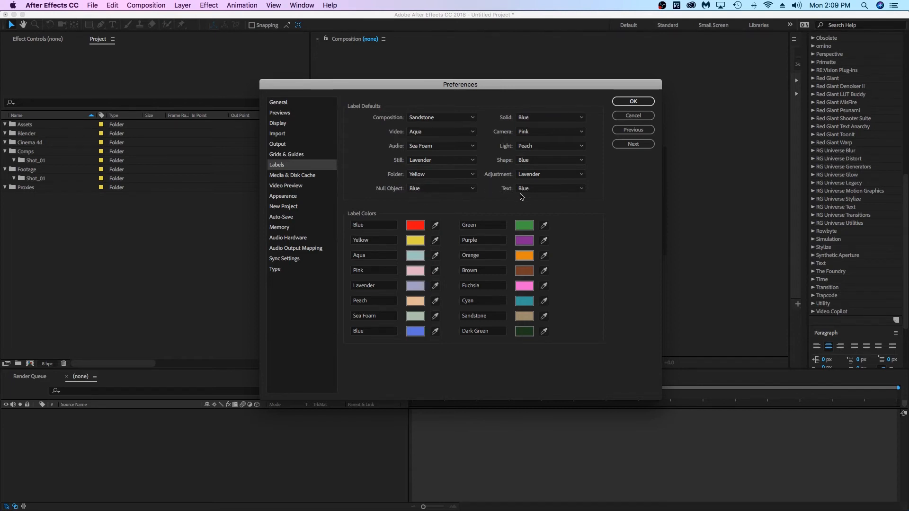
# Set the first label's color to the light blue 3BBCFF, and save the preferences.
pyautogui.click(416, 225)
pyautogui.click(141, 121)
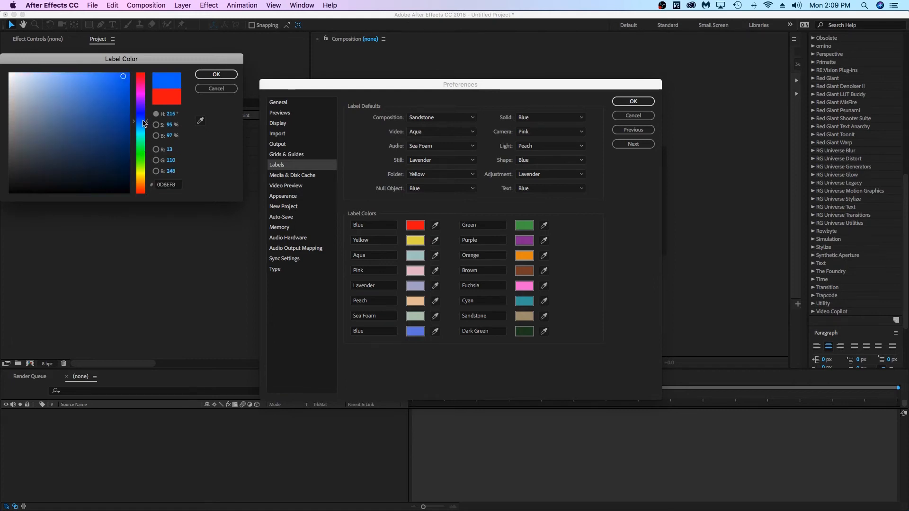
pyautogui.moveTo(120, 81)
pyautogui.mouseDown()
pyautogui.moveTo(91, 74)
pyautogui.moveTo(112, 75)
pyautogui.moveTo(105, 67)
pyautogui.moveTo(92, 74)
pyautogui.moveTo(101, 72)
pyautogui.mouseUp()
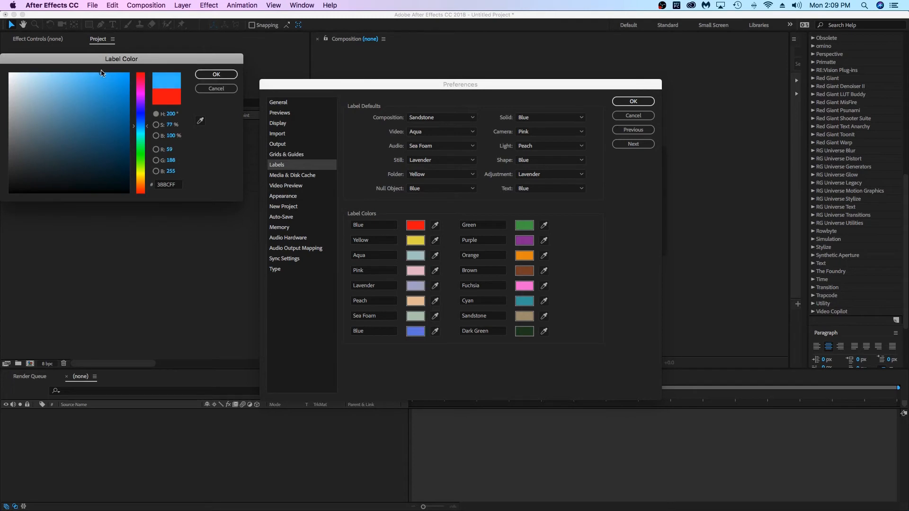
pyautogui.click(216, 74)
pyautogui.click(633, 101)
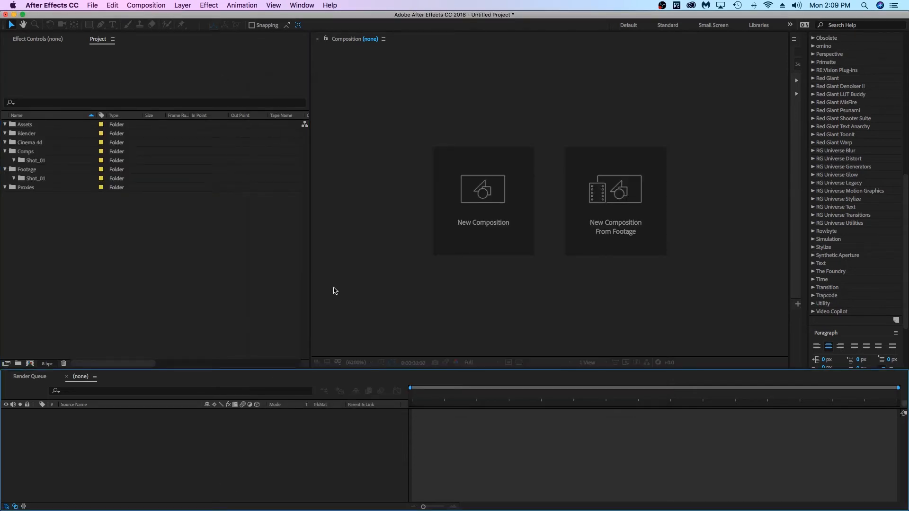
# Create a new composition with the default settings.
pyautogui.press('super+n')
pyautogui.press('Return')
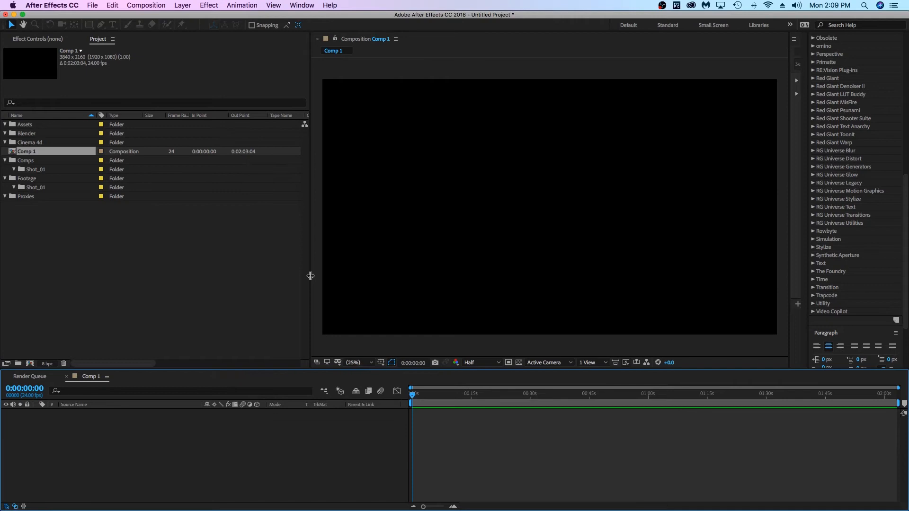
# Add a comp-size medium red solid with its default name, and widen the timeline's label column to show label names.
pyautogui.press('super+y')
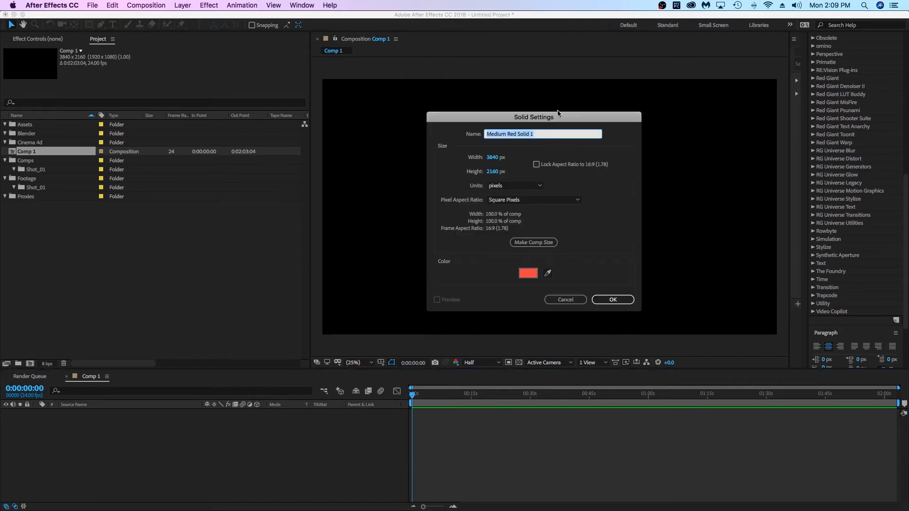
pyautogui.moveTo(540, 116); pyautogui.dragTo(442, 121)
pyautogui.click(511, 303)
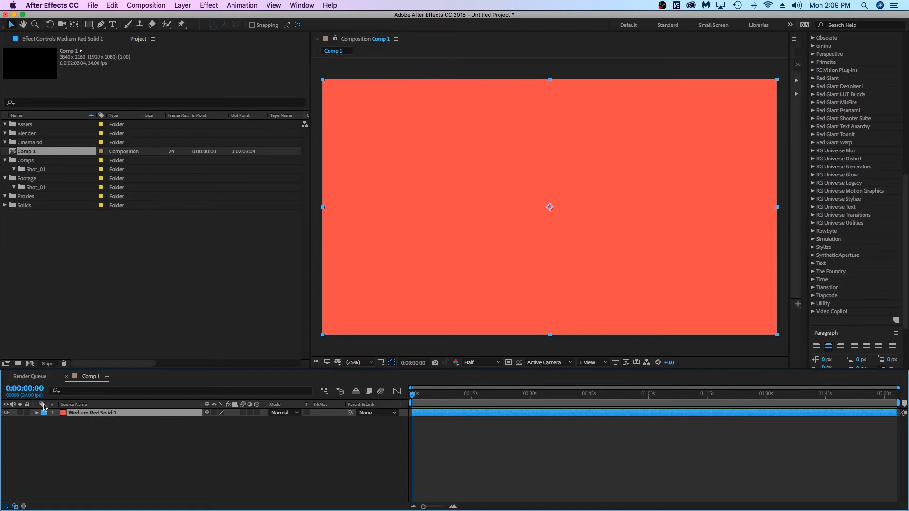
pyautogui.moveTo(47, 404); pyautogui.dragTo(149, 403)
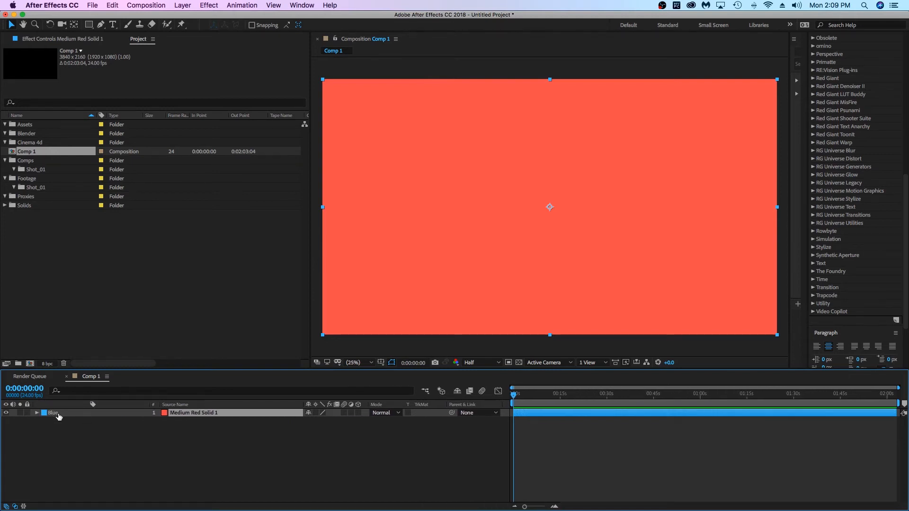
# Add a text layer reading TEXT and a null object above the red solid, and select all three layers.
pyautogui.press('super+alt+shift+t')
pyautogui.write('TEXT')
pyautogui.click(260, 442)
pyautogui.click(57, 413)
pyautogui.click(54, 420)
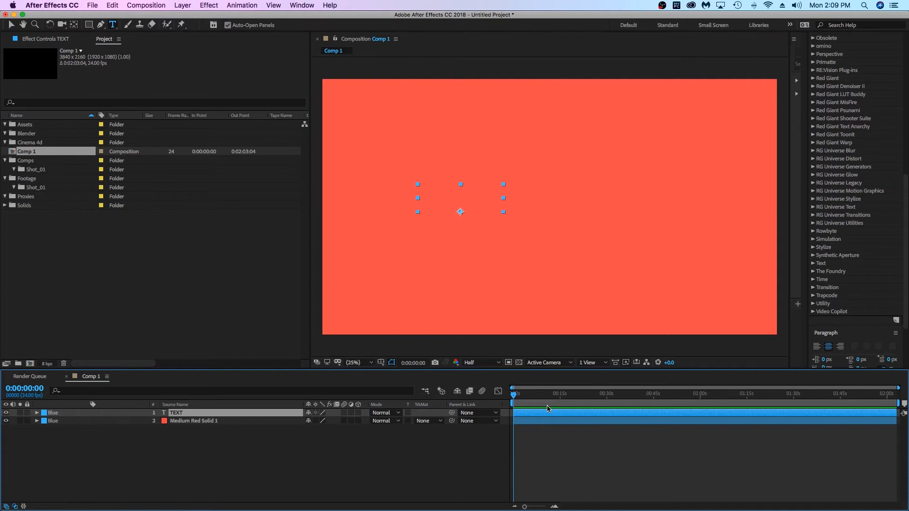
pyautogui.press('super+alt+shift+y')
pyautogui.moveTo(136, 450); pyautogui.dragTo(101, 414)
# Review the default label colors and the choices for null objects in the Labels preferences, leaving the settings as they are.
pyautogui.click(62, 4)
pyautogui.moveTo(95, 31)
pyautogui.click(153, 86)
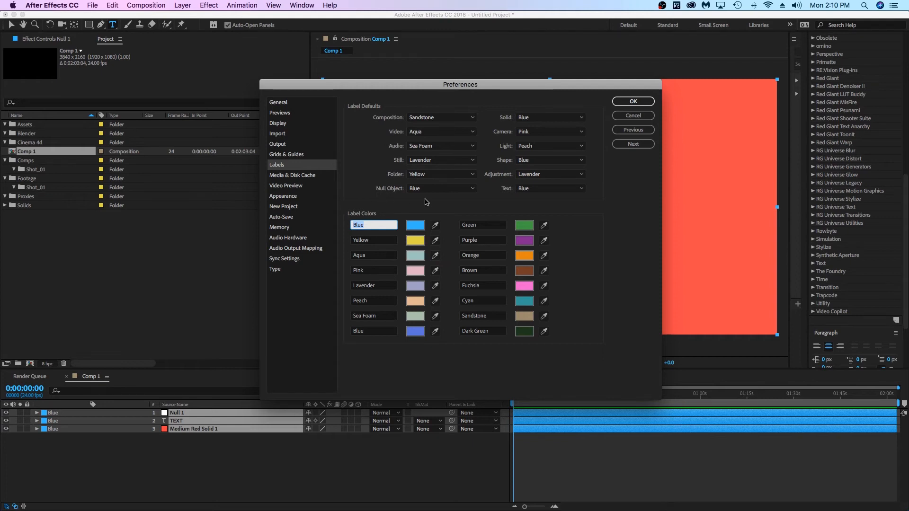
pyautogui.click(431, 188)
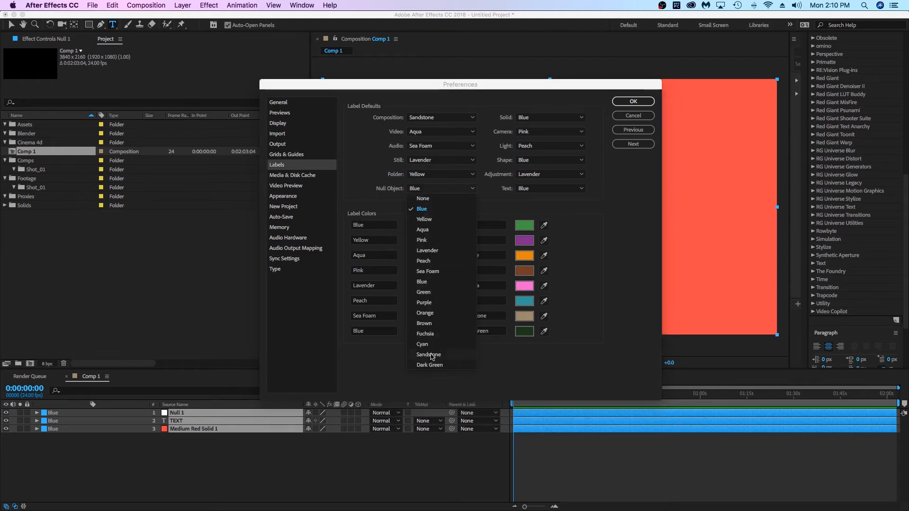
pyautogui.click(368, 176)
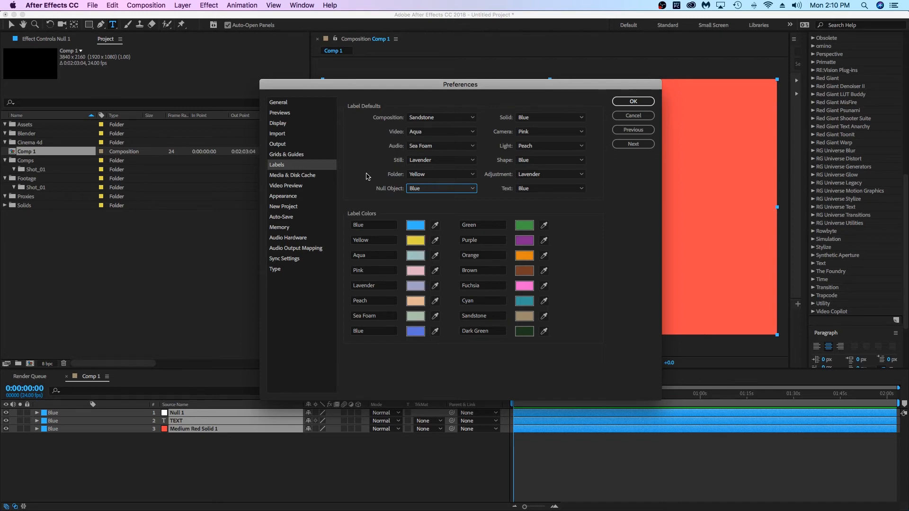
pyautogui.moveTo(265, 84); pyautogui.dragTo(173, 61)
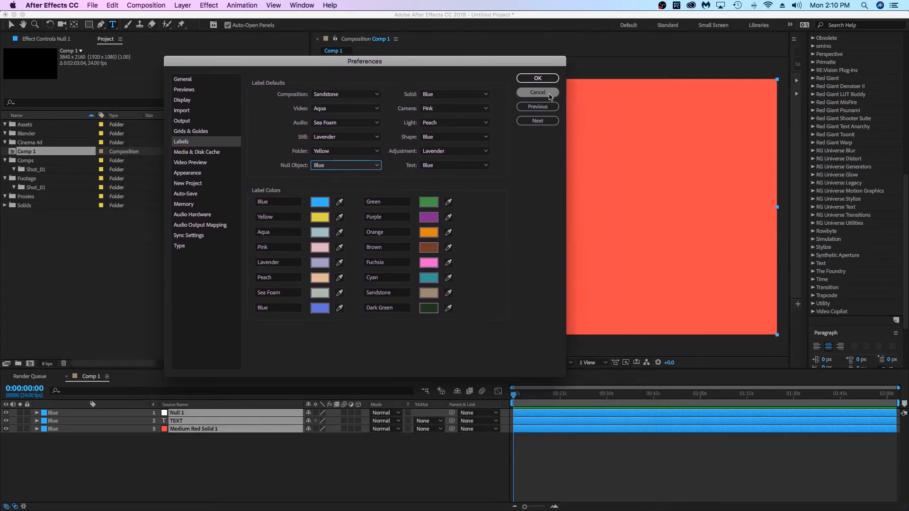
pyautogui.click(544, 93)
# Set the sequence footage rate in the Import preferences to 30 frames per second.
pyautogui.click(52, 5)
pyautogui.moveTo(62, 32)
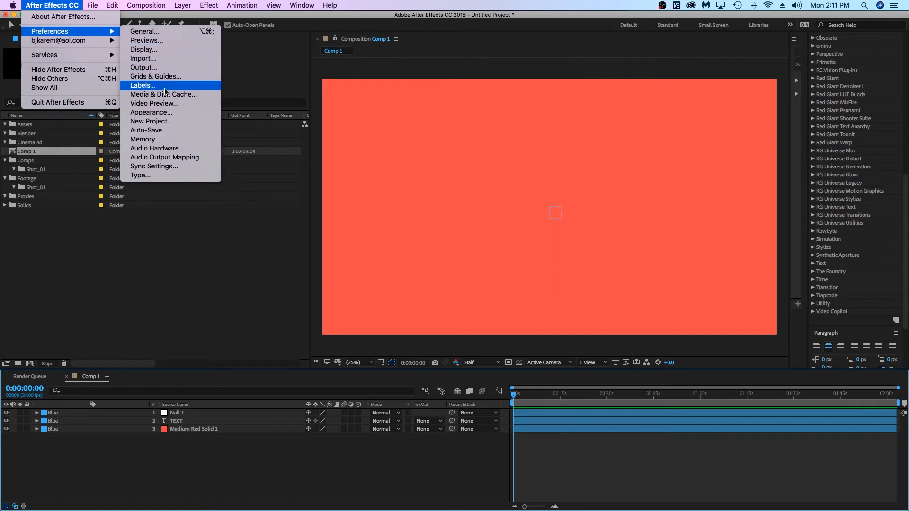
pyautogui.click(163, 60)
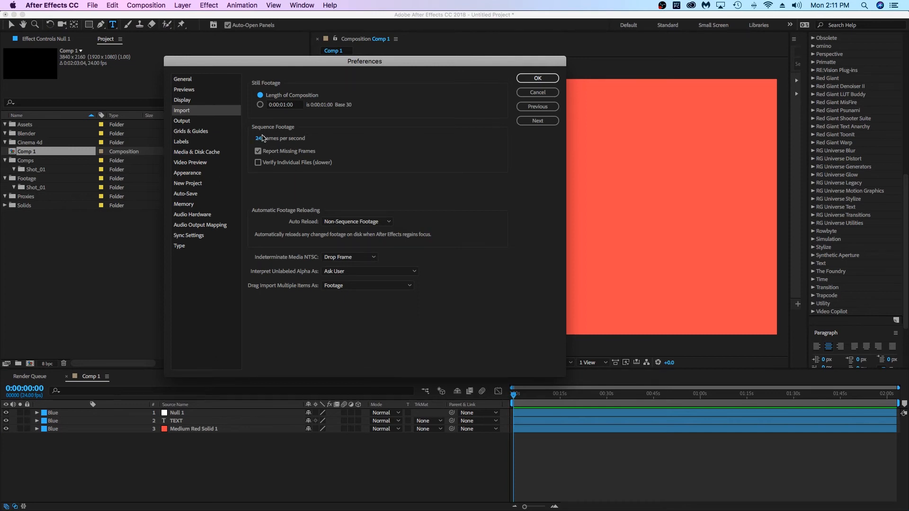
pyautogui.click(258, 139)
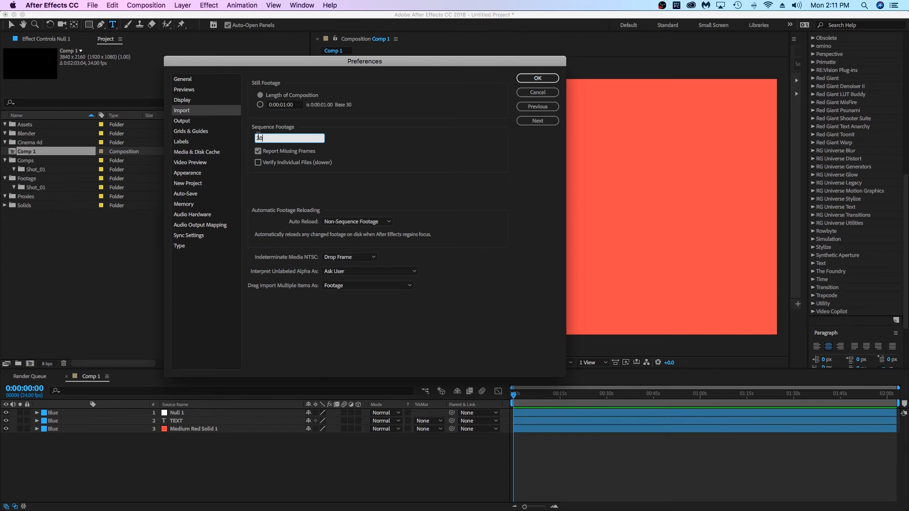
pyautogui.click(428, 156)
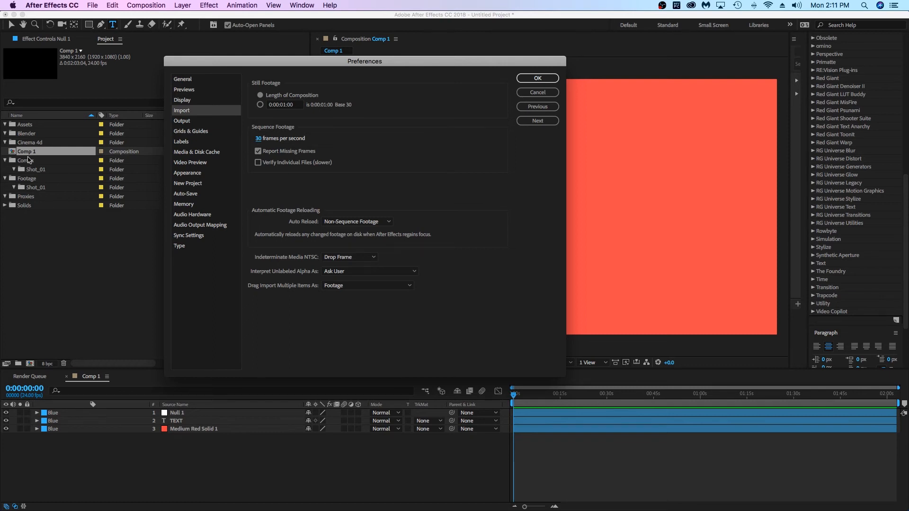
# Set the sequence footage import rate to 24 frames per second, and save the preferences.
pyautogui.click(259, 138)
pyautogui.write('24')
pyautogui.click(539, 78)
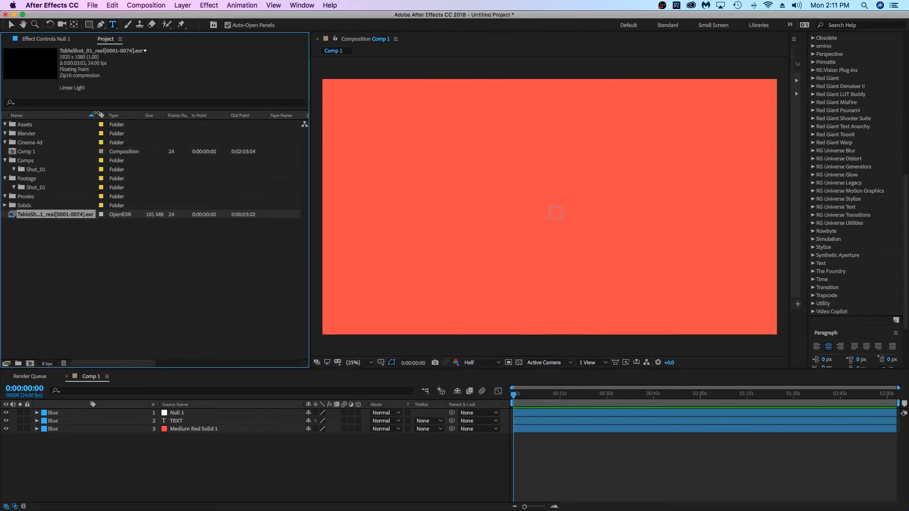
# Widen the project's Name column and check the frame rate in the footage interpretation settings of the TableShot_01_real EXR sequence.
pyautogui.moveTo(96, 114); pyautogui.dragTo(160, 115)
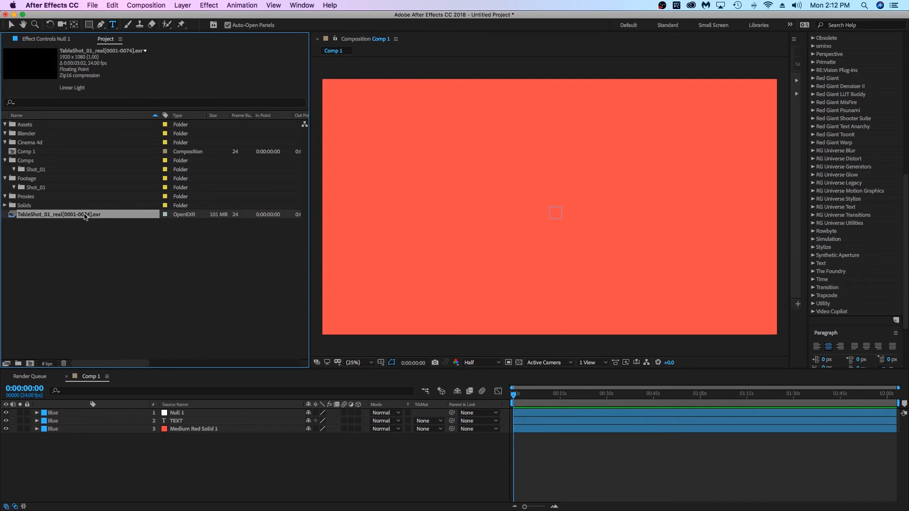
pyautogui.press('super+alt+g')
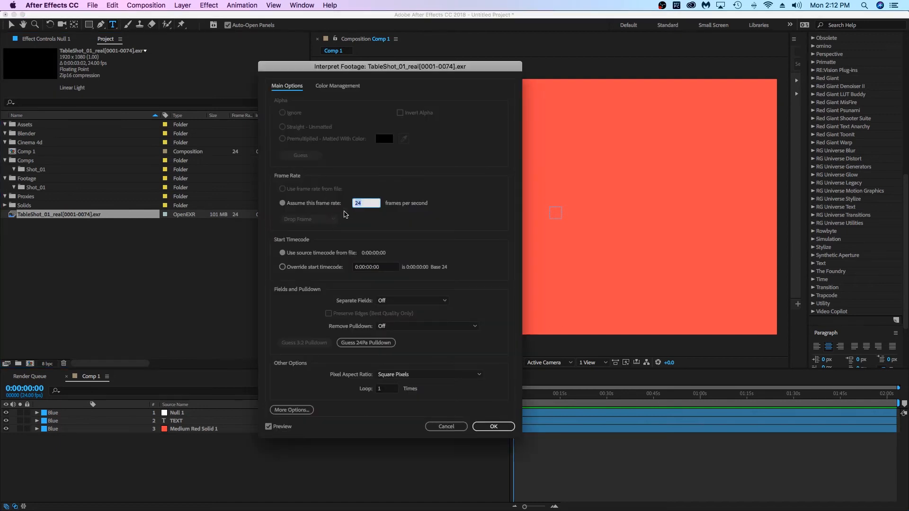
pyautogui.click(449, 426)
pyautogui.moveTo(62, 215); pyautogui.dragTo(105, 247)
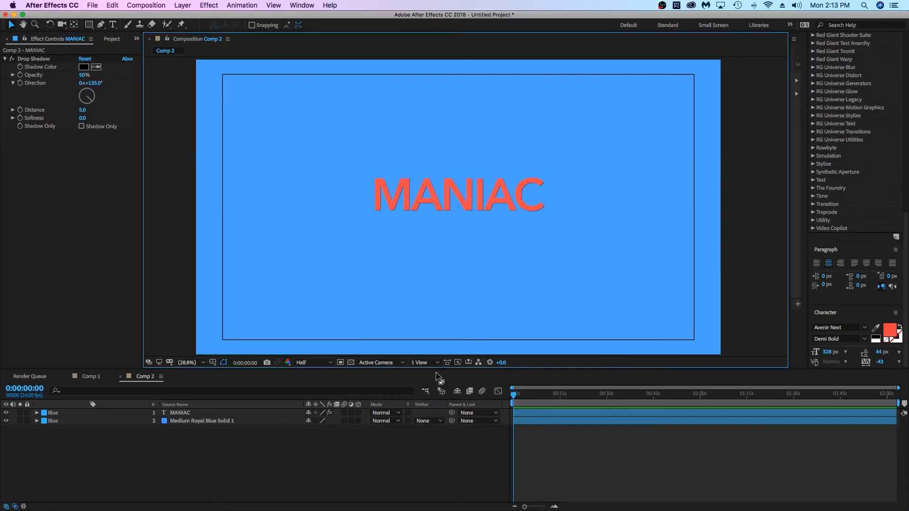
# Widen the effects library, search it for glow, and apply the Stylize Glow effect to the MANIAC text.
pyautogui.moveTo(807, 134); pyautogui.dragTo(729, 142)
pyautogui.scroll(10, 793, 132)
pyautogui.scroll(5, 793, 135)
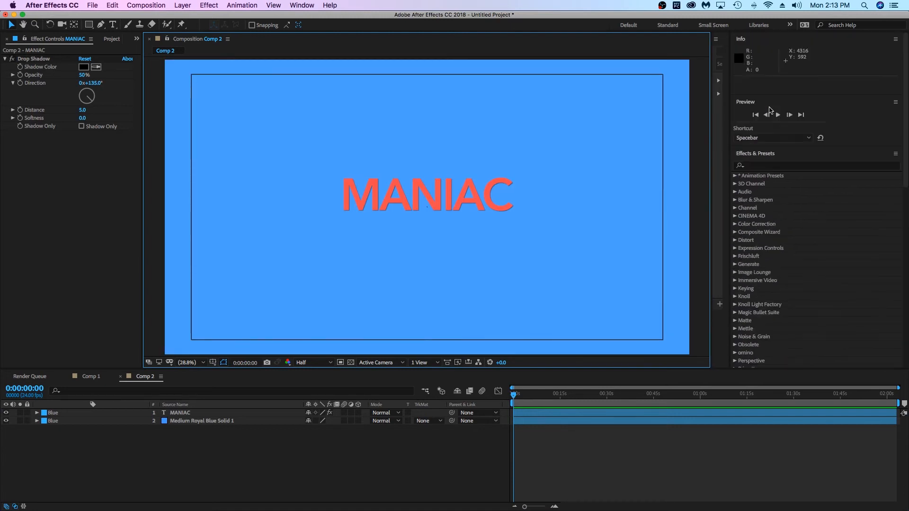
pyautogui.click(766, 166)
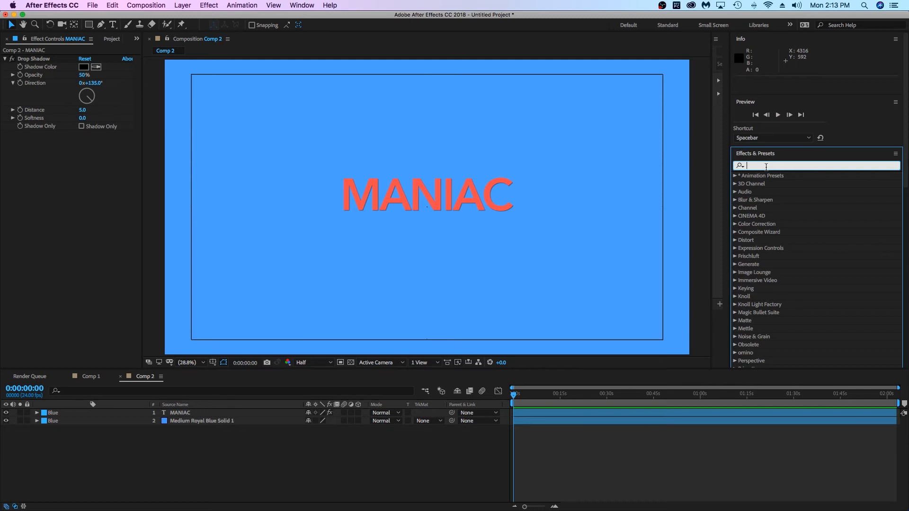
pyautogui.write('glow')
pyautogui.scroll(-10, 799, 280)
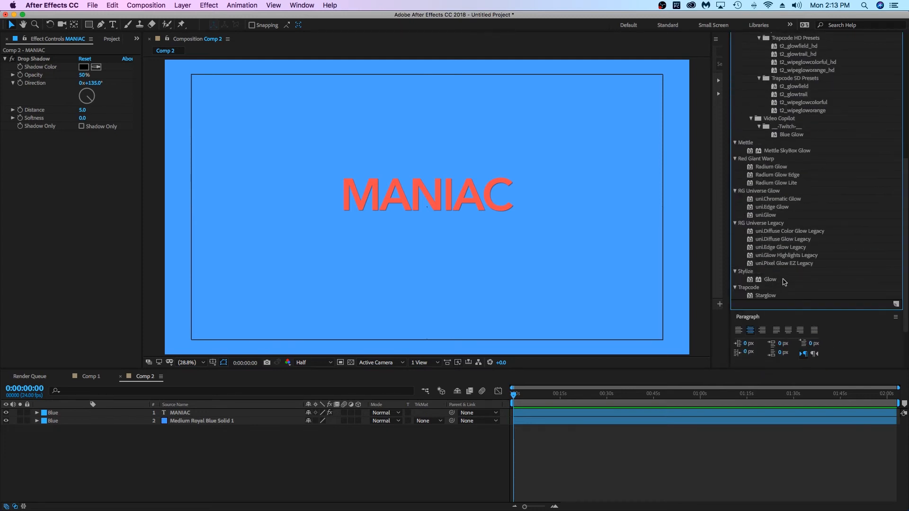
pyautogui.moveTo(770, 280); pyautogui.dragTo(434, 206)
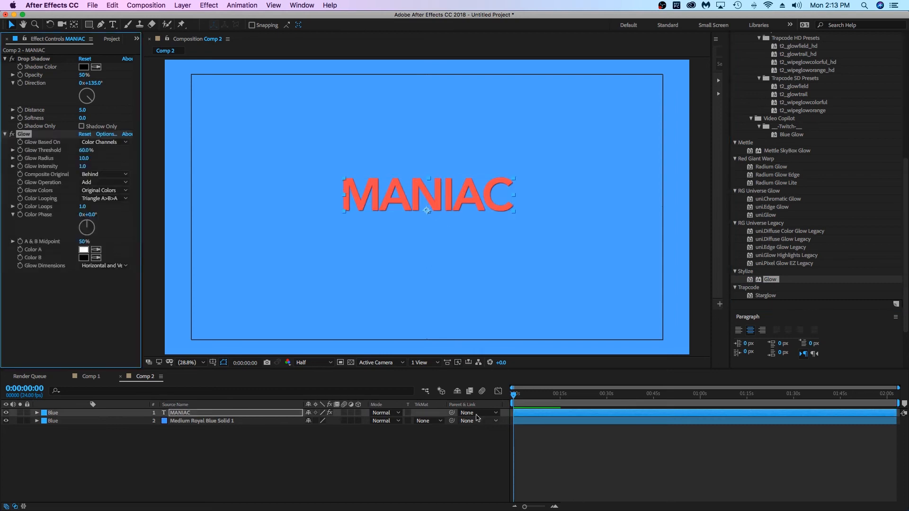
pyautogui.click(414, 456)
pyautogui.press('space')
pyautogui.moveTo(469, 150); pyautogui.dragTo(473, 141)
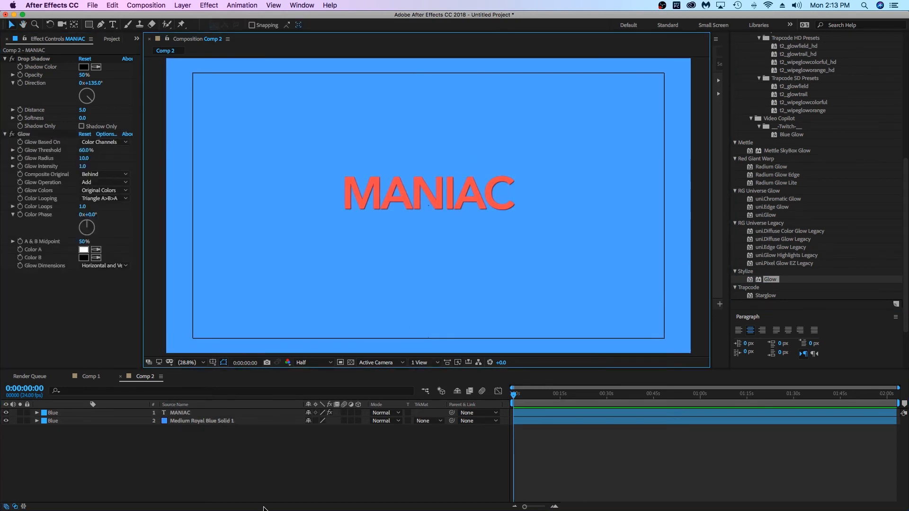
# Apply the Tint and Curves effects to the MANIAC text layer using the quick effect search.
pyautogui.click(228, 421)
pyautogui.click(227, 412)
pyautogui.hotkey('ctrl', 'space')
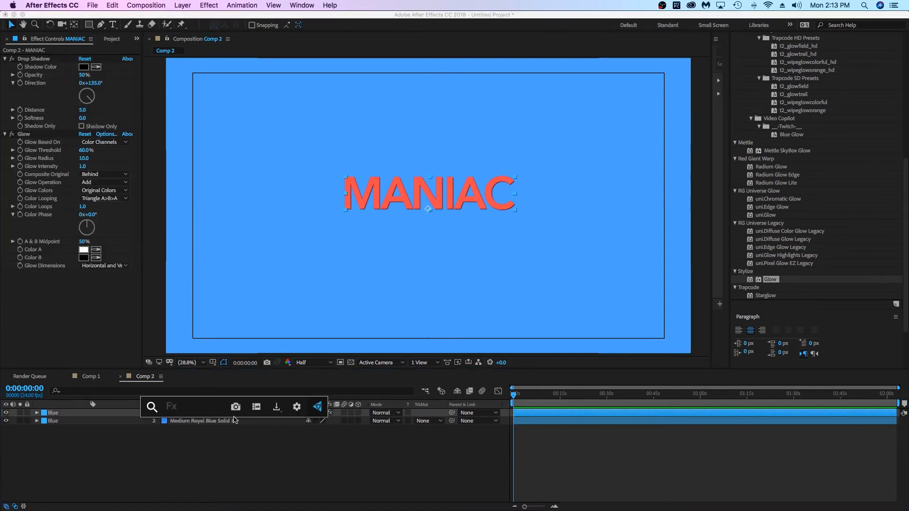
pyautogui.write('tint')
pyautogui.press('Return')
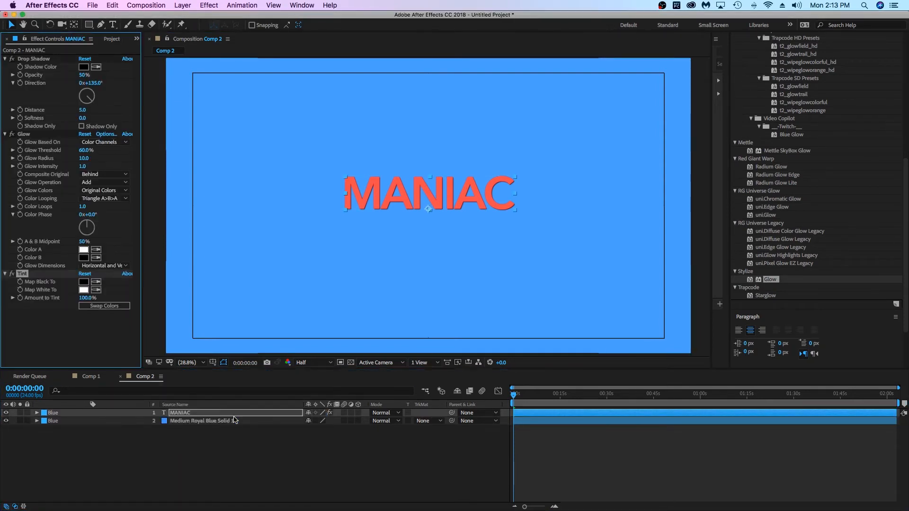
pyautogui.hotkey('ctrl', 'space')
pyautogui.write('curves')
pyautogui.press('Return')
# Add the Levels effect and a second Glow effect to the MANIAC layer using the quick effect search.
pyautogui.hotkey('ctrl', 'space')
pyautogui.write('lebel')
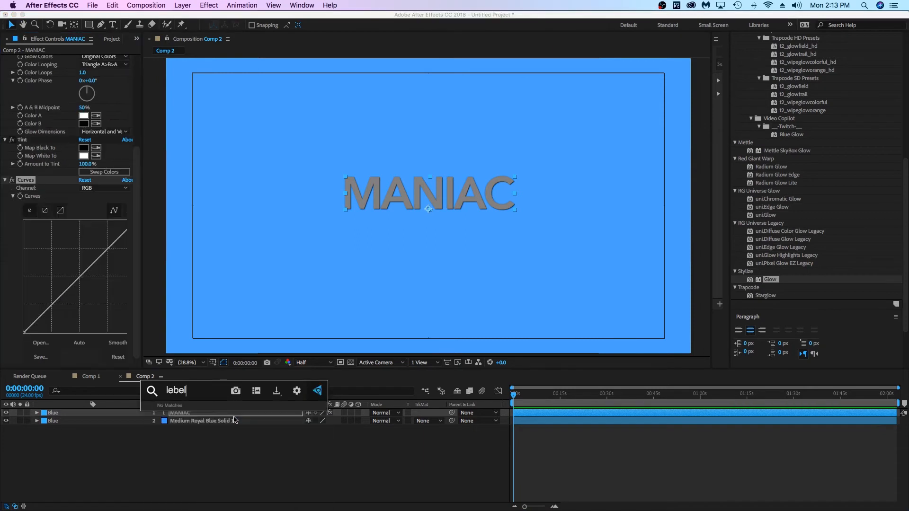
pyautogui.press('BackSpace')
pyautogui.press('BackSpace')
pyautogui.press('BackSpace')
pyautogui.write('ve')
pyautogui.press('Return')
pyautogui.hotkey('ctrl', 'space')
pyautogui.write('glow')
pyautogui.press('Return')
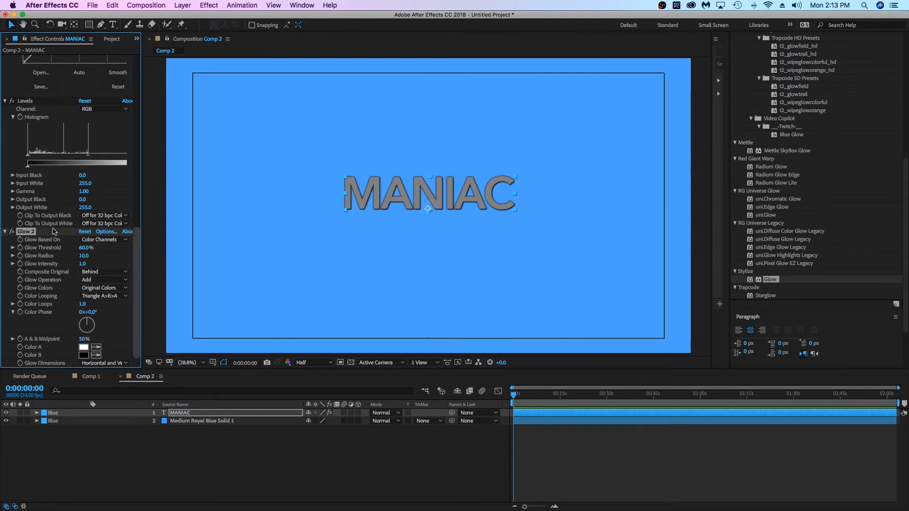
# Collapse all effects on the MANIAC layer, and slightly widen the effect settings area.
pyautogui.scroll(10, 131, 264)
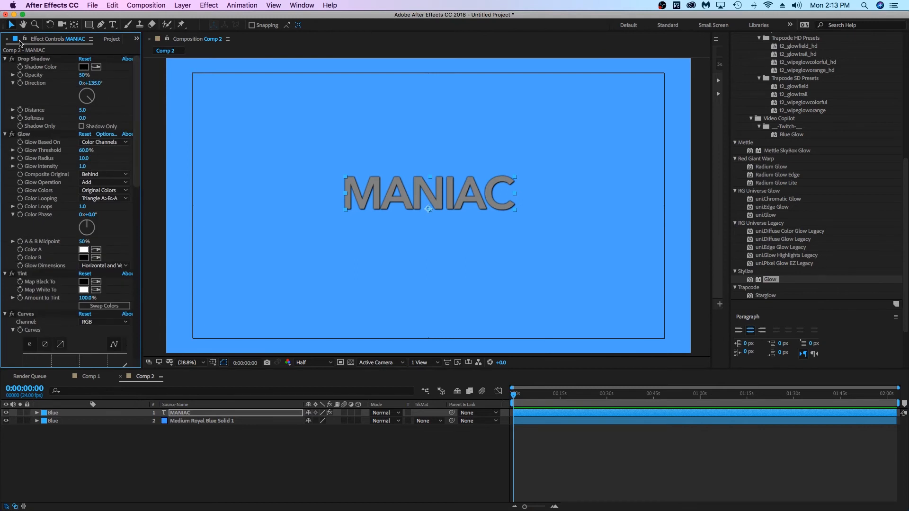
pyautogui.click(30, 60)
pyautogui.press('super+a')
pyautogui.click(5, 59)
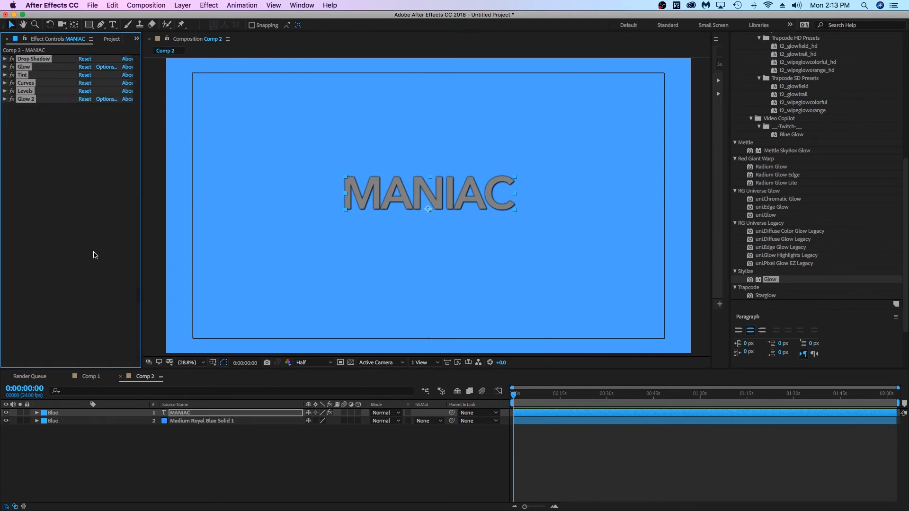
pyautogui.click(92, 246)
pyautogui.moveTo(140, 137); pyautogui.dragTo(151, 137)
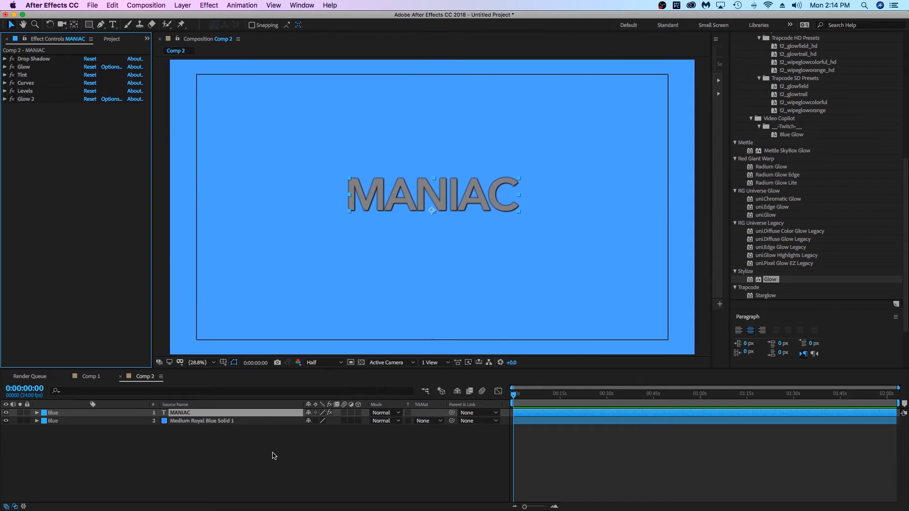
# Add a comp-size medium royal blue solid with the default settings, and apply the Saber effect to it.
pyautogui.click(274, 456)
pyautogui.press('super+y')
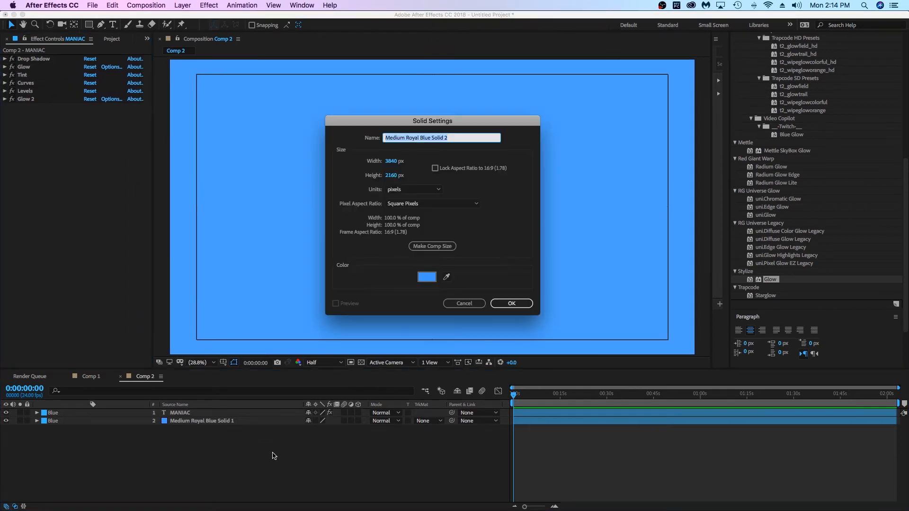
pyautogui.press('Return')
pyautogui.hotkey('ctrl', 'space')
pyautogui.write('saber')
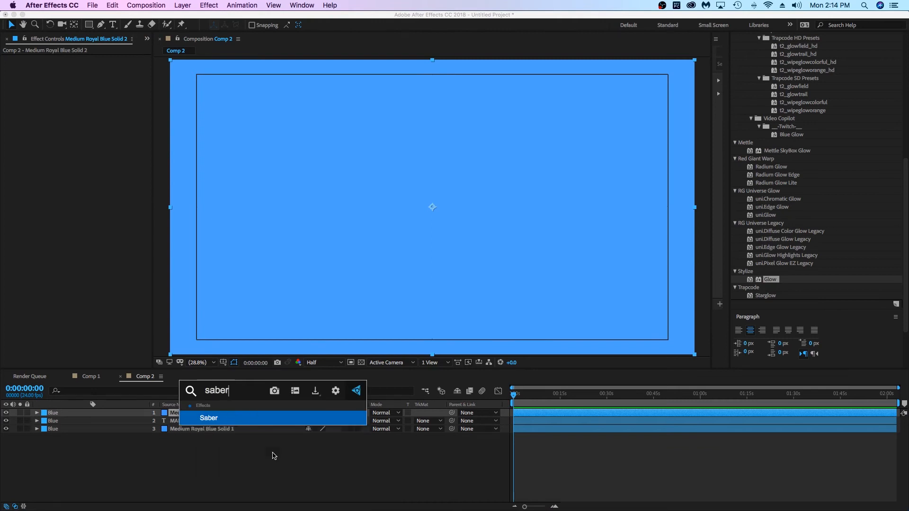
pyautogui.press('Return')
pyautogui.click(355, 454)
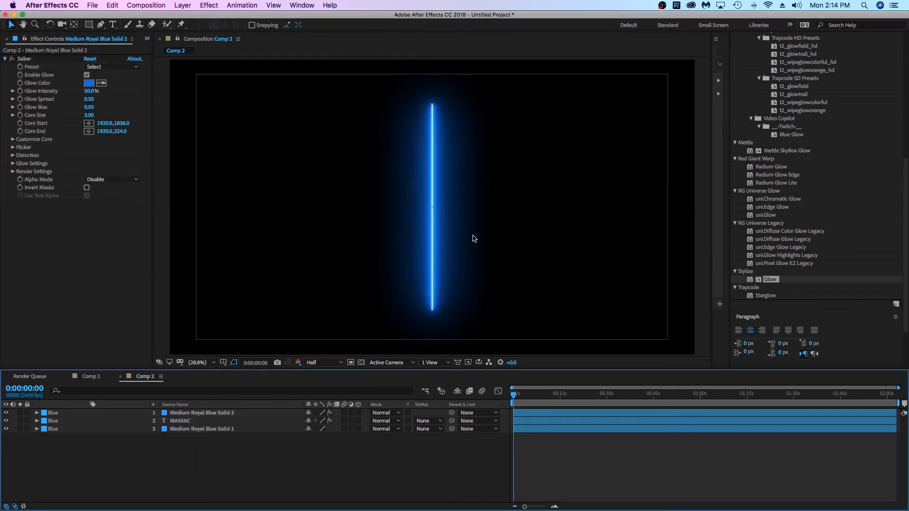
pyautogui.moveTo(441, 182); pyautogui.dragTo(436, 182)
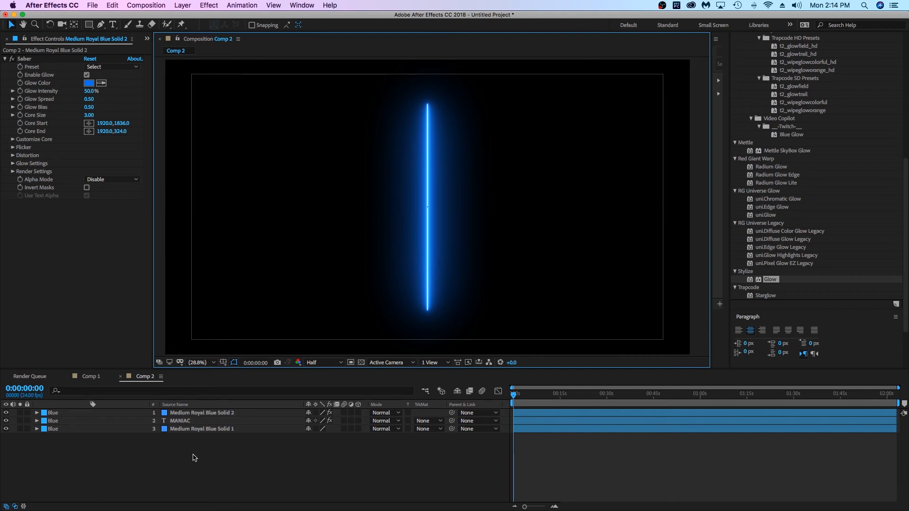
# Add a text layer reading GLOW beside the saber beam, and return to the Selection tool.
pyautogui.press('super+t')
pyautogui.click(289, 235)
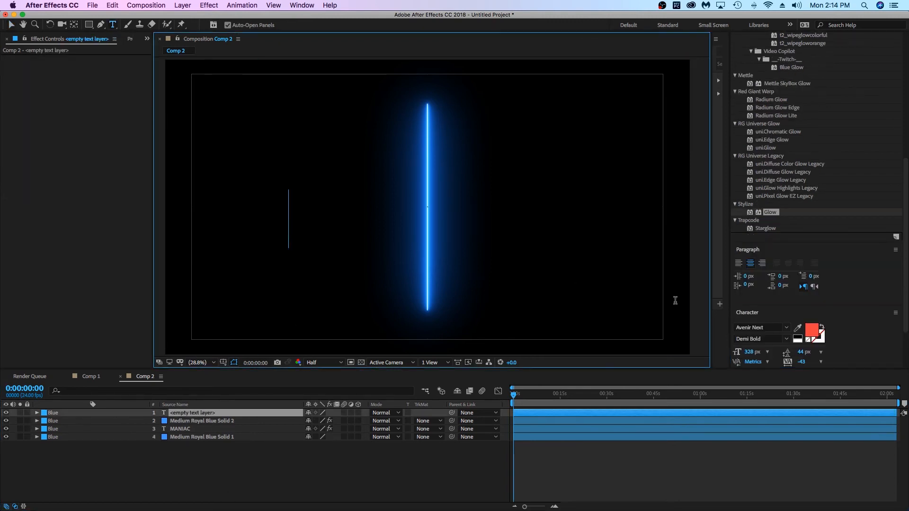
pyautogui.write('GLOW')
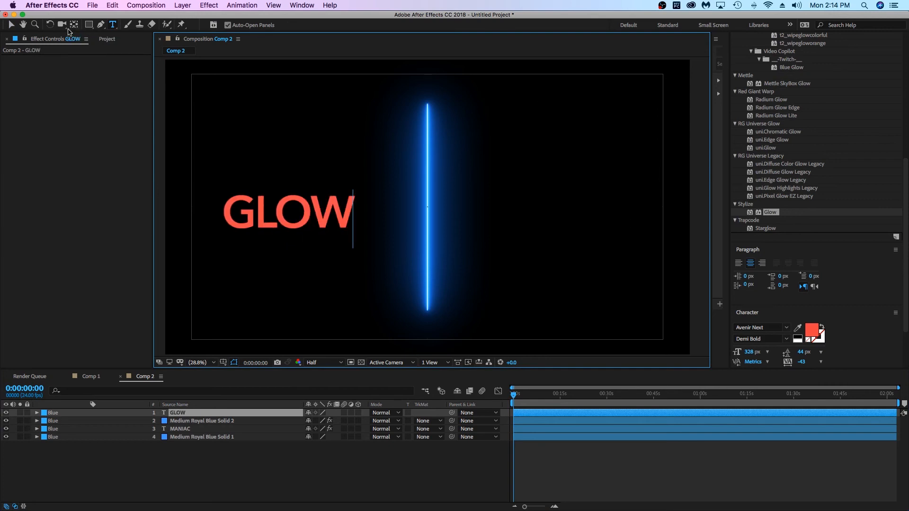
pyautogui.click(10, 26)
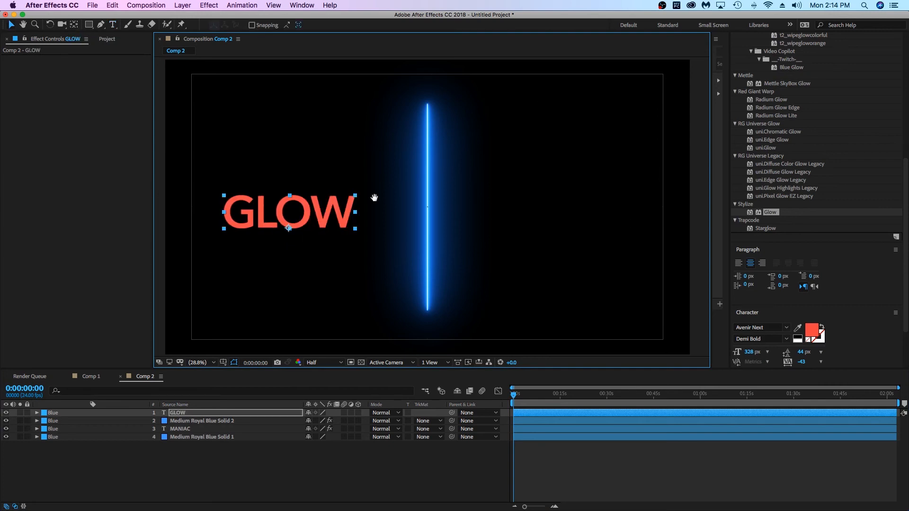
# Set the Saber effect's core type to Text Layer on the new solid, with the GLOW layer as its text source.
pyautogui.click(208, 421)
pyautogui.click(13, 139)
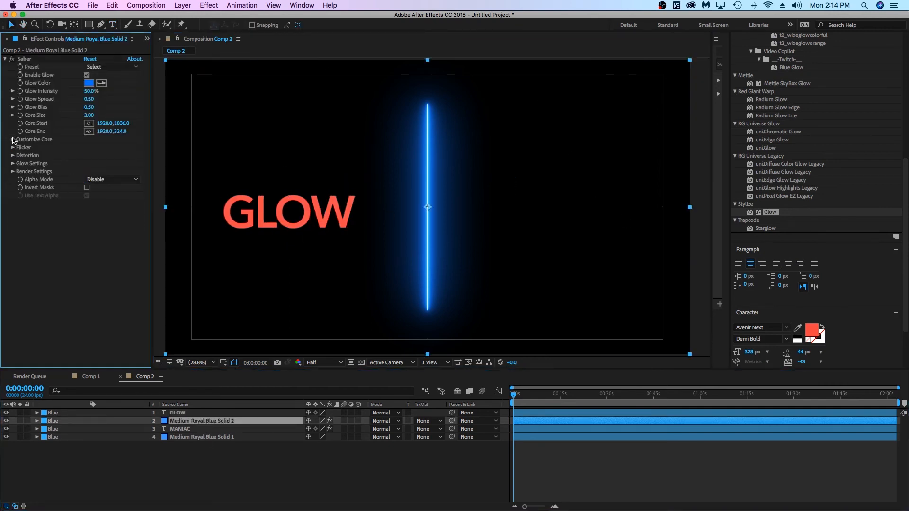
pyautogui.click(112, 147)
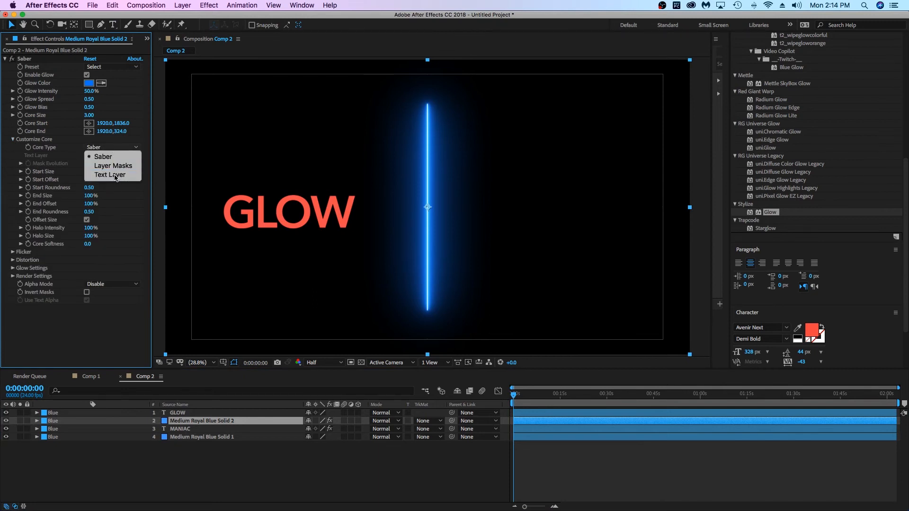
pyautogui.click(112, 177)
pyautogui.click(97, 156)
pyautogui.click(95, 164)
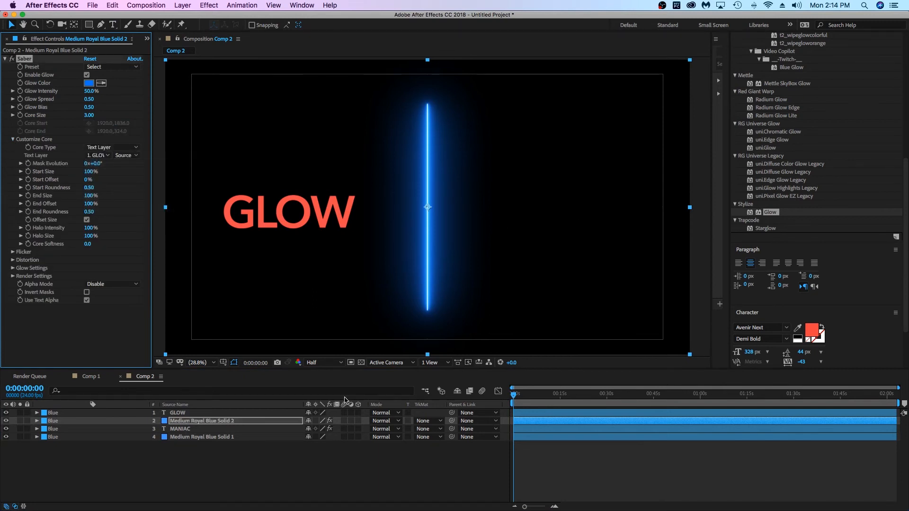
# Set the Saber effect's Glow Intensity to 7% on the solid tracing the GLOW text.
pyautogui.click(91, 91)
pyautogui.write('6')
pyautogui.press('Return')
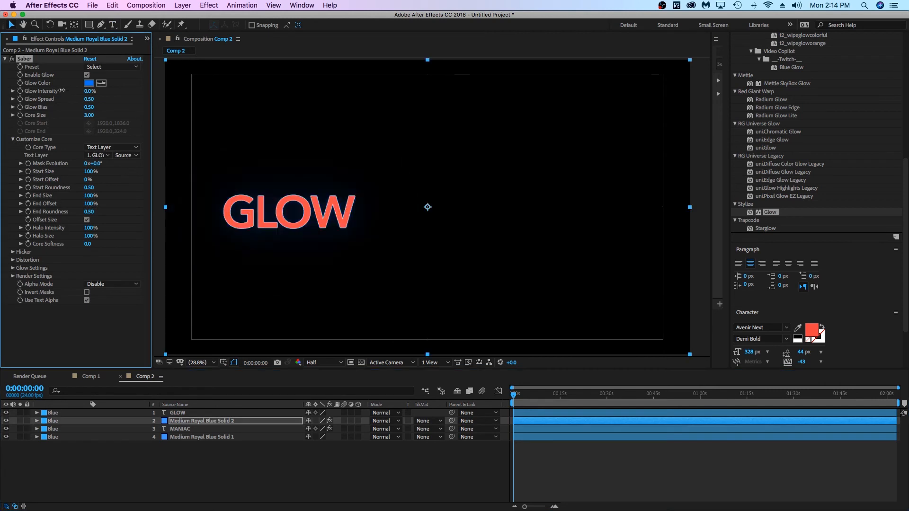
pyautogui.moveTo(63, 89); pyautogui.dragTo(64, 89)
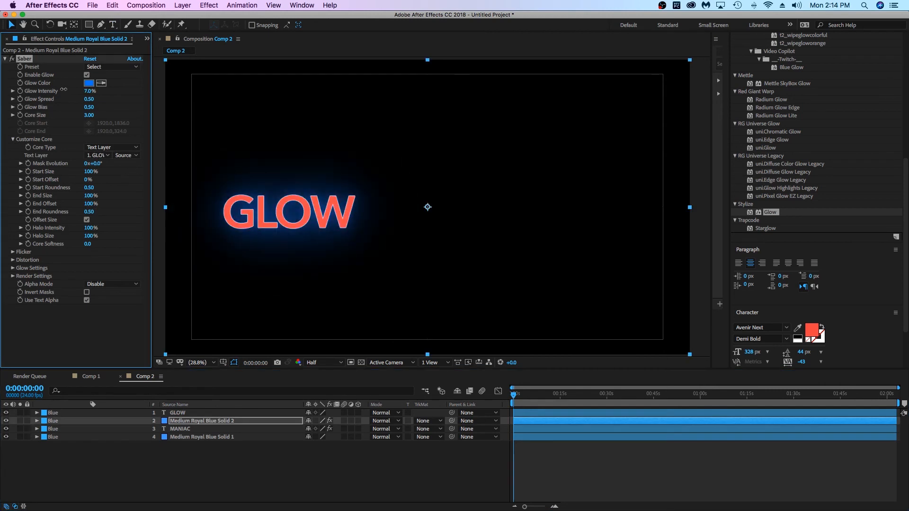
# Hide the GLOW text layer and deselect all layers, leaving only the saber outline in view.
pyautogui.click(6, 413)
pyautogui.click(367, 488)
pyautogui.moveTo(349, 183); pyautogui.dragTo(350, 179)
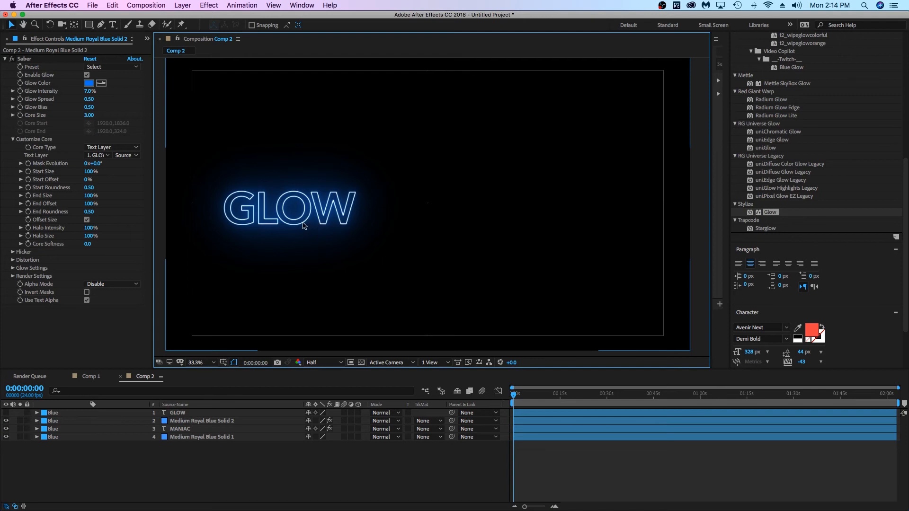
pyautogui.scroll(1, 381, 239)
# Switch the Saber effect's preset to Electric, and browse the preset list for another look.
pyautogui.click(114, 66)
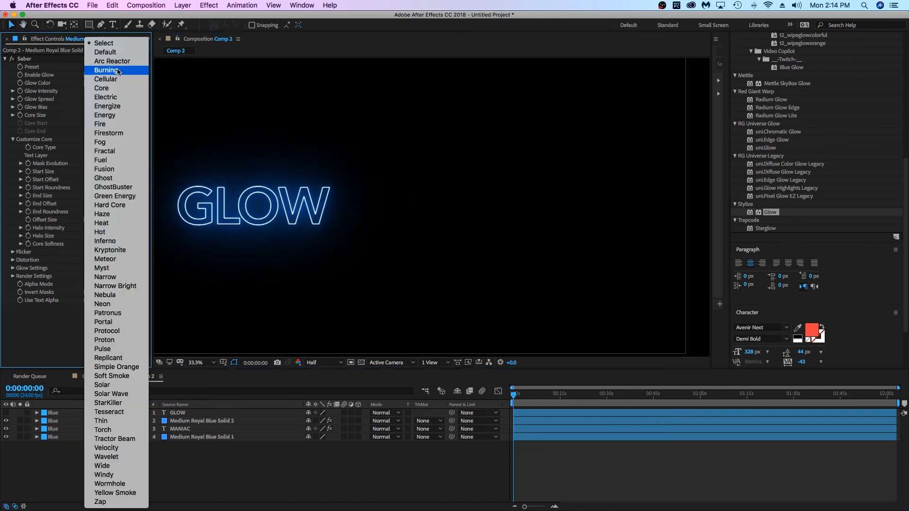
pyautogui.click(112, 102)
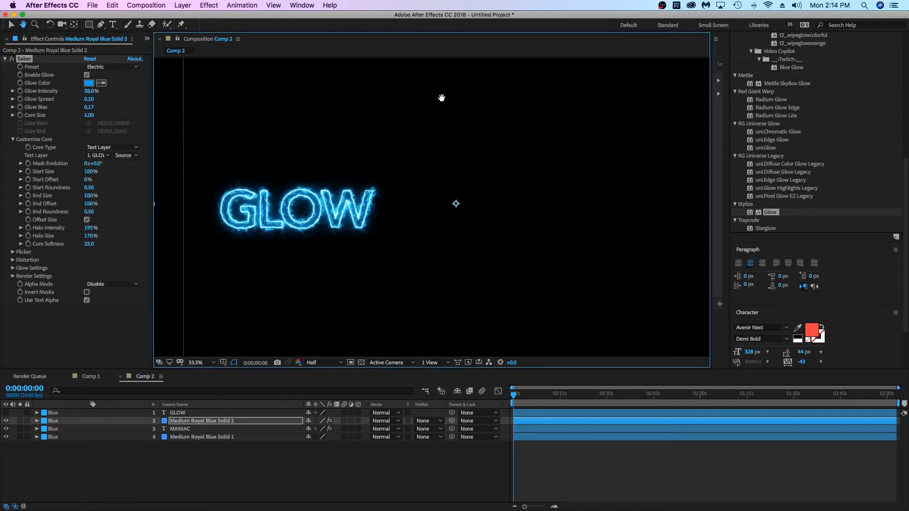
pyautogui.click(116, 68)
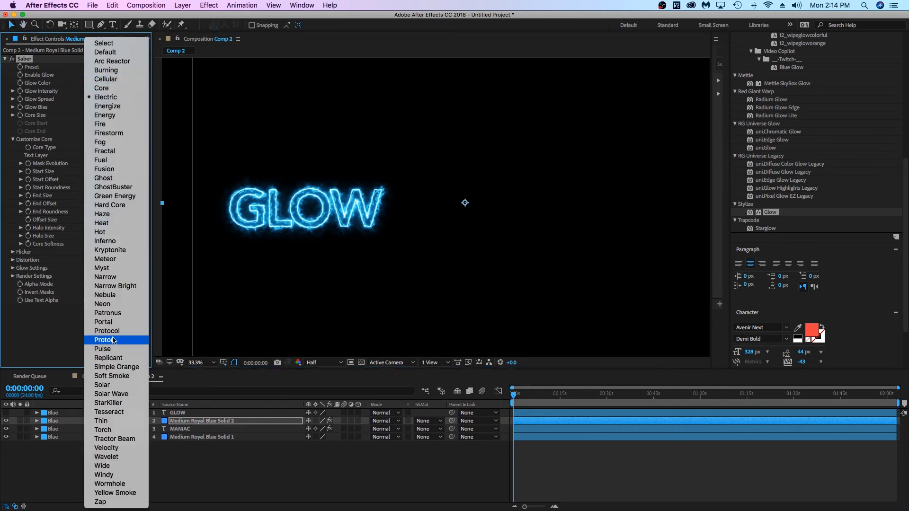
pyautogui.press('Return')
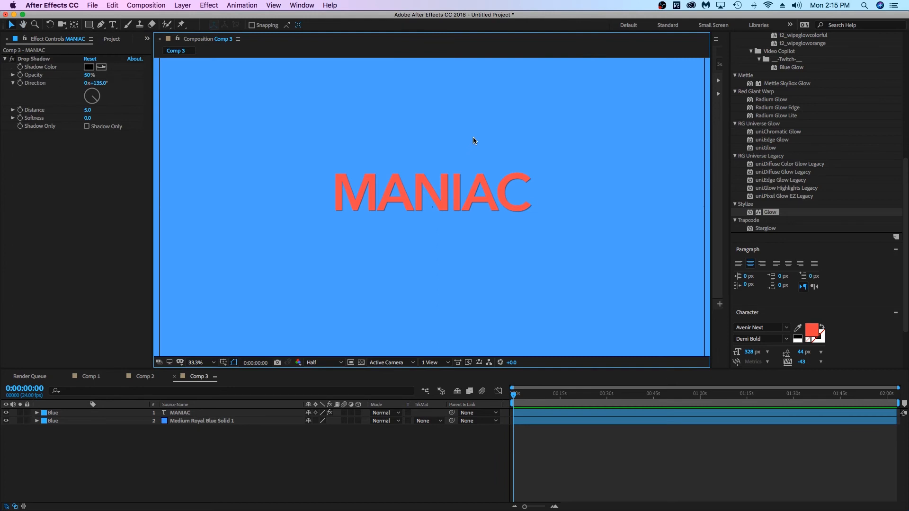
# Select the MANIAC text layer in Comp 3 and open Animation Composer.
pyautogui.click(189, 412)
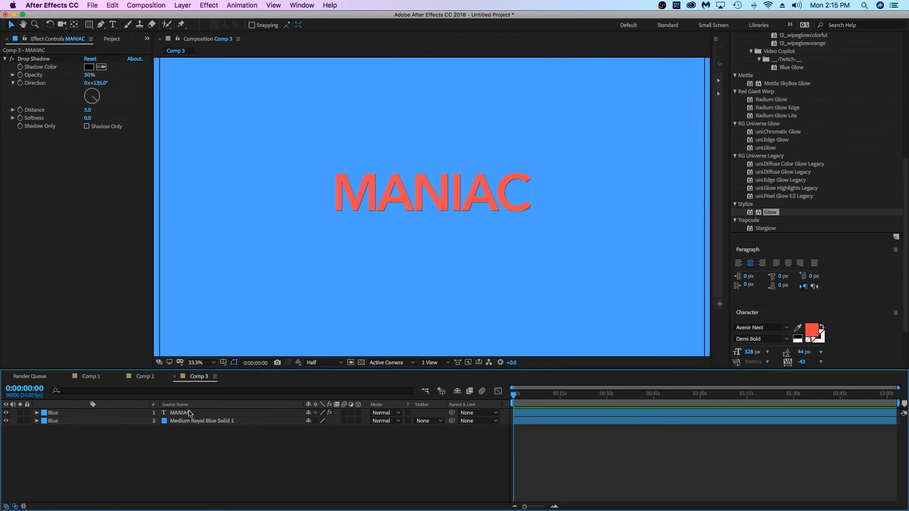
pyautogui.click(189, 414)
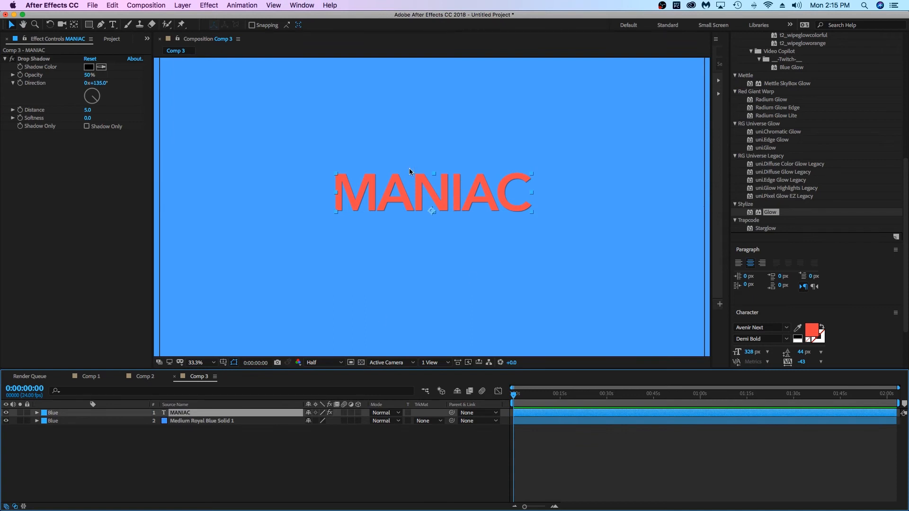
pyautogui.click(240, 7)
pyautogui.moveTo(302, 5)
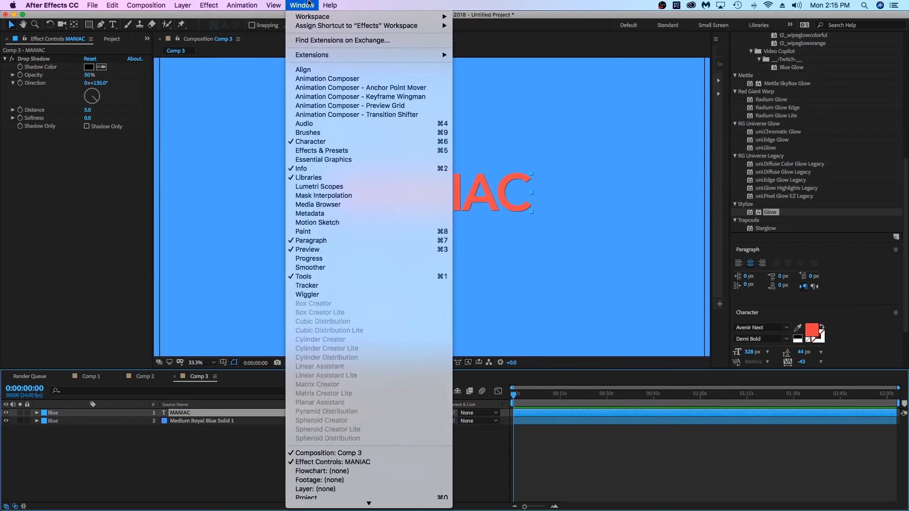
pyautogui.click(318, 80)
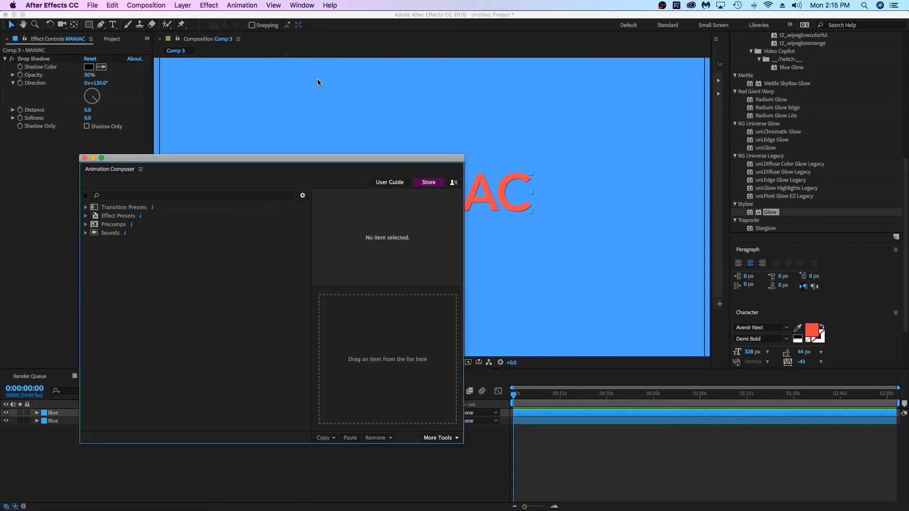
# Preview the Decode Continuously Characters 3 preset among the text effect presets for animating characters.
pyautogui.click(86, 215)
pyautogui.click(96, 232)
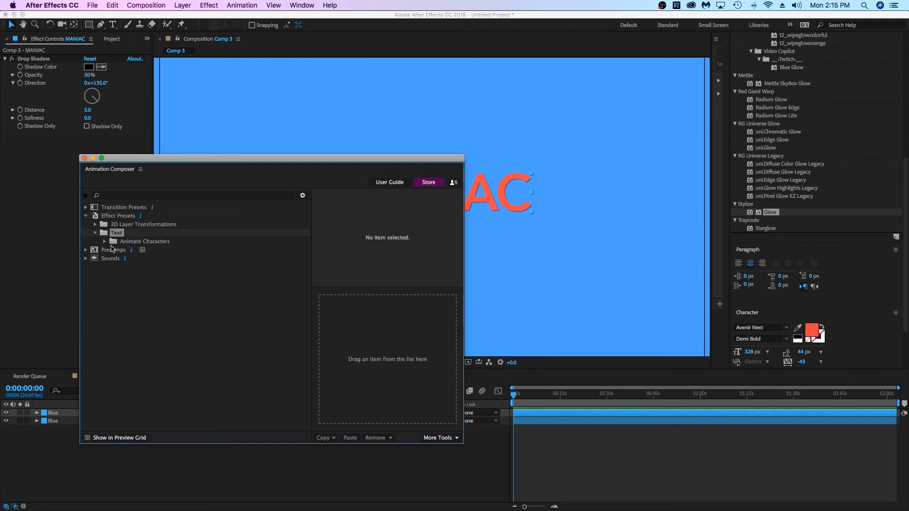
pyautogui.click(112, 241)
pyautogui.click(104, 241)
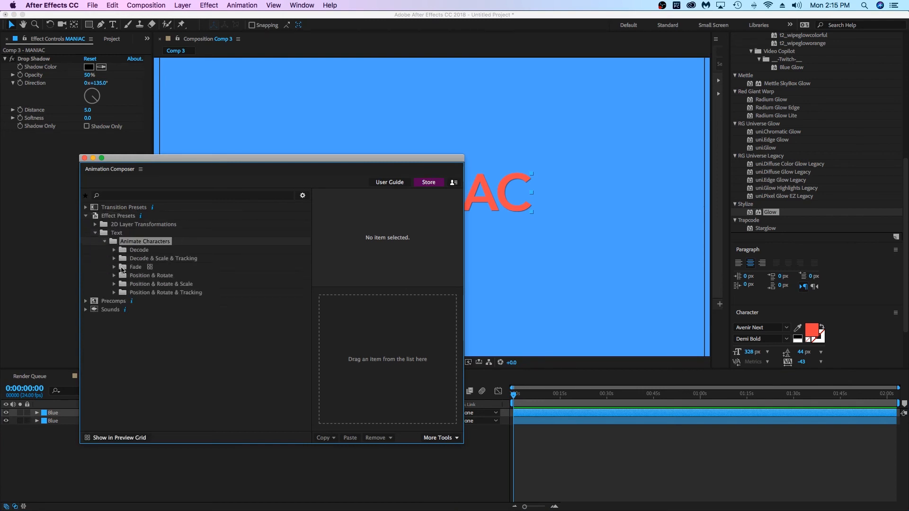
pyautogui.click(118, 250)
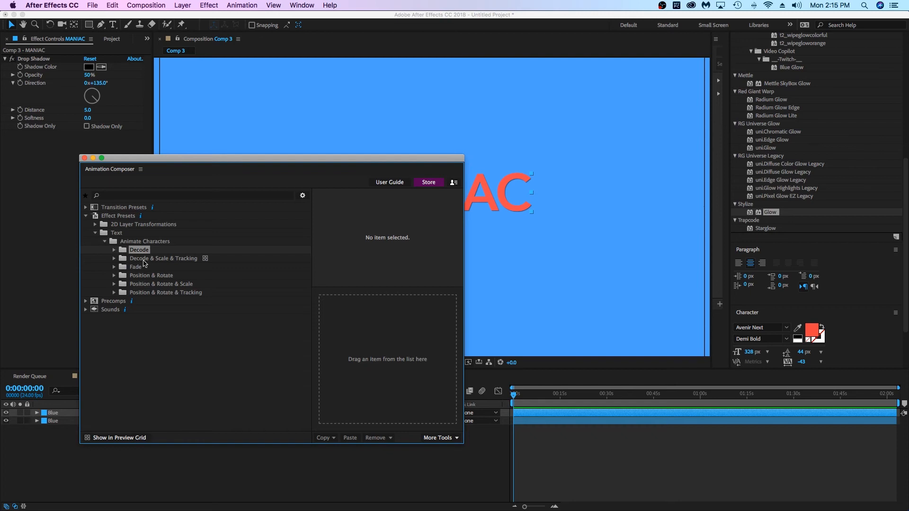
pyautogui.click(114, 250)
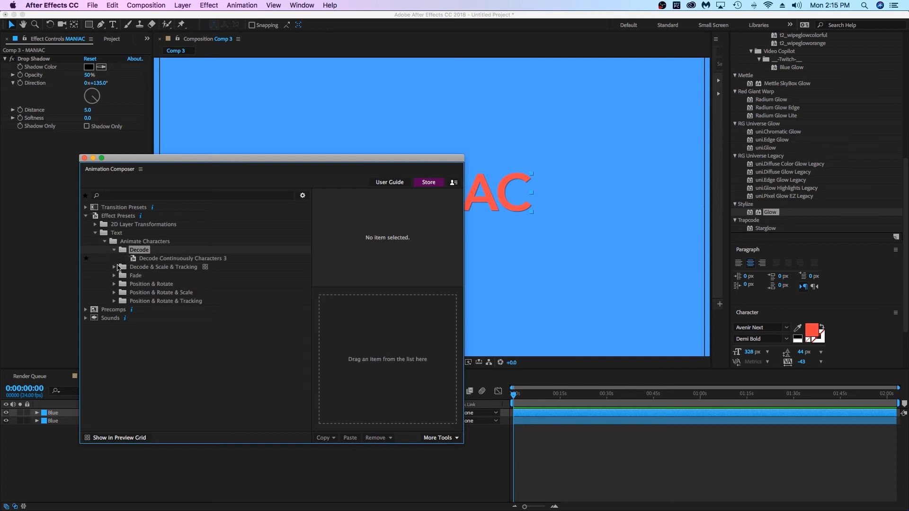
pyautogui.click(158, 259)
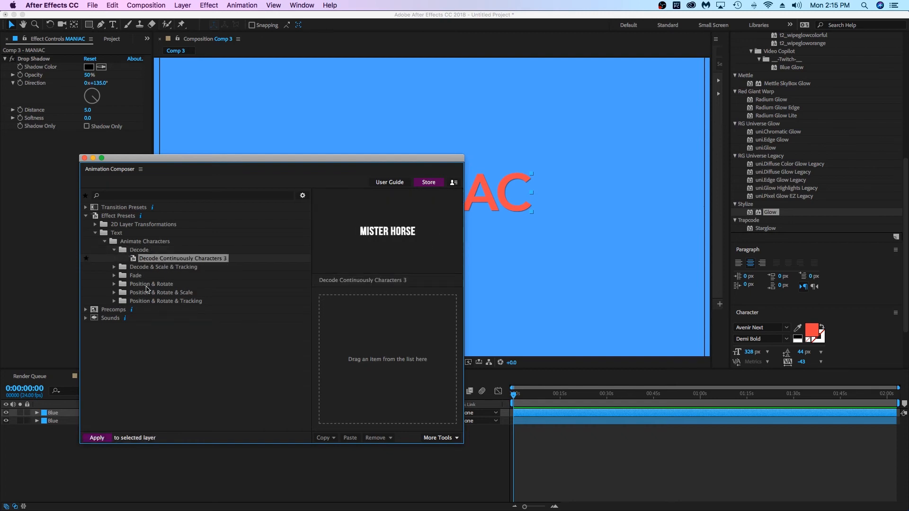
# Apply the Wiggly Position & Rotate Characters Square Customizable 2 preset to the MANIAC layer.
pyautogui.click(114, 284)
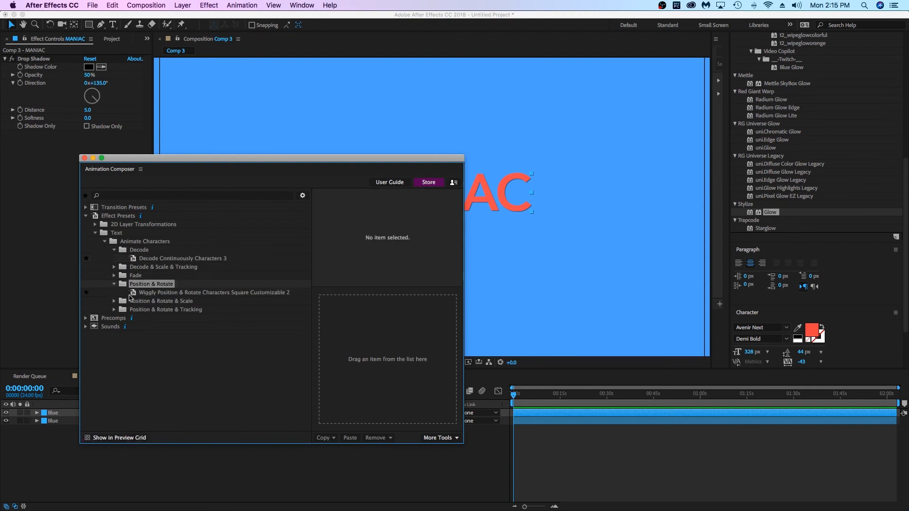
pyautogui.click(174, 293)
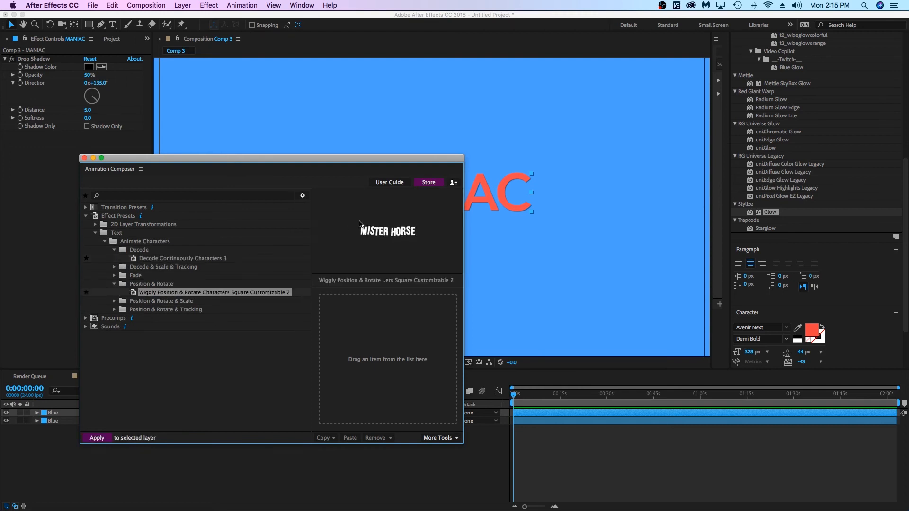
pyautogui.moveTo(190, 292); pyautogui.dragTo(412, 330)
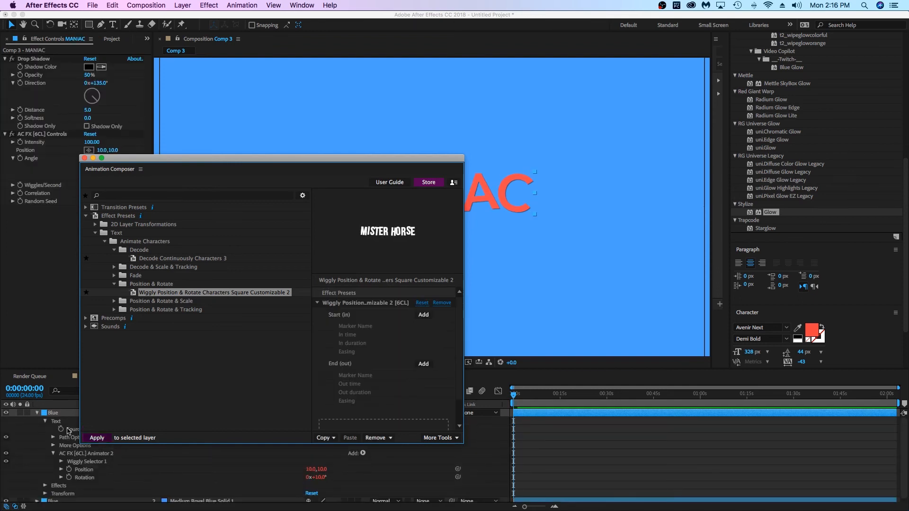
# Collapse the MANIAC layer's properties, and enable motion blur for that layer and the composition.
pyautogui.click(56, 444)
pyautogui.scroll(2, 55, 446)
pyautogui.click(37, 412)
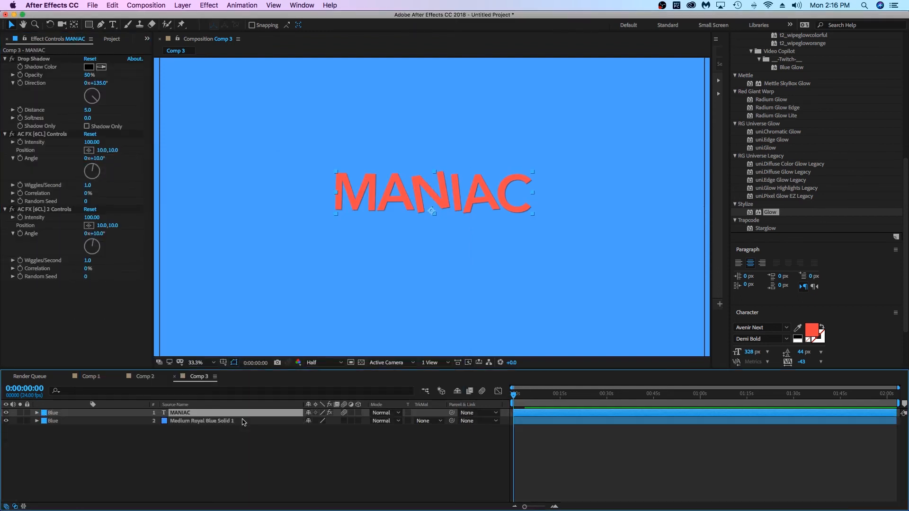
pyautogui.click(482, 392)
pyautogui.click(450, 449)
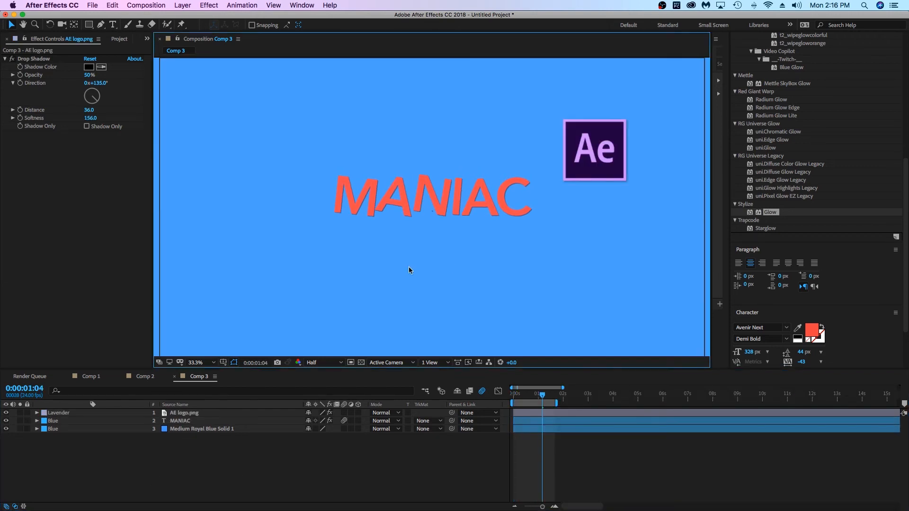
# Apply Animation Composer's Gaussian Blur & Fade Eased 1 transition preset to the AE logo.png layer, animating both in and out.
pyautogui.click(196, 414)
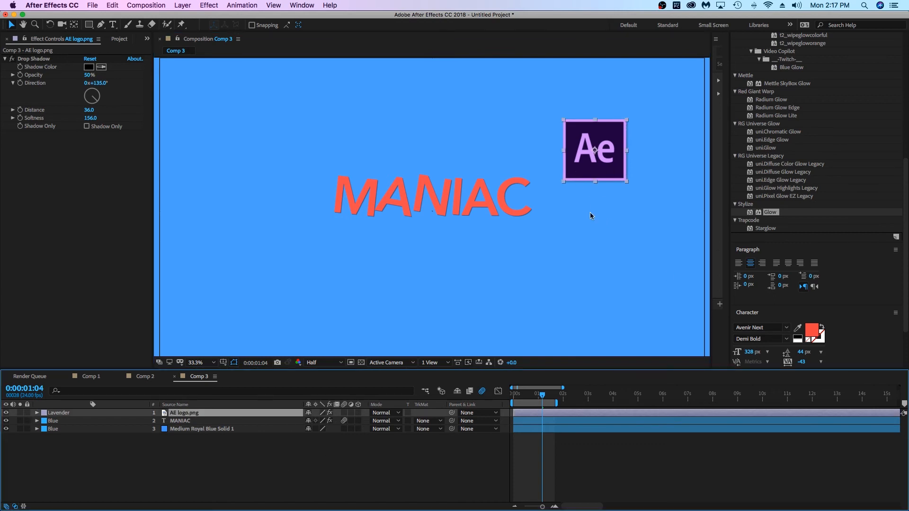
pyautogui.click(304, 6)
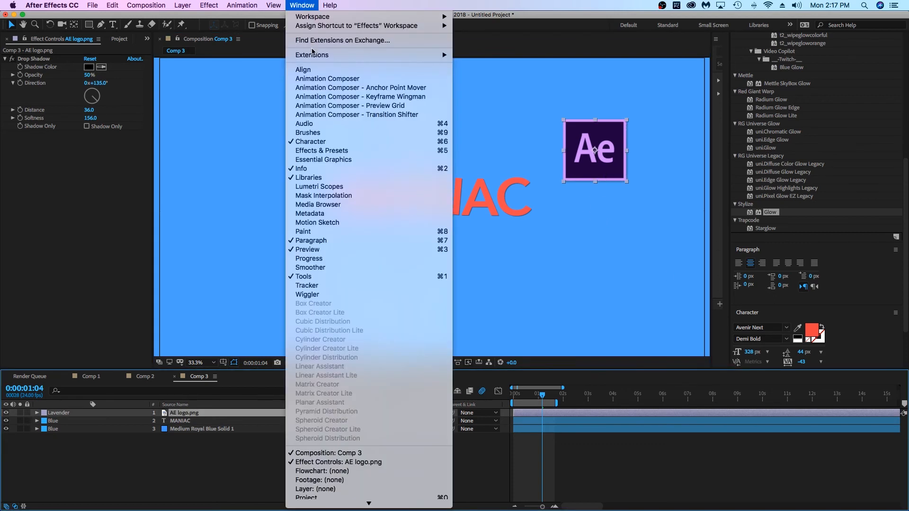
pyautogui.click(305, 79)
pyautogui.click(86, 208)
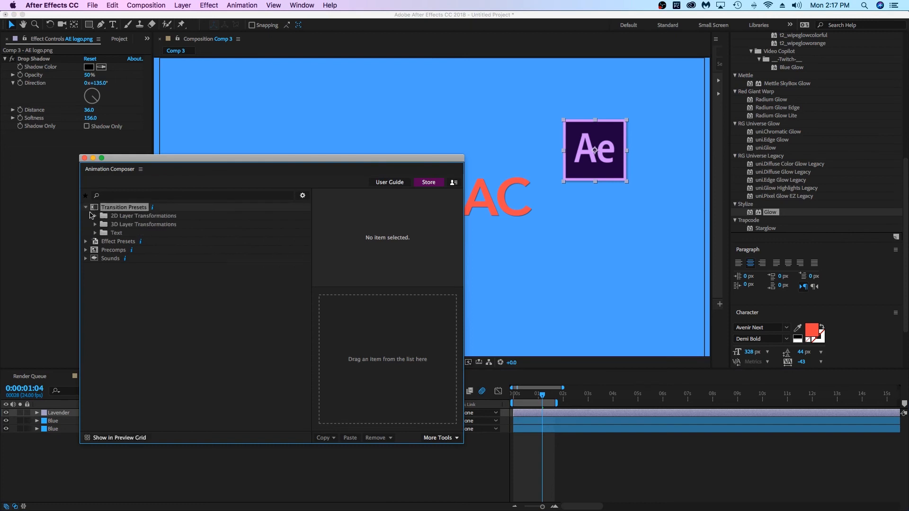
pyautogui.click(95, 216)
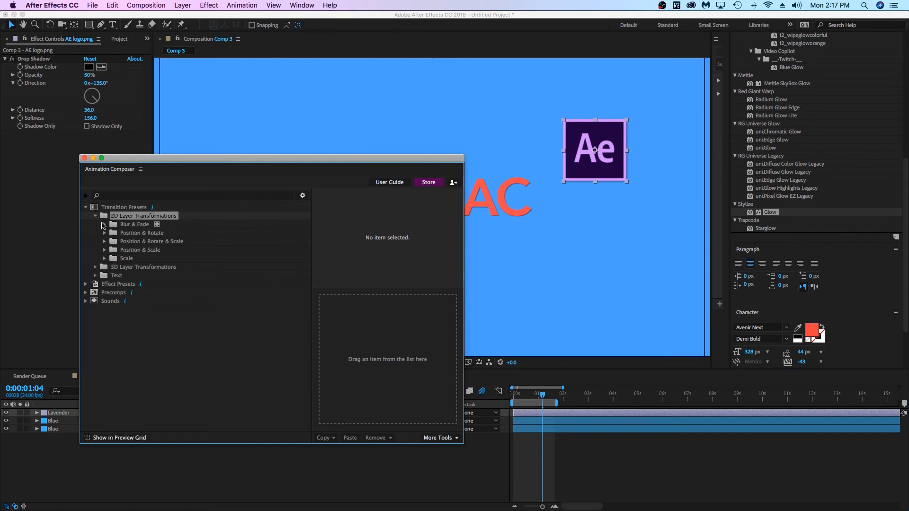
pyautogui.click(105, 225)
pyautogui.click(105, 225)
pyautogui.click(171, 232)
pyautogui.moveTo(171, 233)
pyautogui.mouseDown()
pyautogui.moveTo(358, 363)
pyautogui.moveTo(357, 312)
pyautogui.moveTo(357, 331)
pyautogui.mouseUp()
pyautogui.click(93, 438)
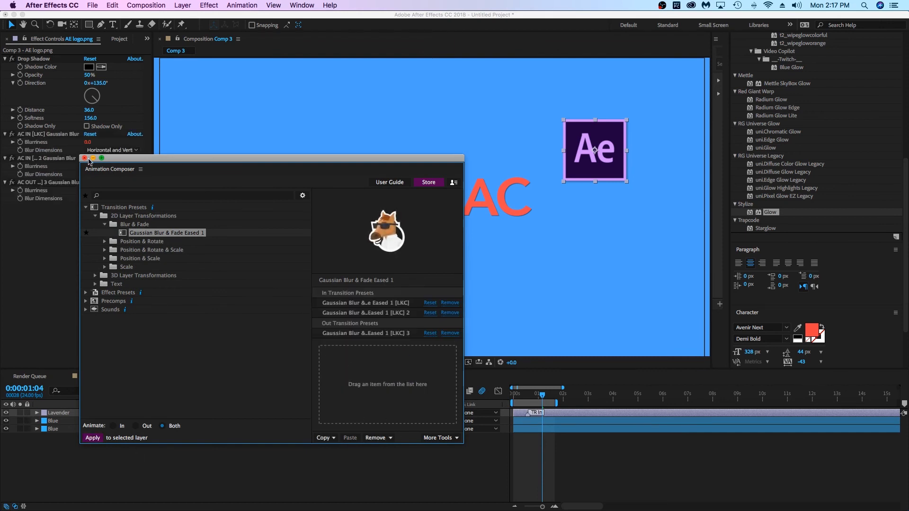
# Close Animation Composer and play back the logo's blur-and-fade transition from near the start of the timeline.
pyautogui.click(84, 158)
pyautogui.click(586, 482)
pyautogui.moveTo(539, 394)
pyautogui.mouseDown()
pyautogui.moveTo(513, 395)
pyautogui.moveTo(528, 414)
pyautogui.moveTo(512, 395)
pyautogui.moveTo(523, 396)
pyautogui.mouseUp()
pyautogui.press('space')
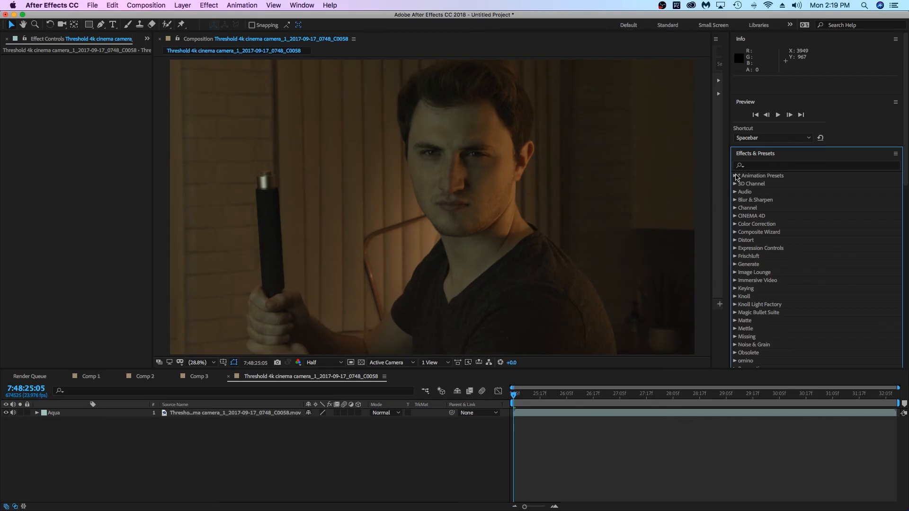
# Apply the CMCC preset from the Creative Maniacs presets folder to the cinema camera footage layer, and widen the effect settings area.
pyautogui.click(735, 176)
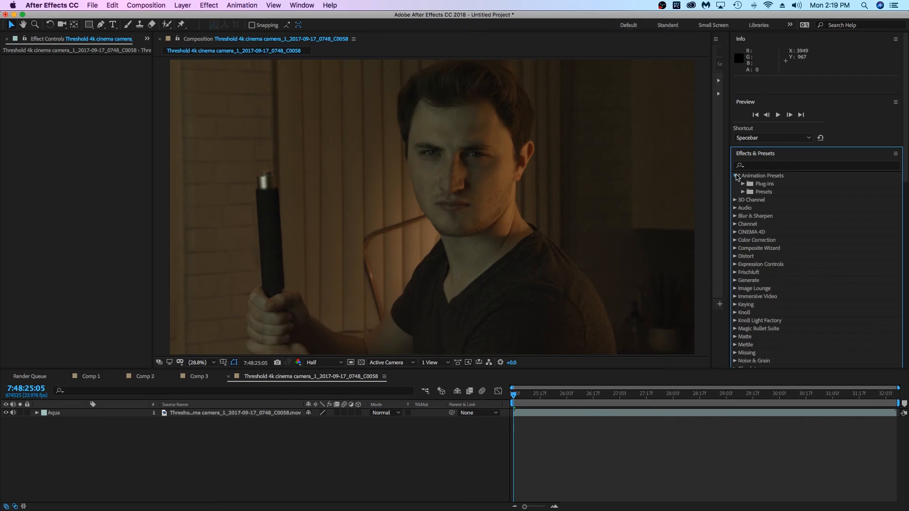
pyautogui.click(742, 192)
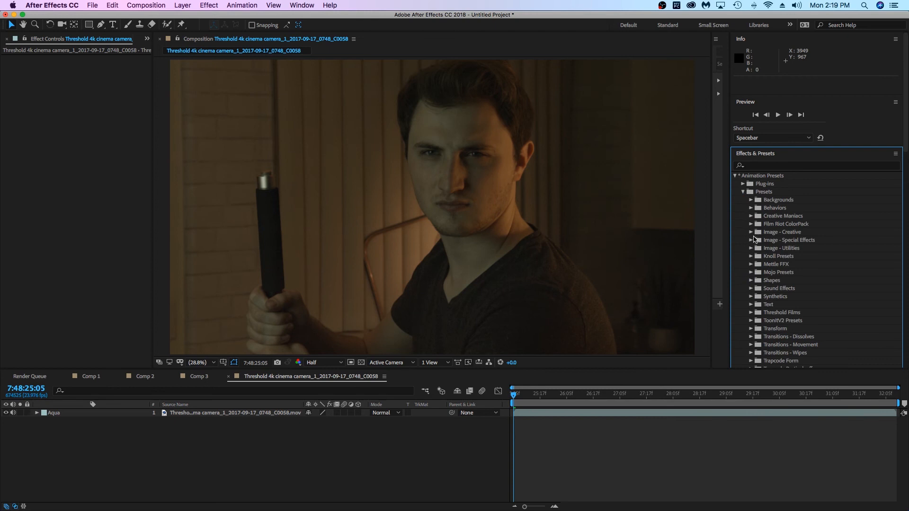
pyautogui.click(751, 217)
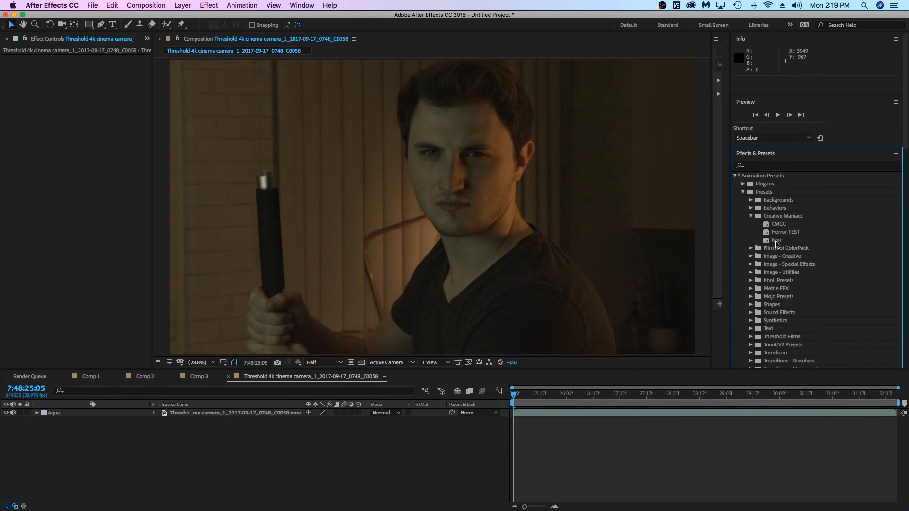
pyautogui.moveTo(778, 227); pyautogui.dragTo(280, 416)
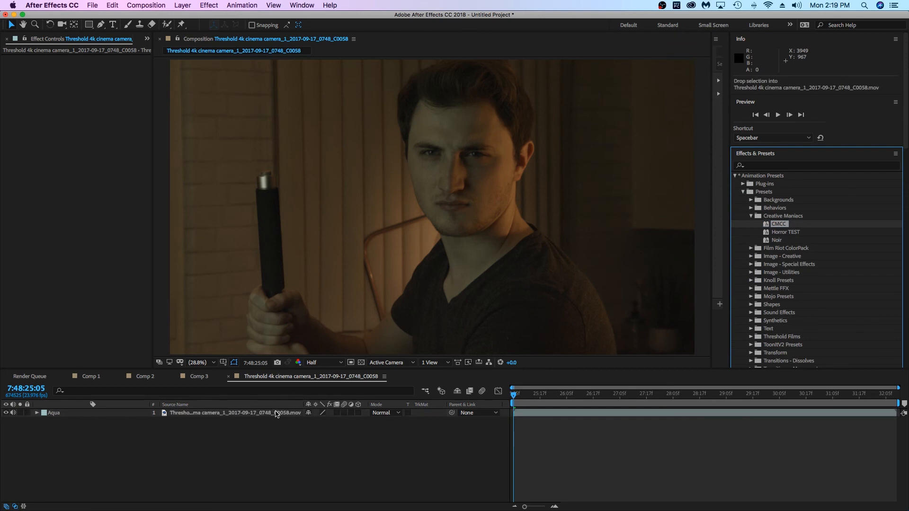
pyautogui.moveTo(228, 232); pyautogui.dragTo(229, 233)
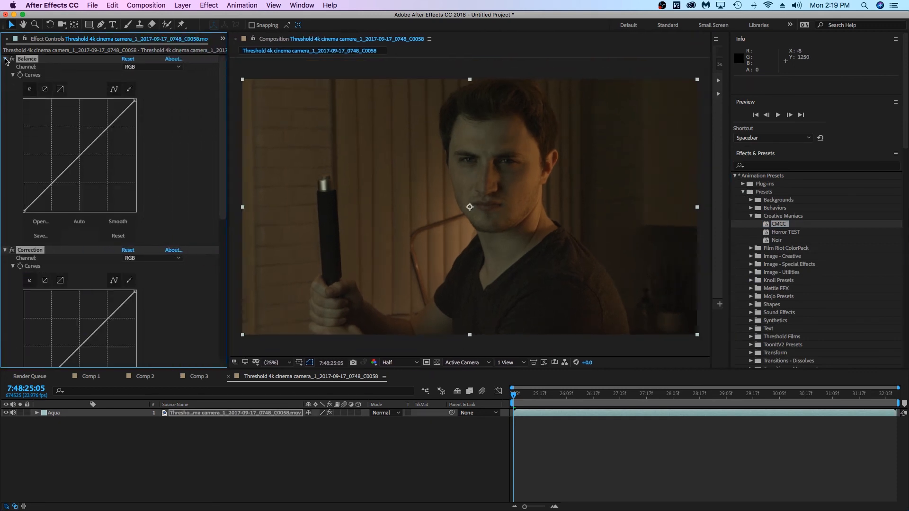
# Collapse all of the CMCC preset's effects, and expand only Balance and Correction to inspect their curves.
pyautogui.click(5, 59)
pyautogui.click(31, 135)
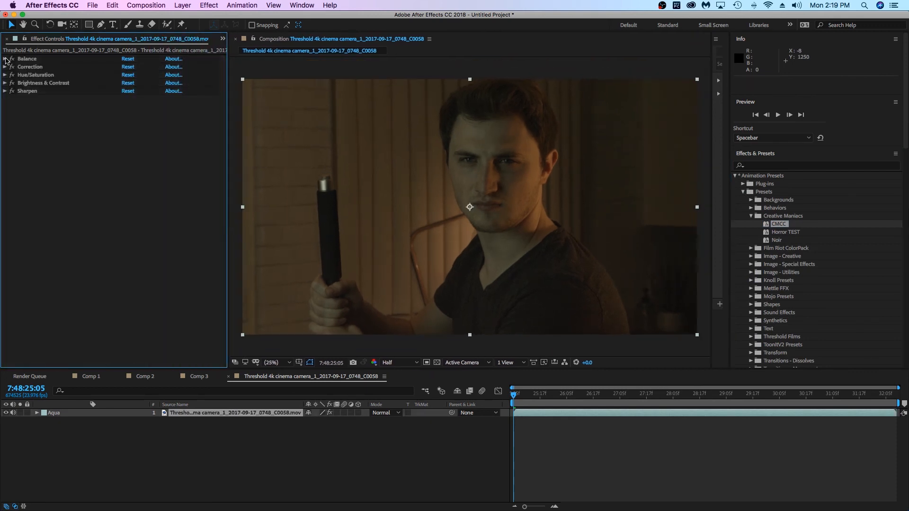
pyautogui.click(5, 59)
pyautogui.click(28, 60)
pyautogui.click(37, 251)
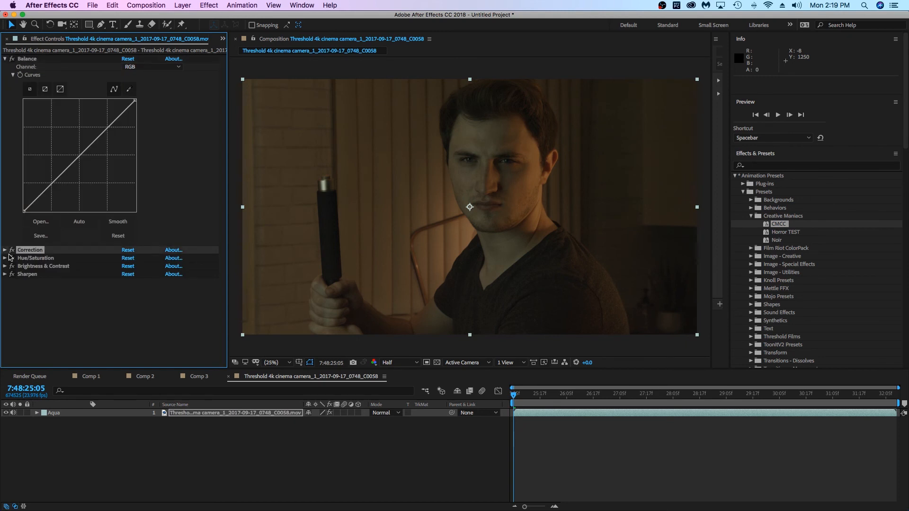
pyautogui.click(5, 250)
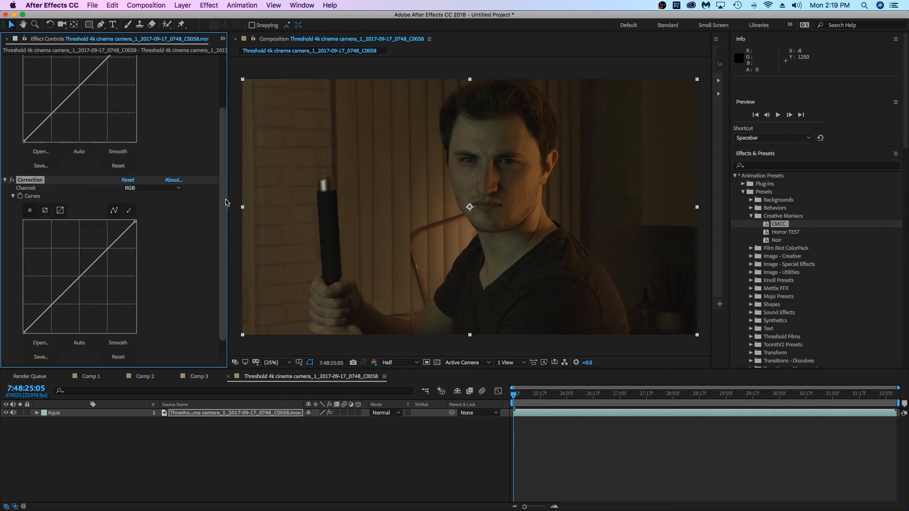
# Widen the effect settings area further and collapse all of the CMCC preset's effects on the footage layer.
pyautogui.moveTo(226, 202); pyautogui.dragTo(260, 200)
pyautogui.scroll(3, 64, 80)
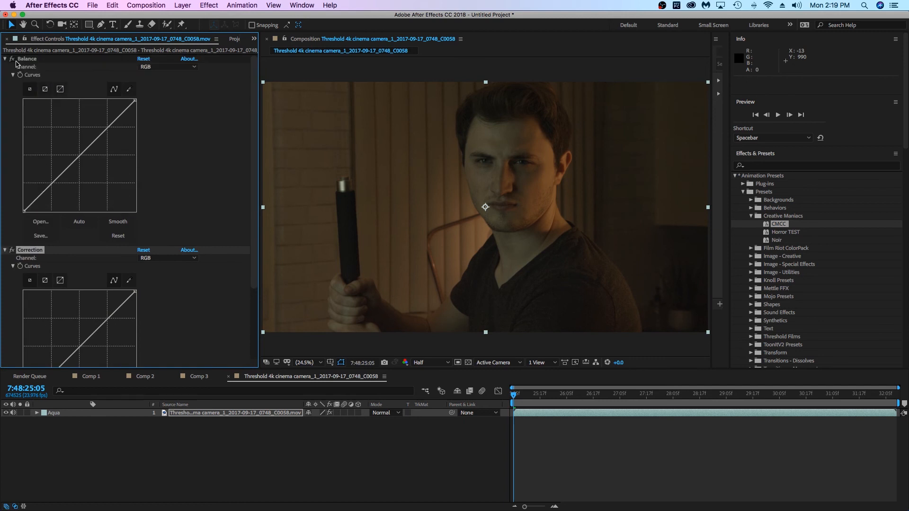
pyautogui.click(29, 60)
pyautogui.press('super+a')
pyautogui.click(5, 59)
pyautogui.click(67, 148)
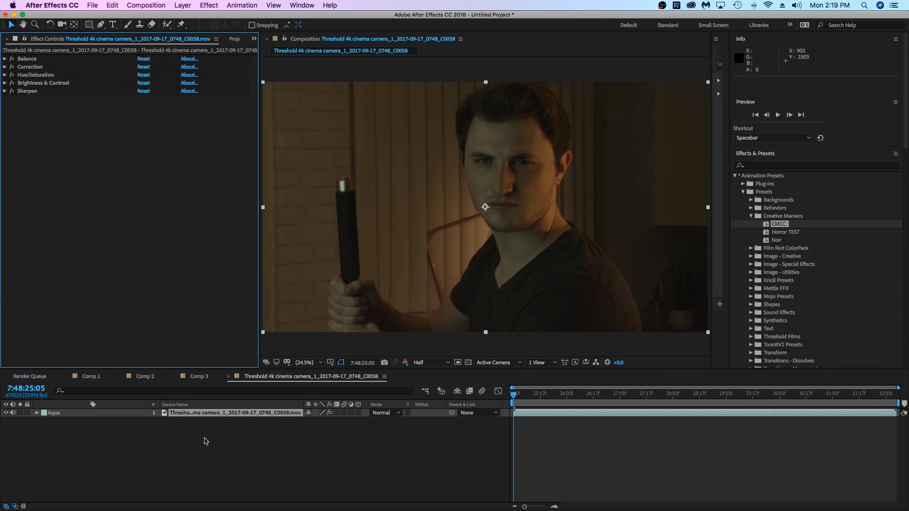
# Remove all the CMCC effects from the cinema camera footage layer.
pyautogui.click(221, 427)
pyautogui.click(260, 413)
pyautogui.press('shift+super+e')
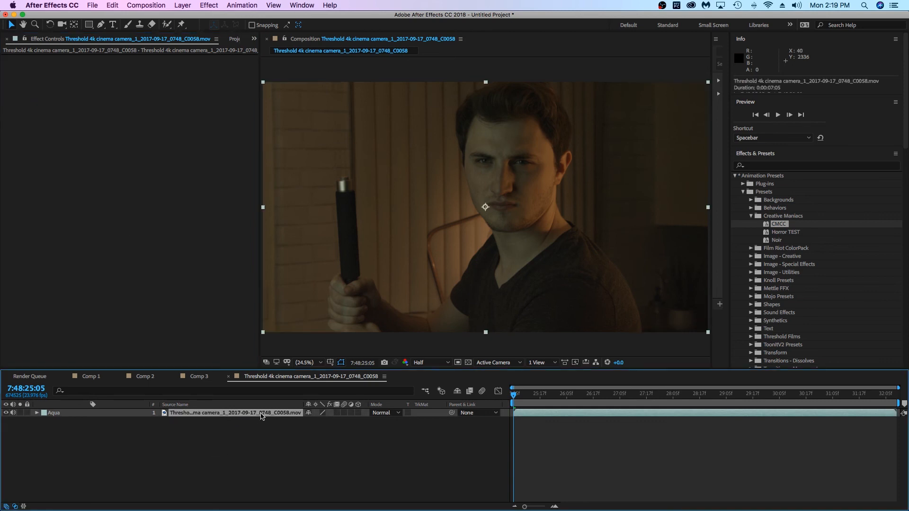
# Add a Levels effect and a Tint effect to the footage layer with FX Console.
pyautogui.hotkey('ctrl', 'space')
pyautogui.write('leve')
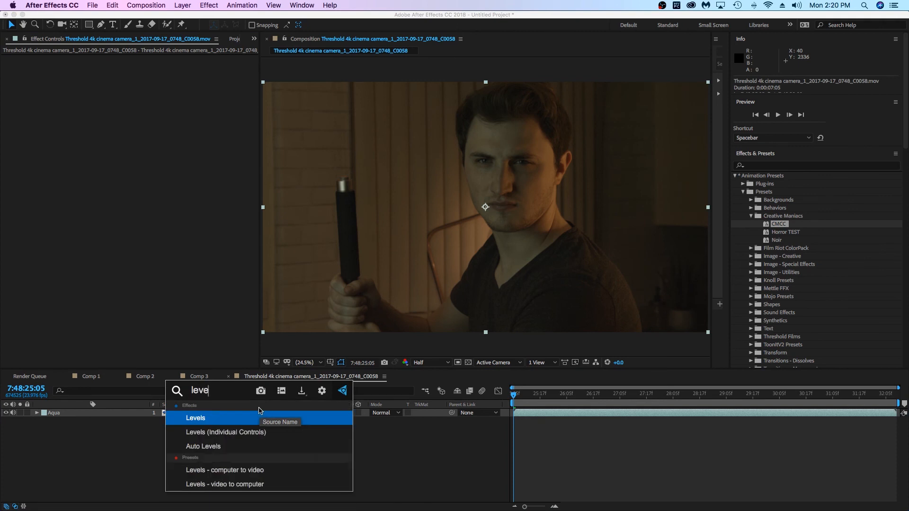
pyautogui.press('Return')
pyautogui.hotkey('ctrl', 'space')
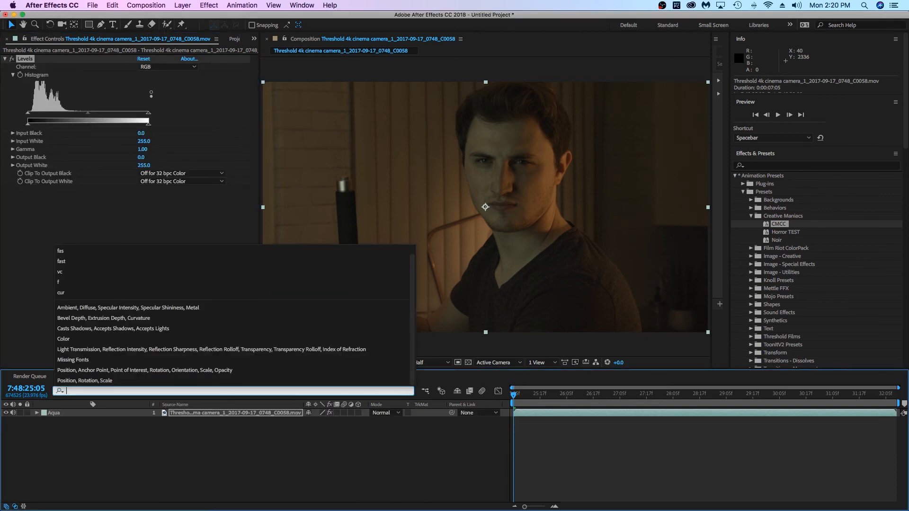
pyautogui.write('tint')
pyautogui.press('Return')
# Add a Glow effect to the footage layer and raise the Levels input black to 32.0 to darken the shadows.
pyautogui.hotkey('ctrl', 'space')
pyautogui.write('glow')
pyautogui.press('Return')
pyautogui.moveTo(30, 115); pyautogui.dragTo(52, 115)
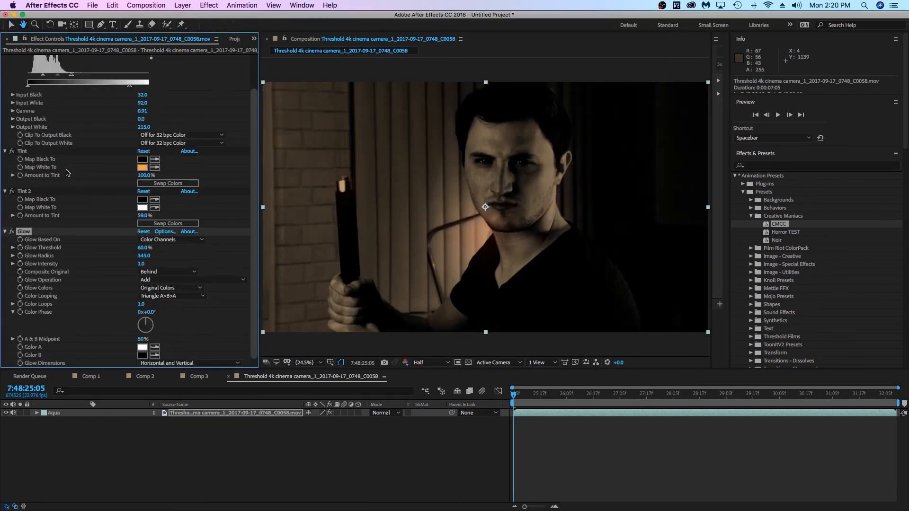
# Collapse the Levels, Tint, Tint 2 and Glow effects and deselect them.
pyautogui.click(21, 151)
pyautogui.press('super+a')
pyautogui.click(6, 151)
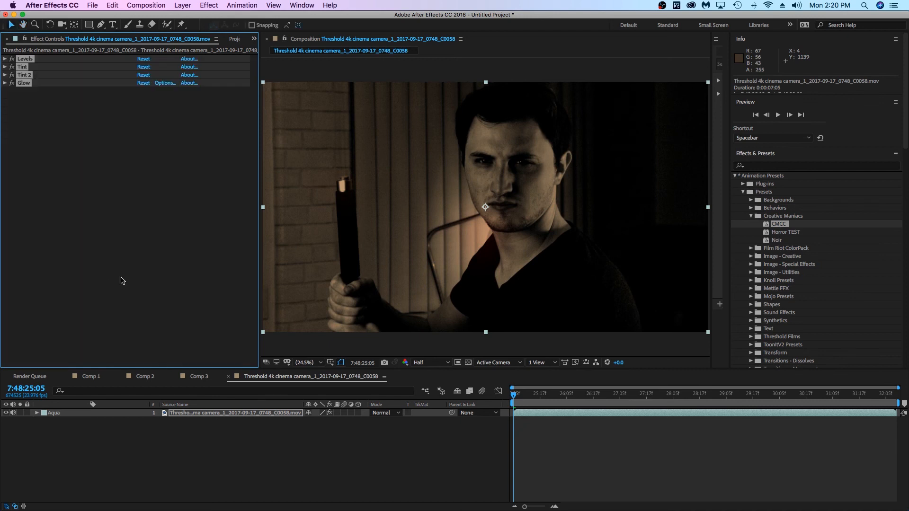
pyautogui.click(122, 281)
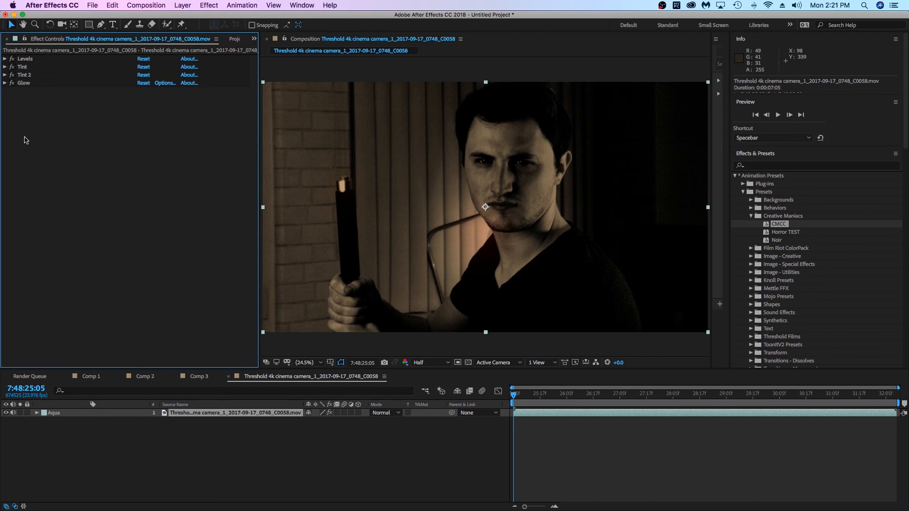
# Save Levels, Tint, Tint 2 and Glow together as preset "Bin City" in After Effects CC 2018's Presets > Creative Maniacs folder.
pyautogui.click(27, 60)
pyautogui.keyDown('super'); pyautogui.click(26, 68); pyautogui.keyUp('super')
pyautogui.keyDown('super'); pyautogui.click(25, 76); pyautogui.keyUp('super')
pyautogui.keyDown('super'); pyautogui.click(25, 85); pyautogui.keyUp('super')
pyautogui.moveTo(22, 62); pyautogui.dragTo(815, 236)
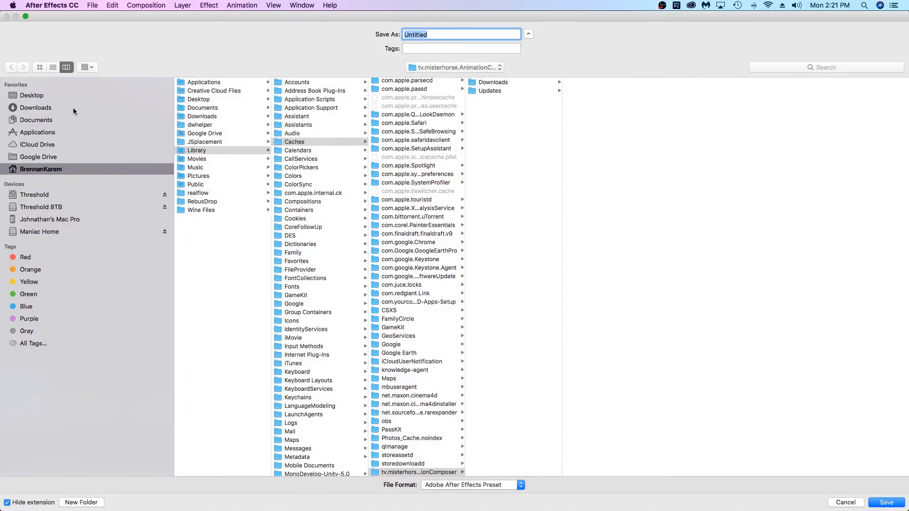
pyautogui.click(56, 133)
pyautogui.click(223, 125)
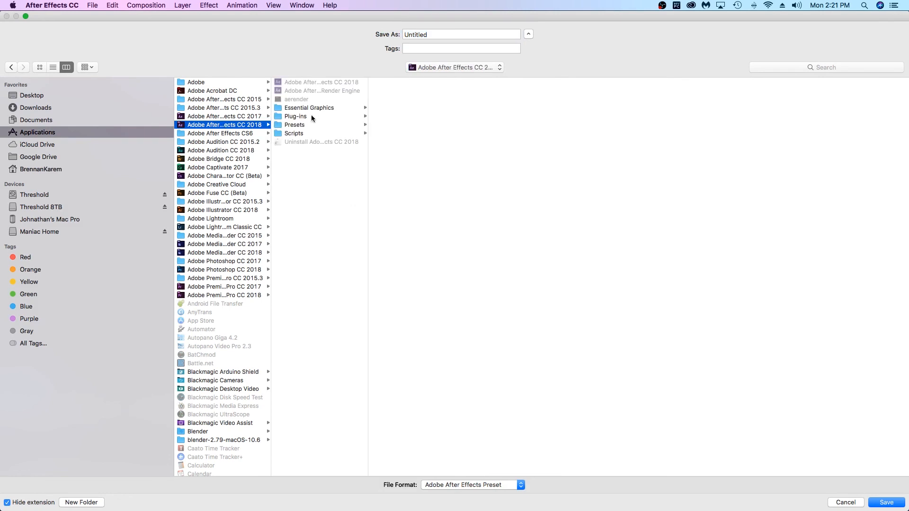
pyautogui.click(306, 125)
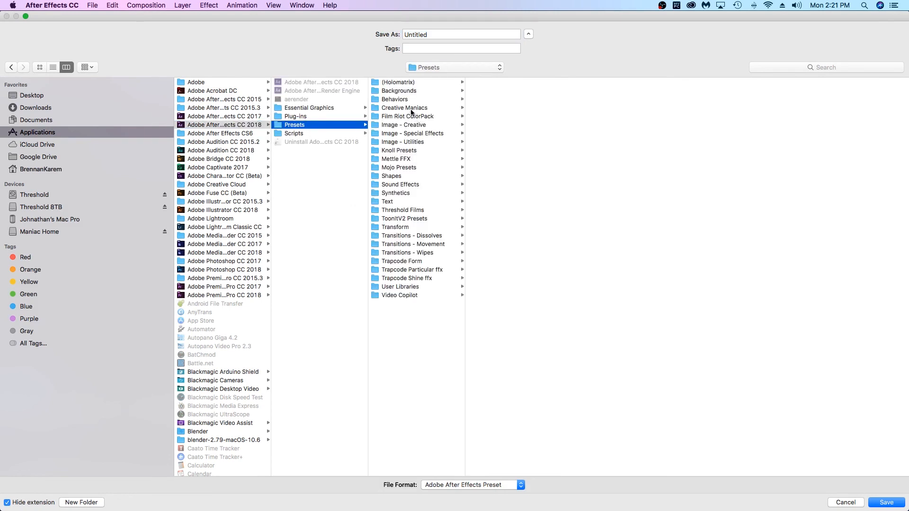
pyautogui.click(411, 110)
pyautogui.moveTo(442, 32); pyautogui.dragTo(229, 16)
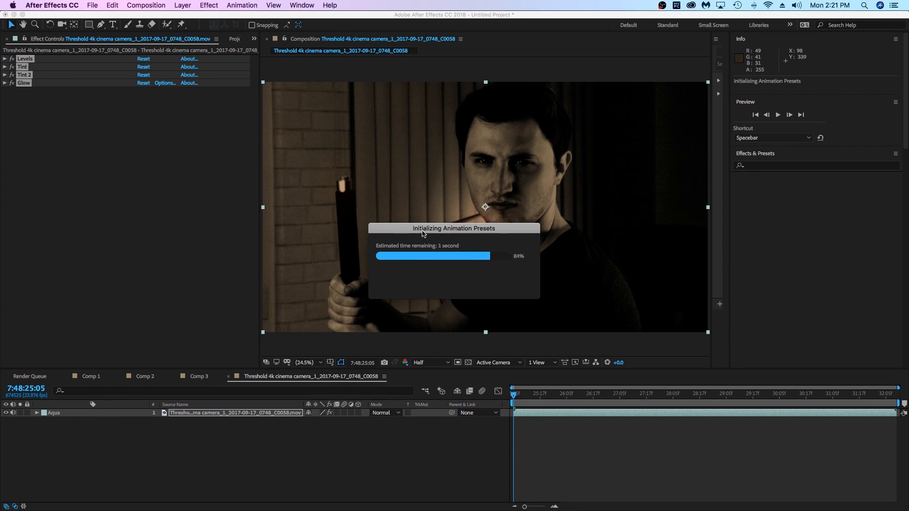
# Delete the footage layer's effects and apply the Bin City preset from the Creative Maniacs presets folder to it.
pyautogui.press('Delete')
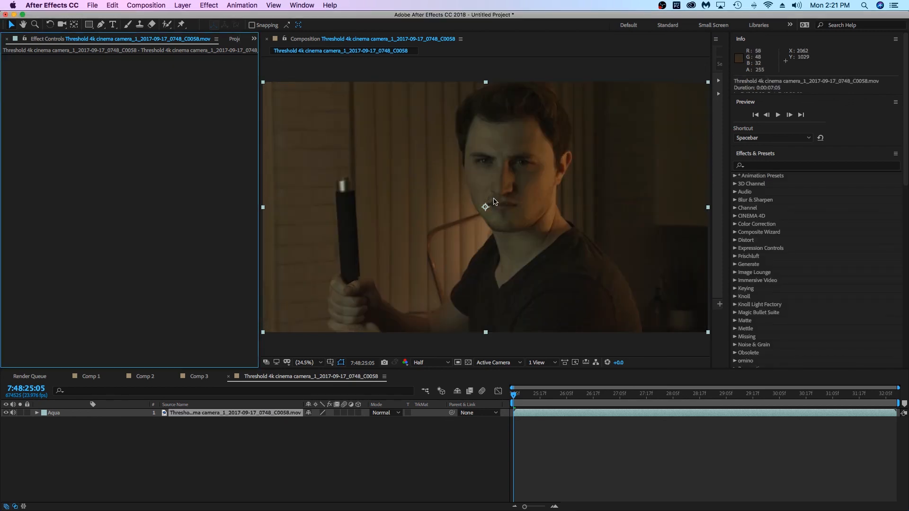
pyautogui.click(734, 176)
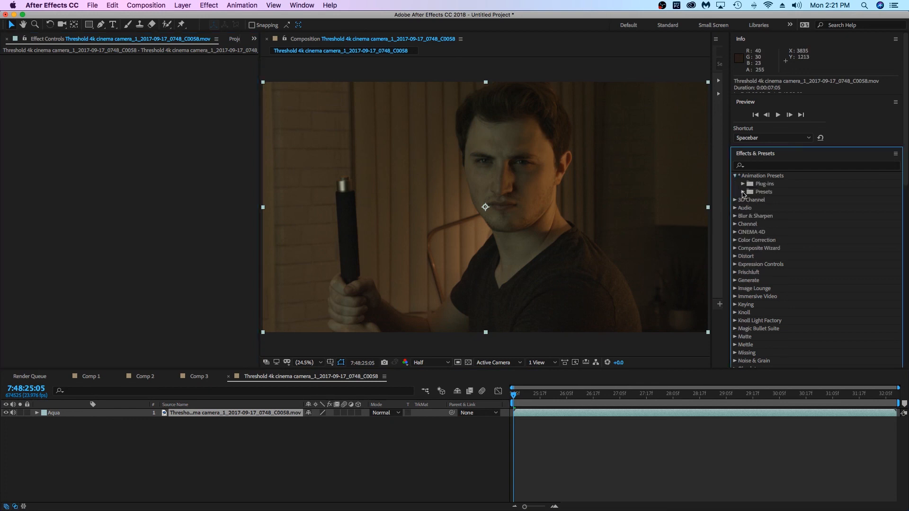
pyautogui.click(742, 192)
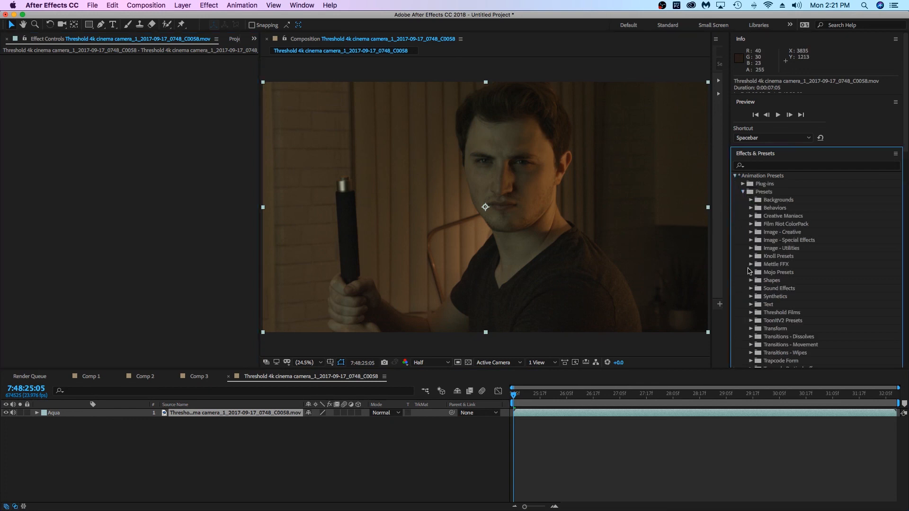
pyautogui.click(750, 217)
pyautogui.moveTo(781, 226); pyautogui.dragTo(285, 414)
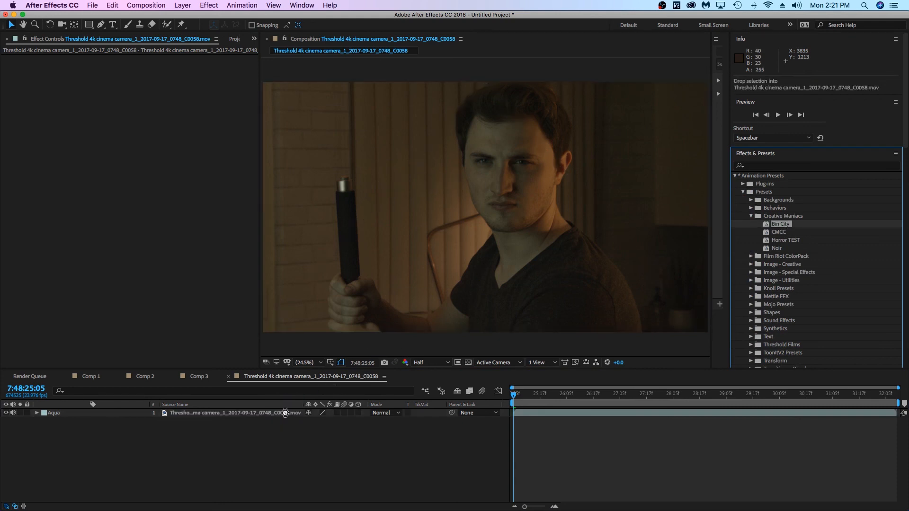
pyautogui.keyDown('super'); pyautogui.click(5, 59); pyautogui.keyUp('super')
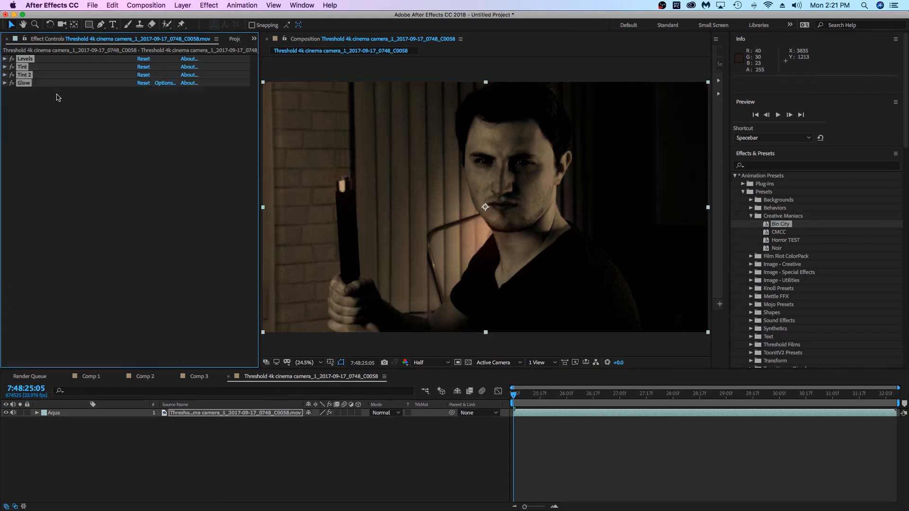
# Add the footage composition to the render queue, and look through its QuickTime output module and video codec options.
pyautogui.click(366, 436)
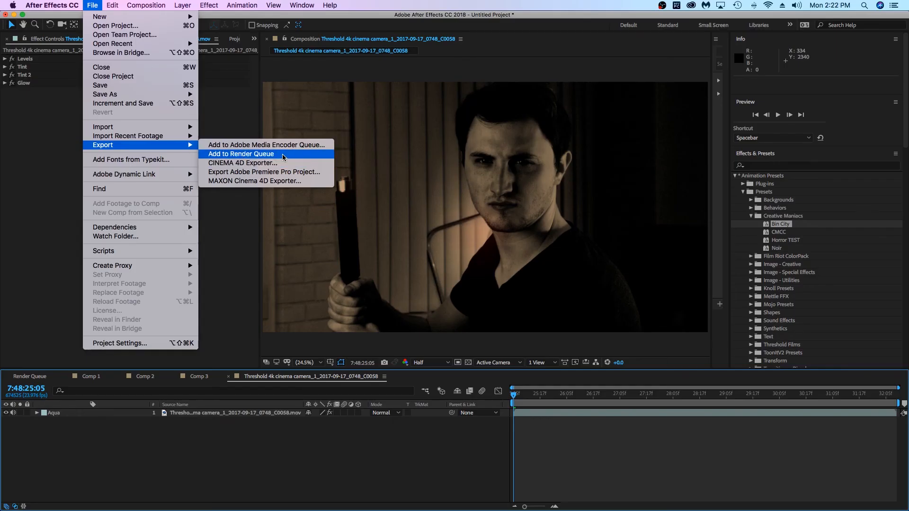
pyautogui.click(284, 156)
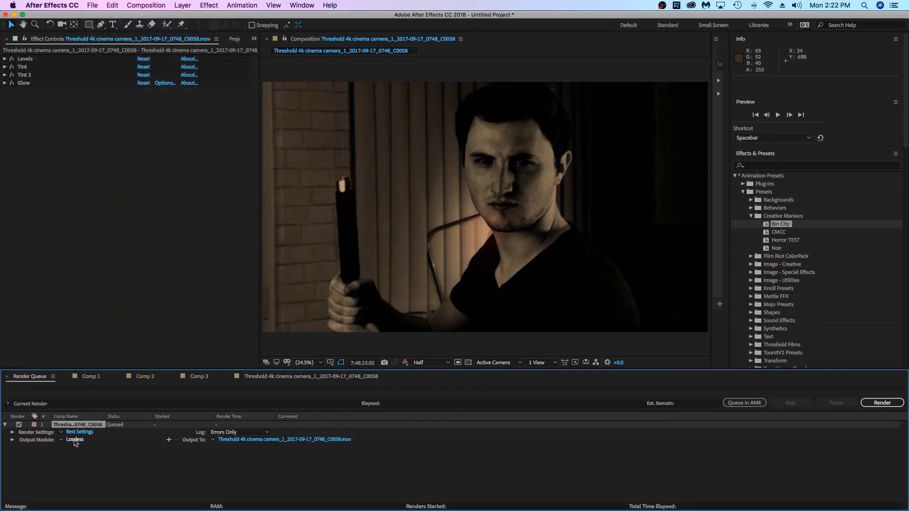
pyautogui.click(74, 438)
pyautogui.click(353, 119)
pyautogui.click(341, 212)
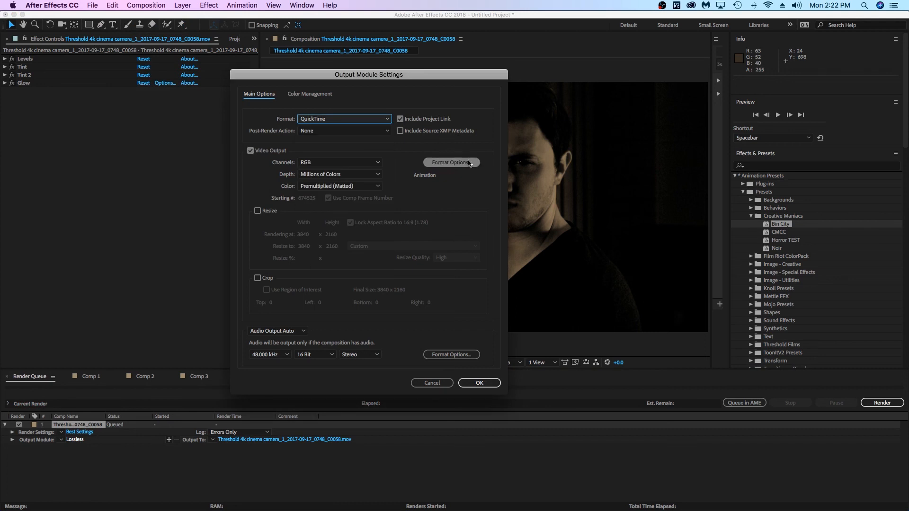
pyautogui.click(451, 162)
pyautogui.click(161, 75)
pyautogui.click(388, 382)
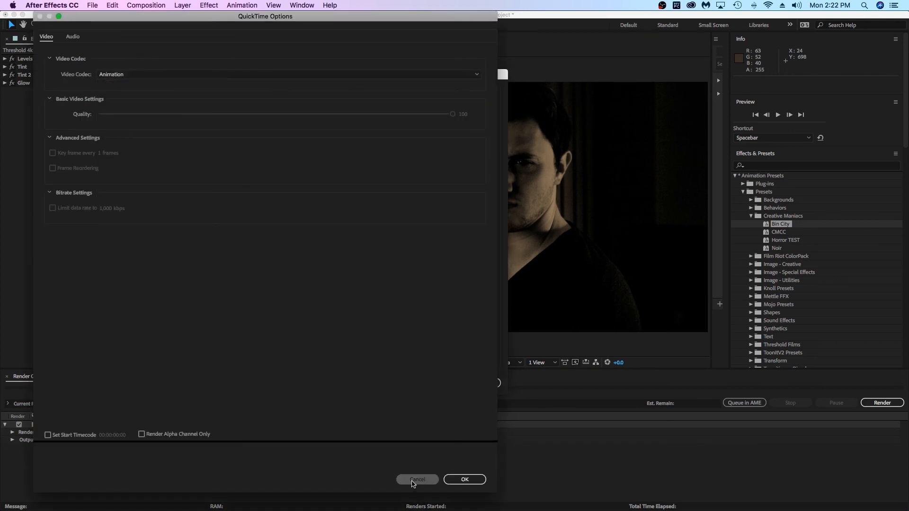
pyautogui.click(417, 479)
pyautogui.click(431, 382)
# Set the queued composition's output module to PRO RES HQ, and remove the item from the render queue.
pyautogui.click(62, 440)
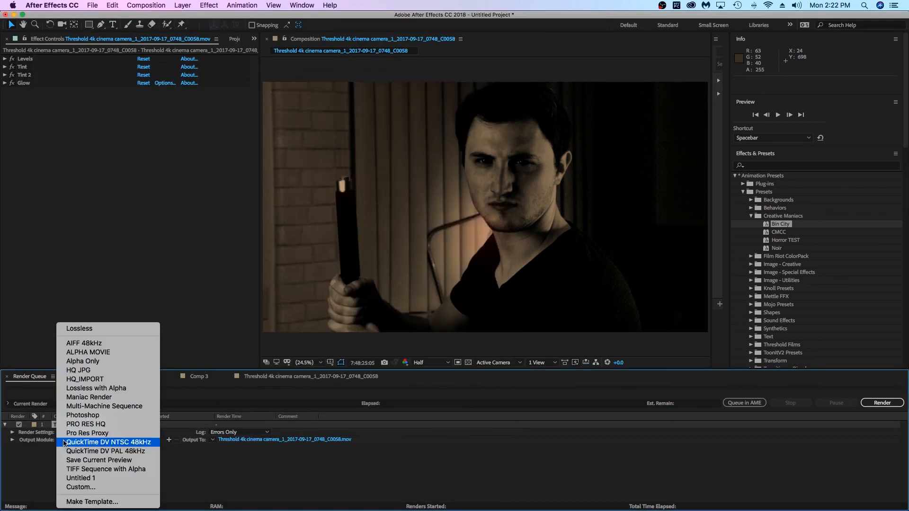
pyautogui.click(109, 424)
pyautogui.click(88, 426)
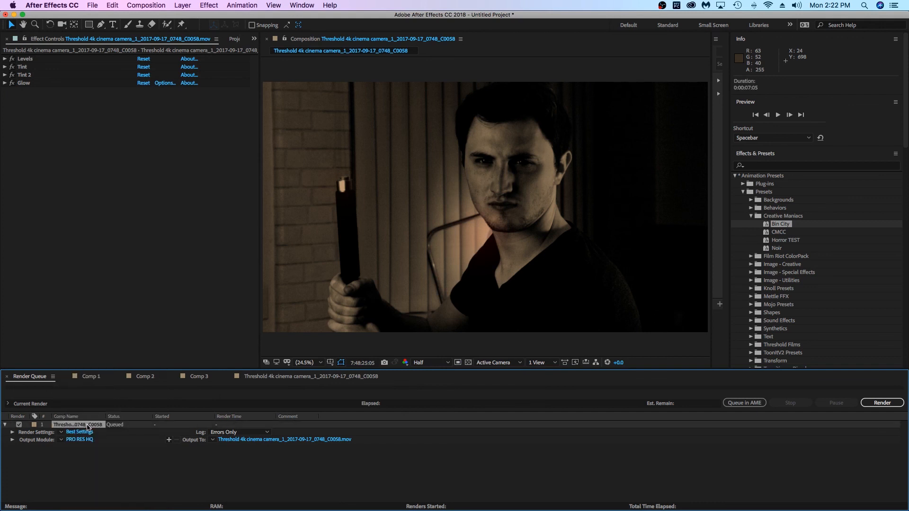
pyautogui.press('Delete')
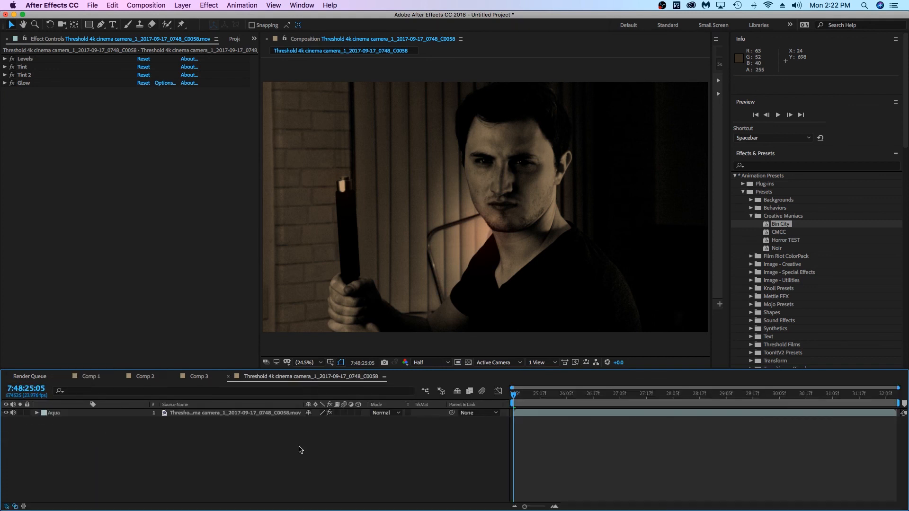
# Add the footage composition to the render queue again and open a new output module template for editing.
pyautogui.click(92, 5)
pyautogui.moveTo(121, 147)
pyautogui.click(232, 156)
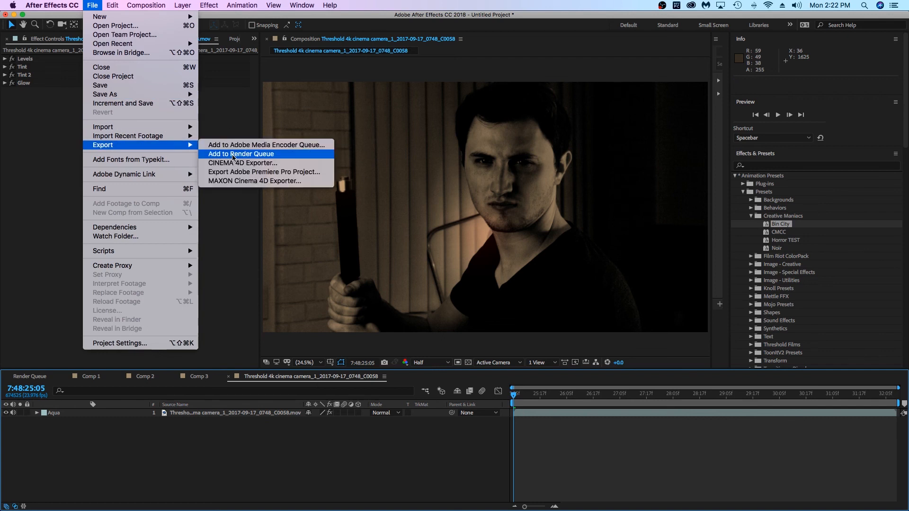
pyautogui.click(74, 439)
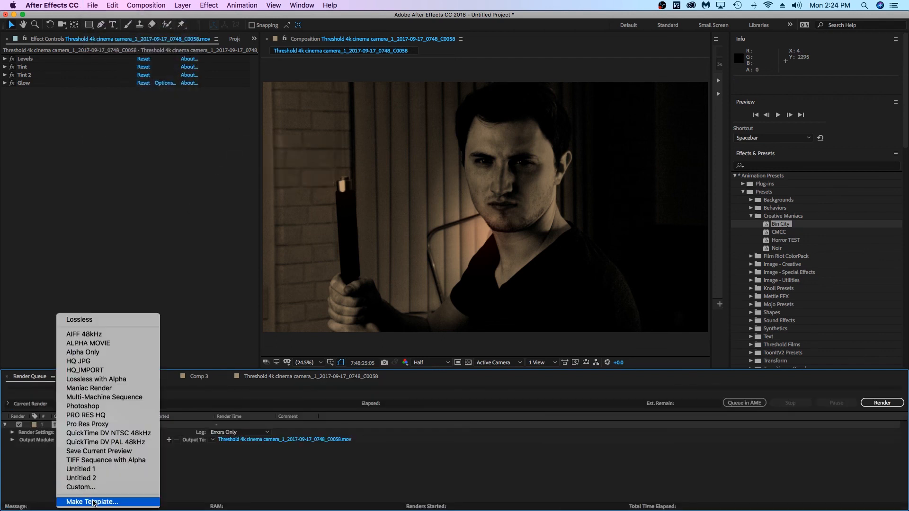
pyautogui.click(93, 502)
pyautogui.click(416, 220)
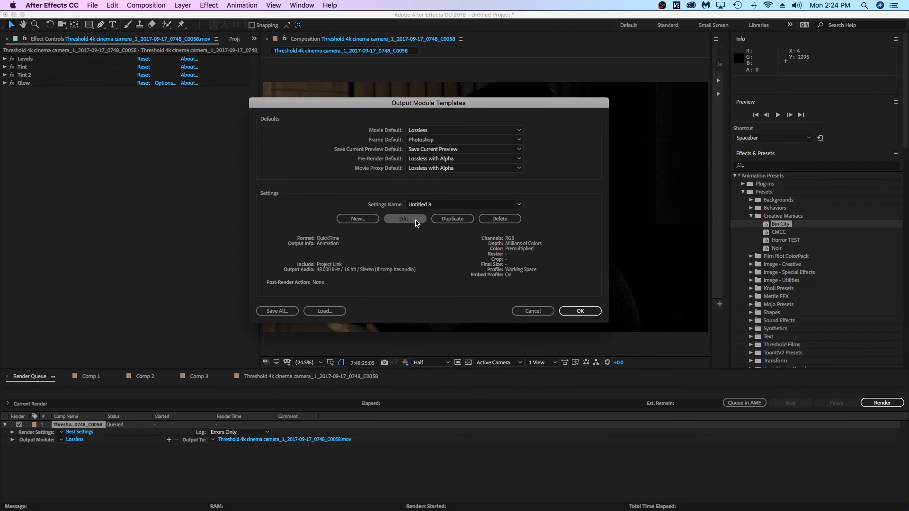
# Set the template's format to QuickTime and its post-render action to Import.
pyautogui.click(260, 117)
pyautogui.click(257, 209)
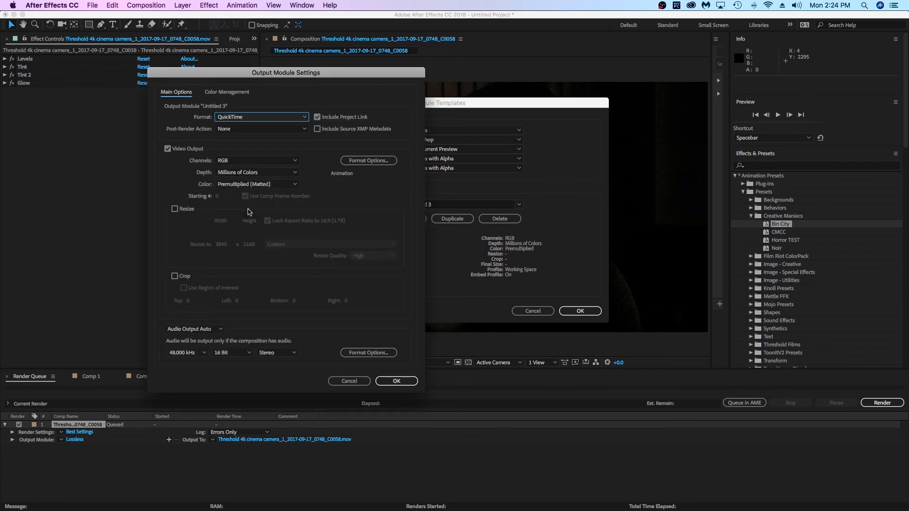
pyautogui.click(243, 130)
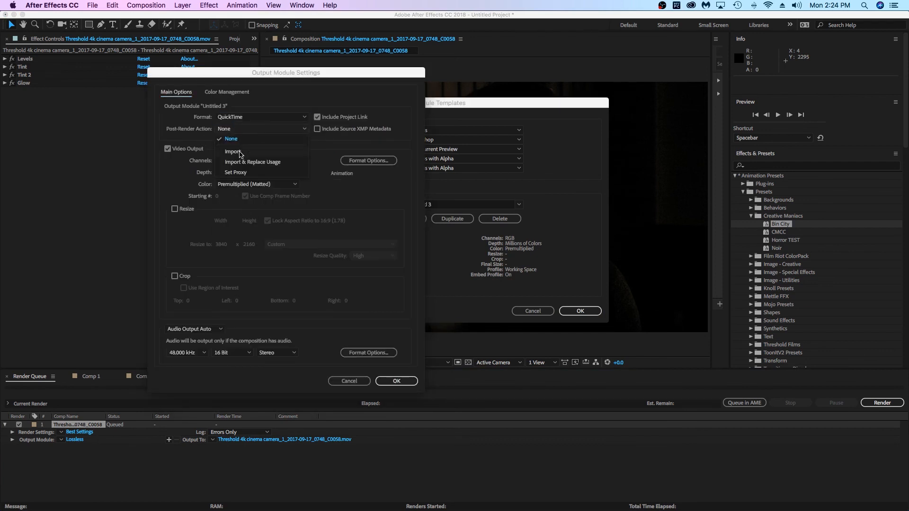
pyautogui.click(238, 152)
# Set the template's video codec to Apple ProRes 422 (HQ) and turn its audio output off.
pyautogui.click(368, 161)
pyautogui.click(205, 74)
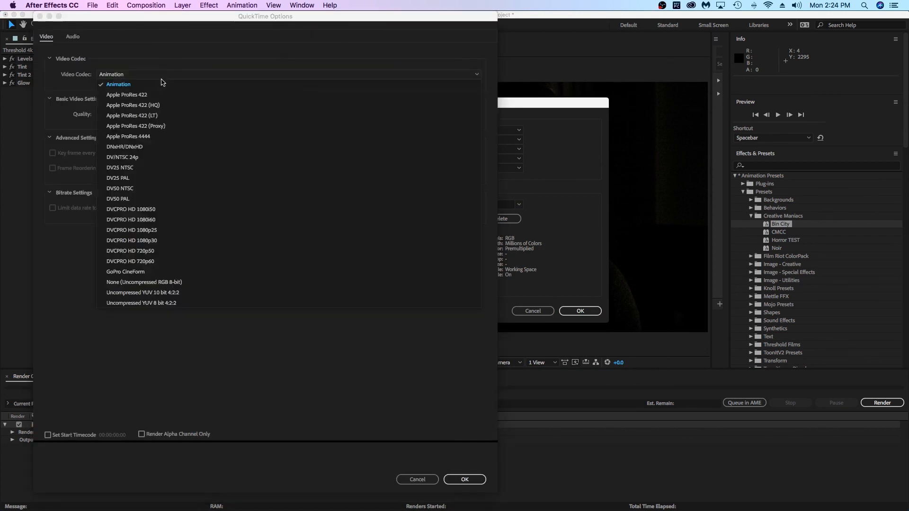
pyautogui.click(160, 104)
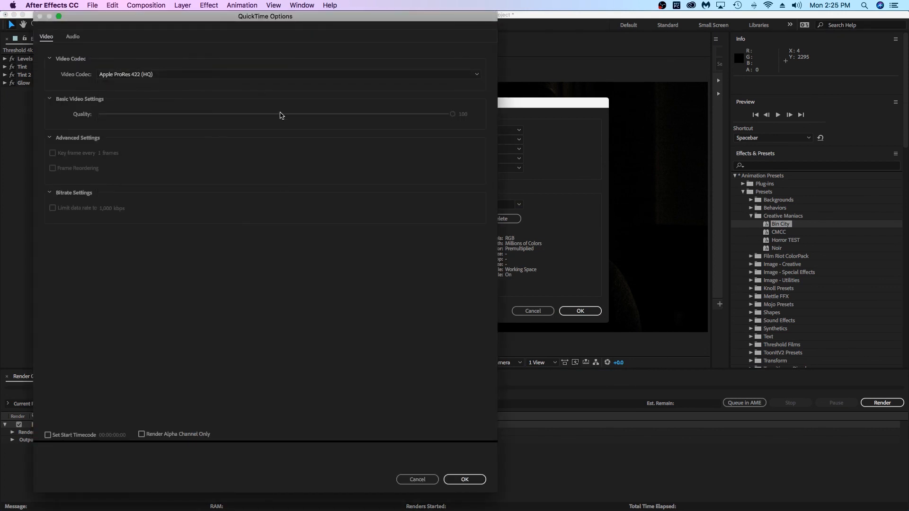
pyautogui.click(459, 479)
pyautogui.click(188, 331)
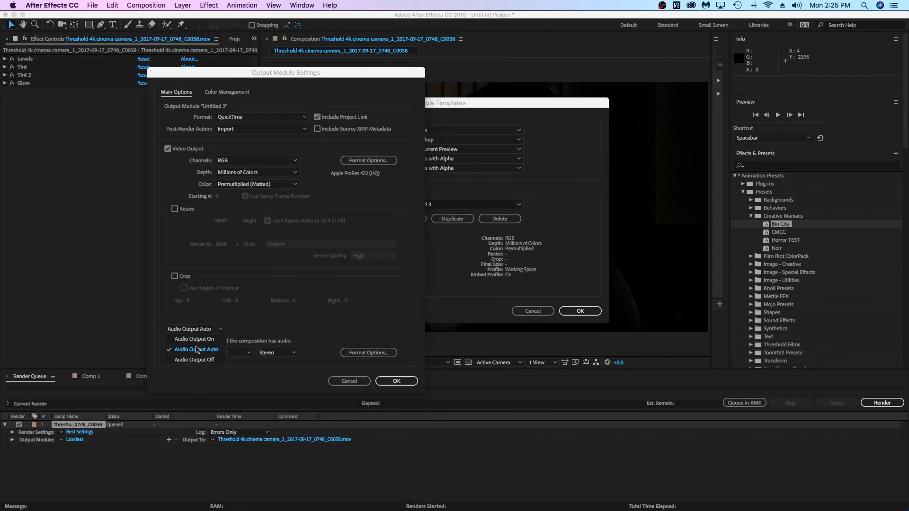
pyautogui.click(197, 361)
pyautogui.click(397, 381)
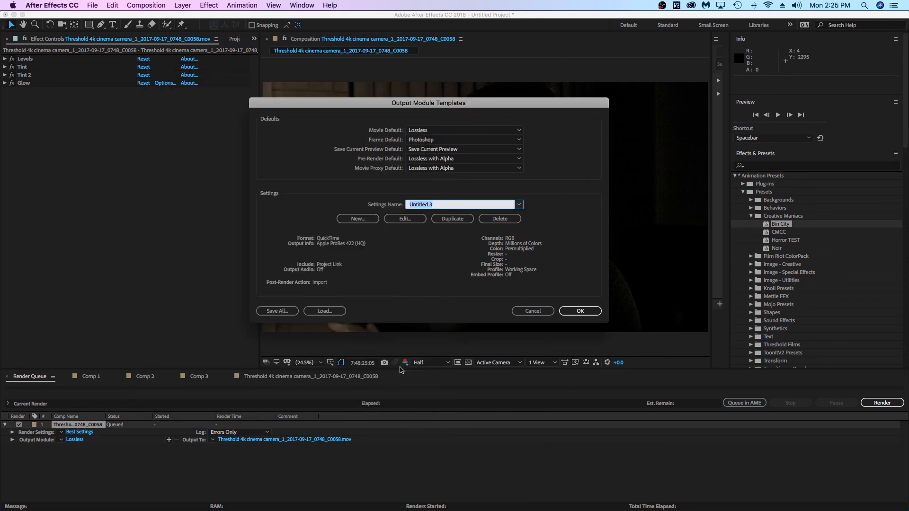
# Save the output module template as "Maniac Render_no audio" and use it for the queued composition.
pyautogui.write('Maniac Render_no')
pyautogui.click(580, 312)
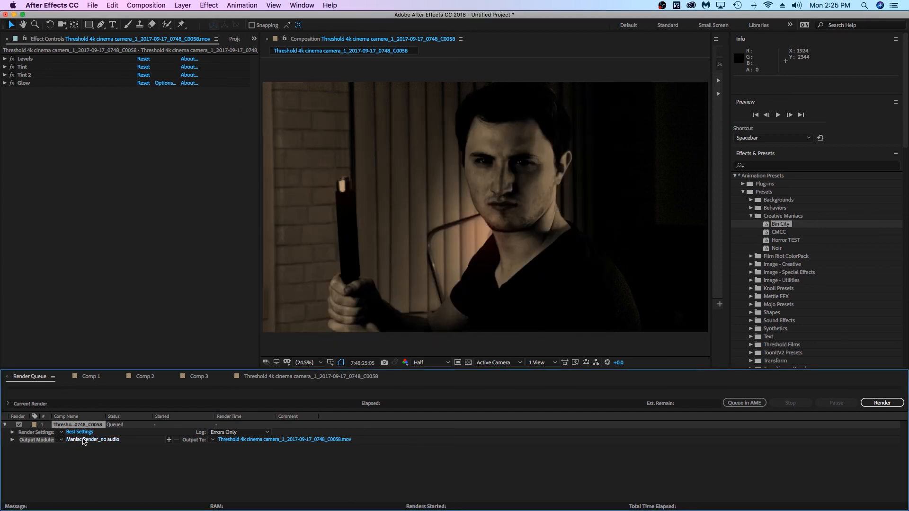
pyautogui.click(123, 465)
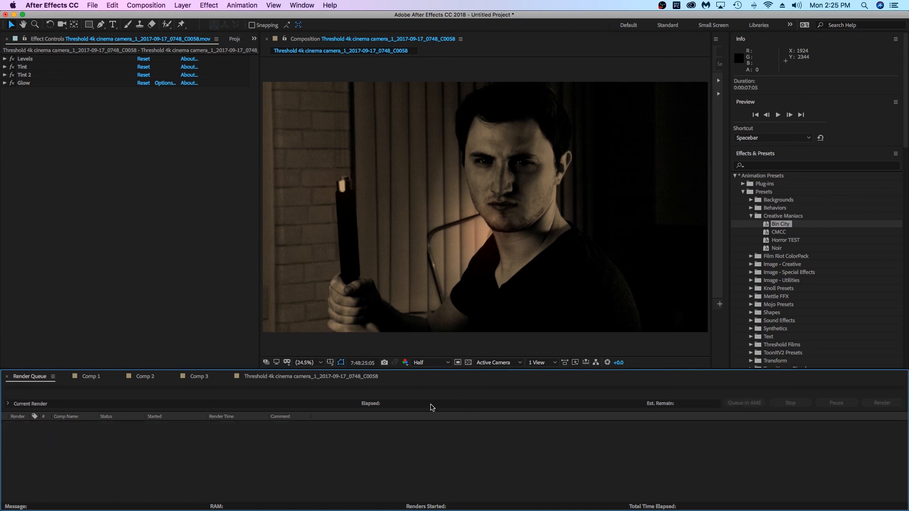
# Add the Threshold 4k footage composition to the render queue and apply the "Maniac Render_no audio" output module template.
pyautogui.click(345, 379)
pyautogui.click(91, 6)
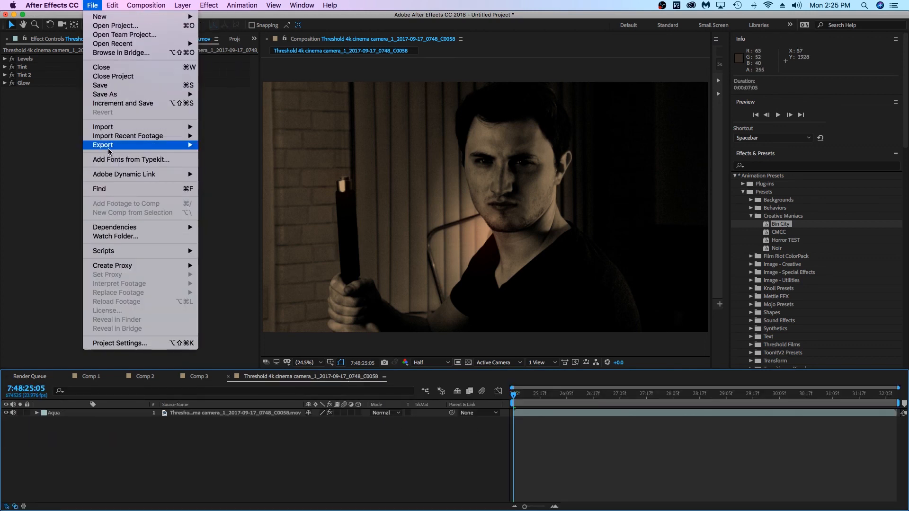
pyautogui.click(237, 154)
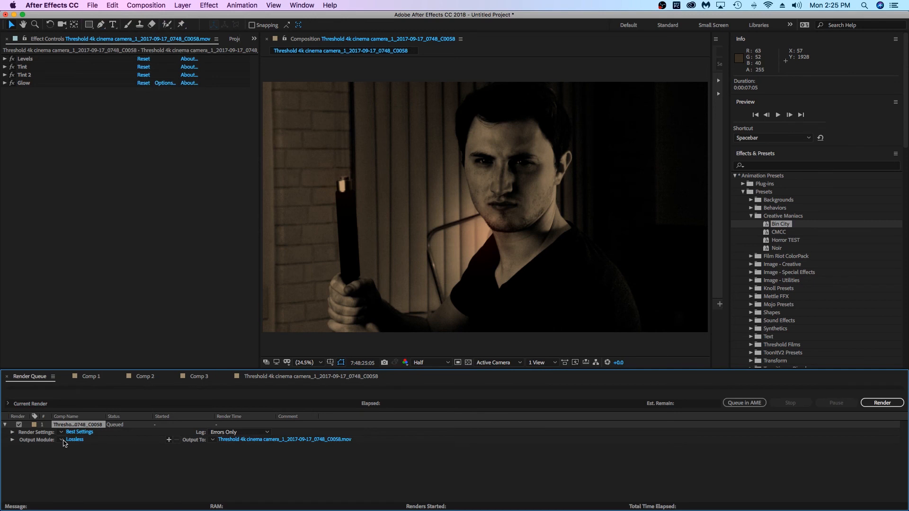
pyautogui.click(73, 440)
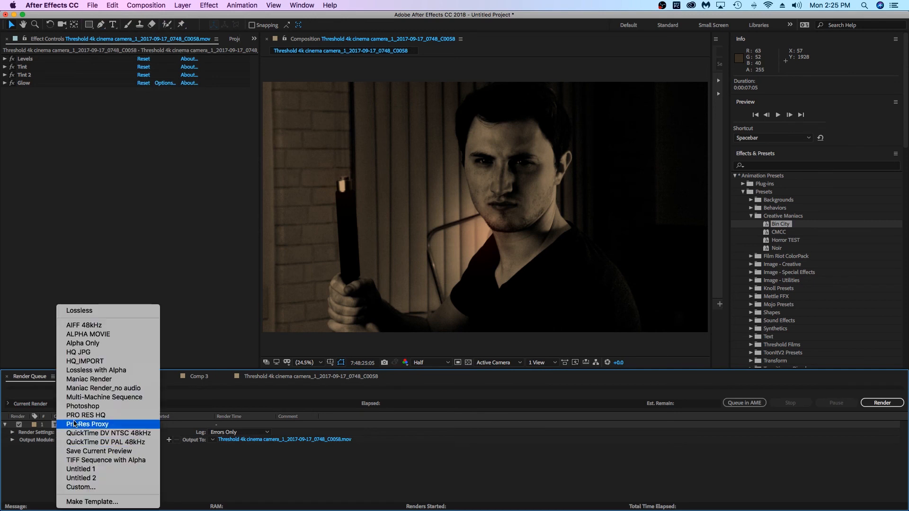
pyautogui.click(149, 389)
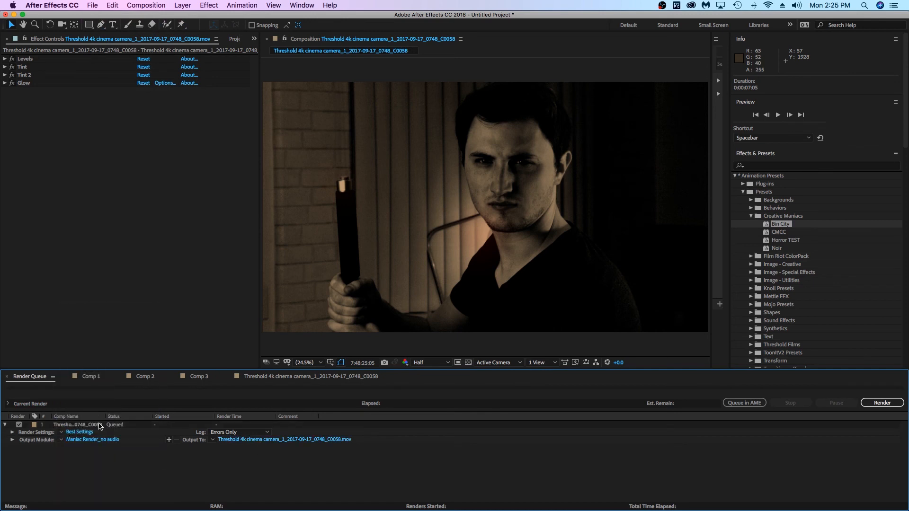
# Switch the queued item's output module to HQ JPG and duplicate the item repeatedly until the render queue holds 20 items.
pyautogui.click(63, 440)
pyautogui.click(78, 352)
pyautogui.click(80, 424)
pyautogui.press('super+d')
pyautogui.press('super+d')
pyautogui.press('super+d')
pyautogui.press('super+d')
pyautogui.press('super+d')
pyautogui.press('super+d')
pyautogui.press('super+d')
pyautogui.press('super+d')
pyautogui.press('super+d')
pyautogui.press('super+d')
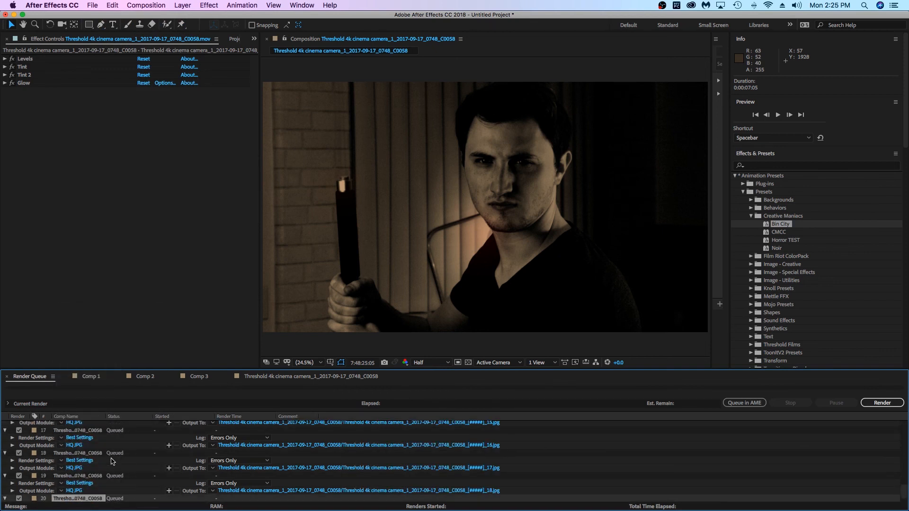
# Maximize the Render Queue panel to show the list of queued duplicates.
pyautogui.press('`')
pyautogui.scroll(2, 88, 182)
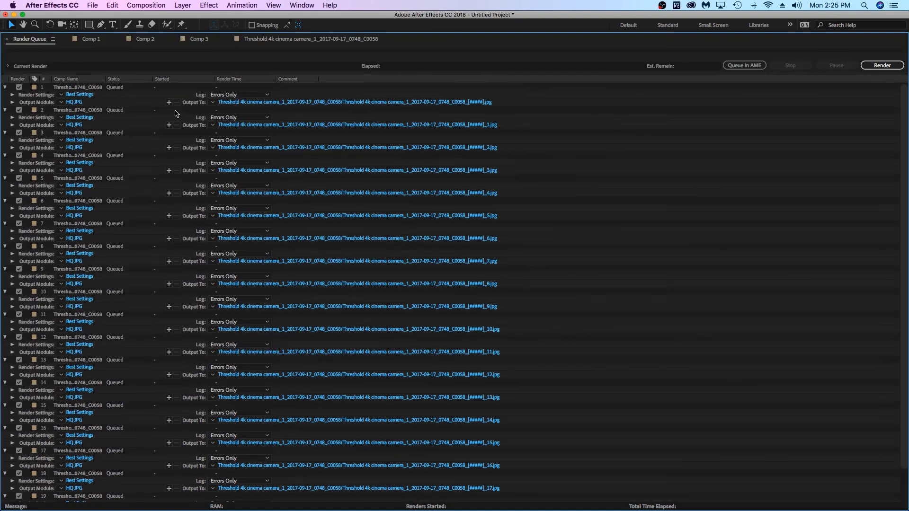
pyautogui.scroll(-2, 90, 94)
pyautogui.click(61, 118)
pyautogui.click(81, 303)
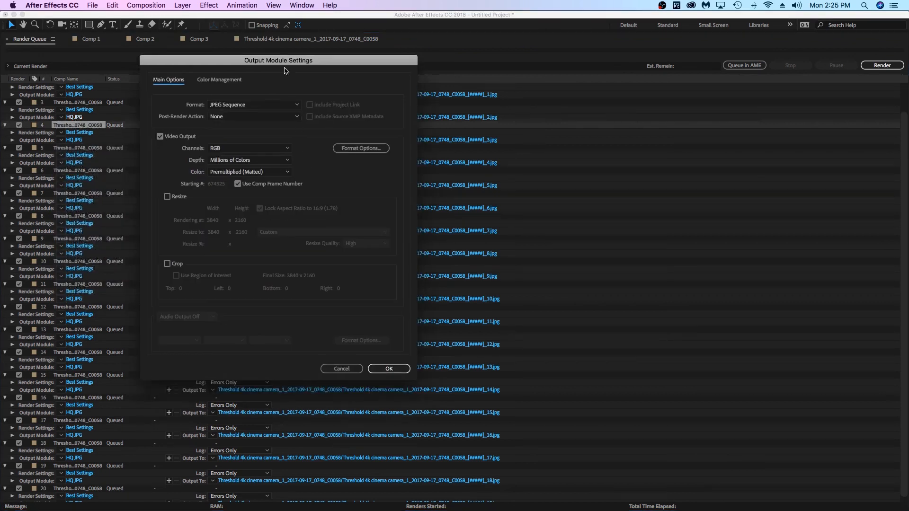
pyautogui.click(338, 367)
# Select all items in the render queue and apply the "Maniac Render_no audio" output module template to them at once.
pyautogui.click(89, 171)
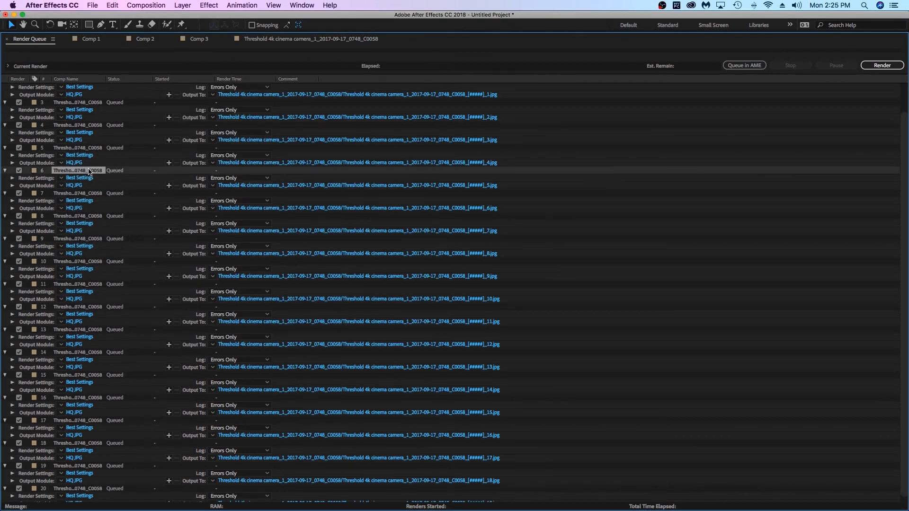
pyautogui.press('super+a')
pyautogui.scroll(2, 59, 113)
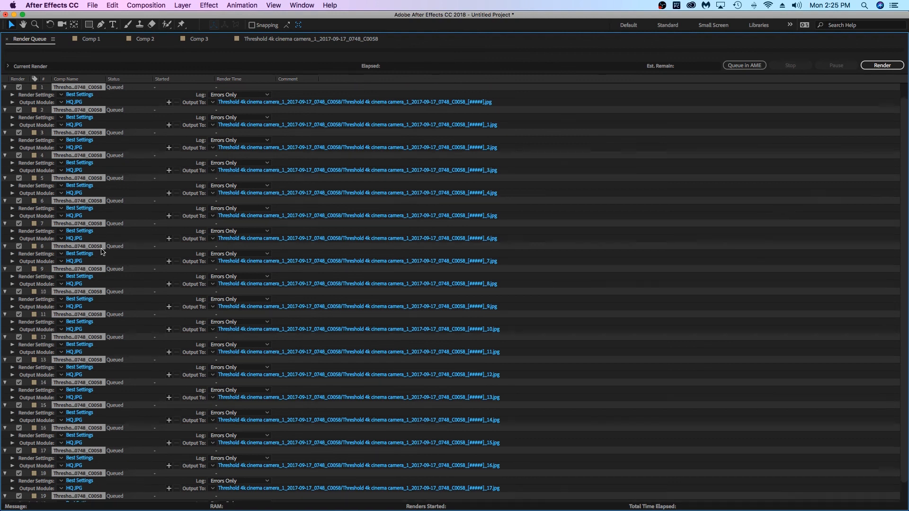
pyautogui.click(61, 127)
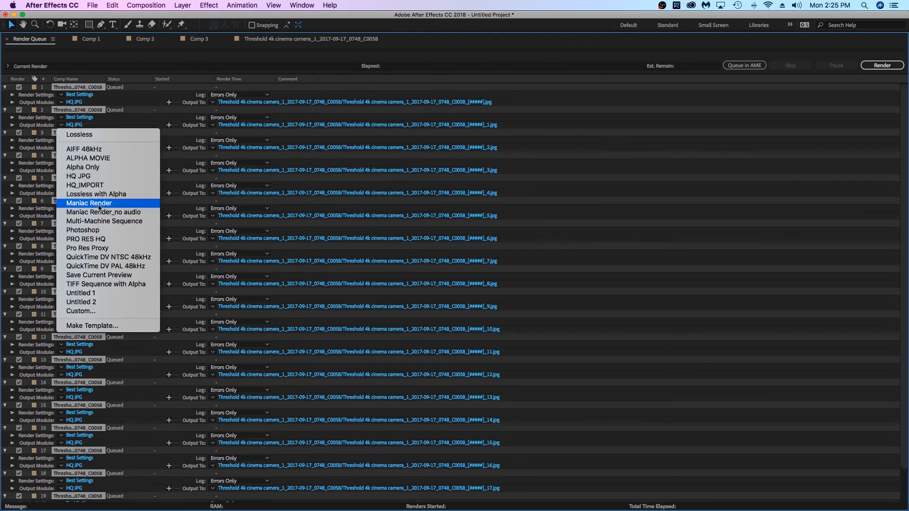
pyautogui.click(118, 211)
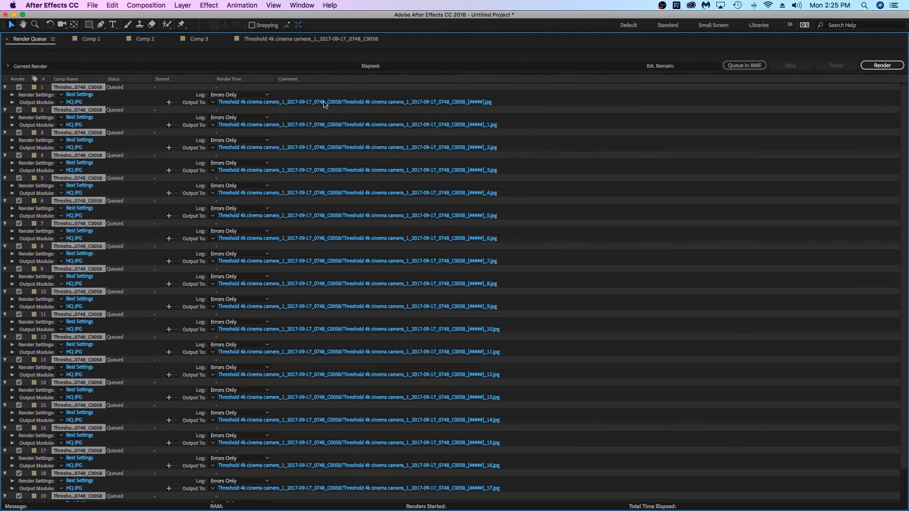
pyautogui.scroll(-3, 90, 360)
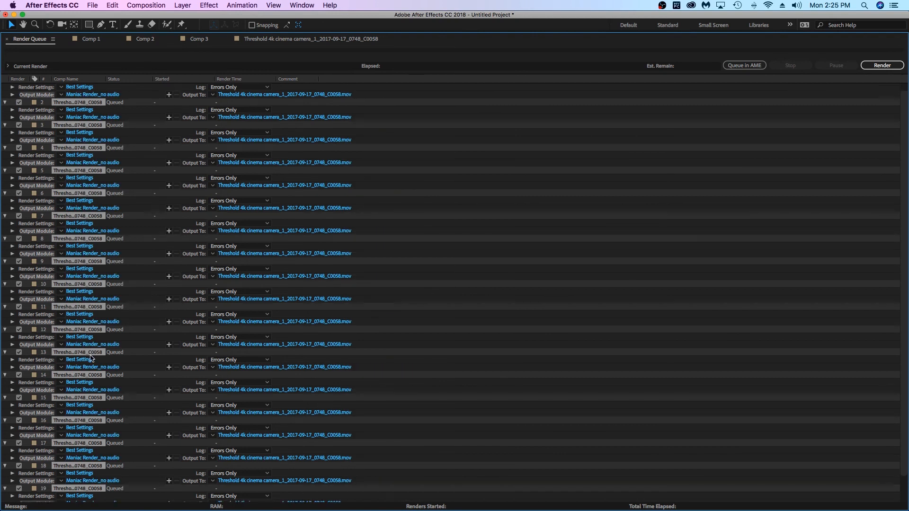